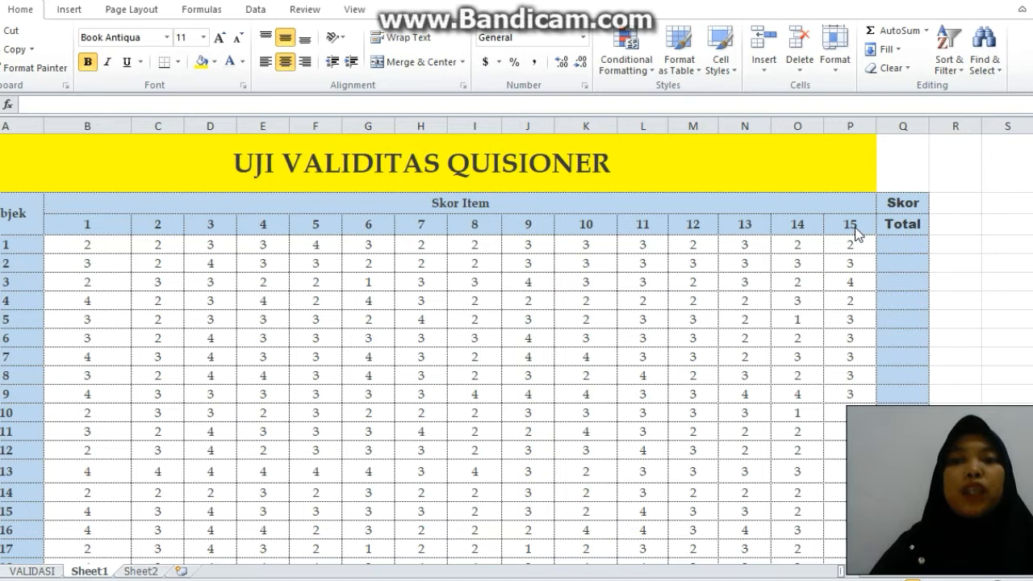
Switch from the questionnaire score sheet to the thesis PDF in the browser and examine its title page.
click(902, 245)
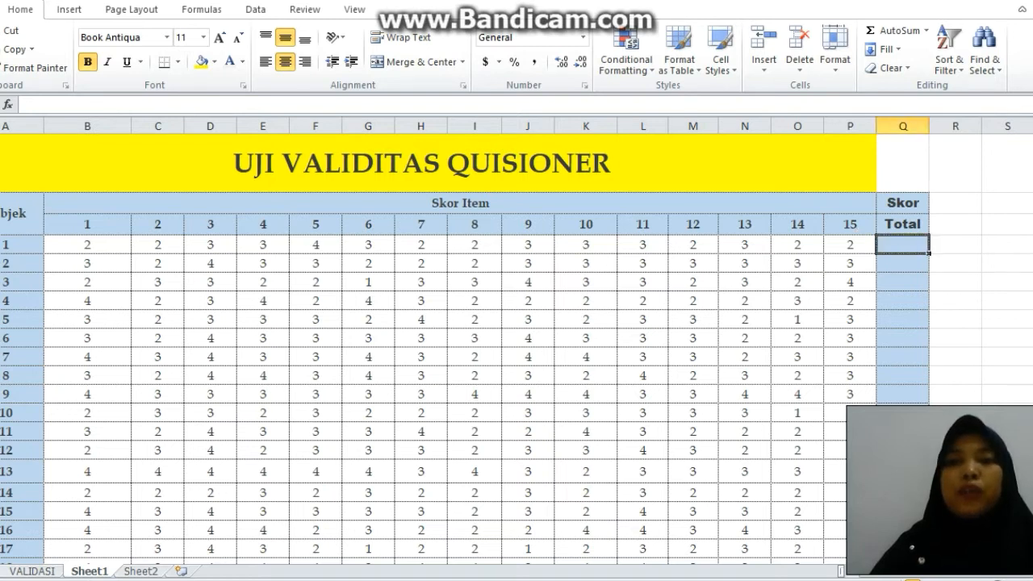
scroll(558, 417, down, 2)
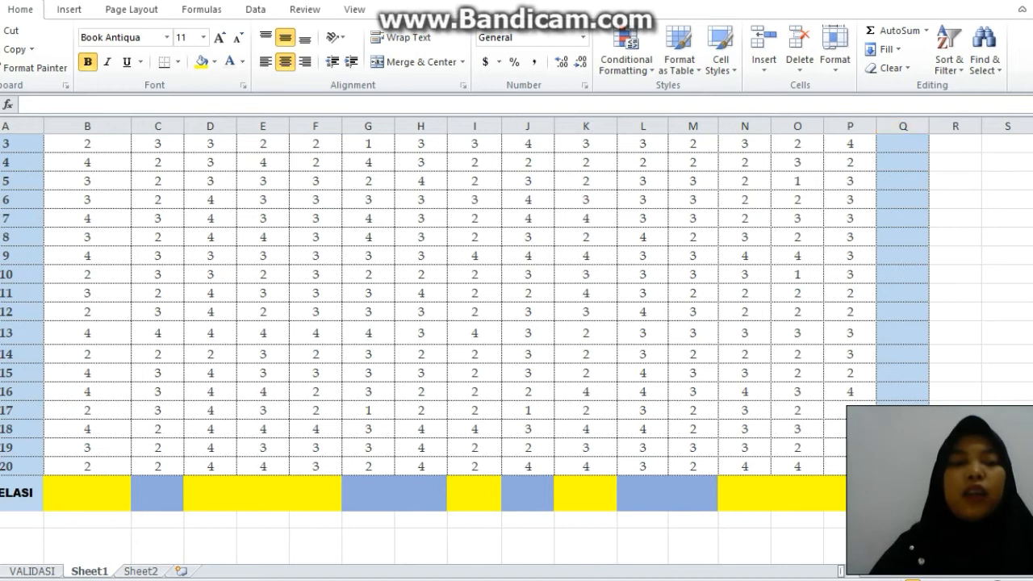
key(alt+Tab)
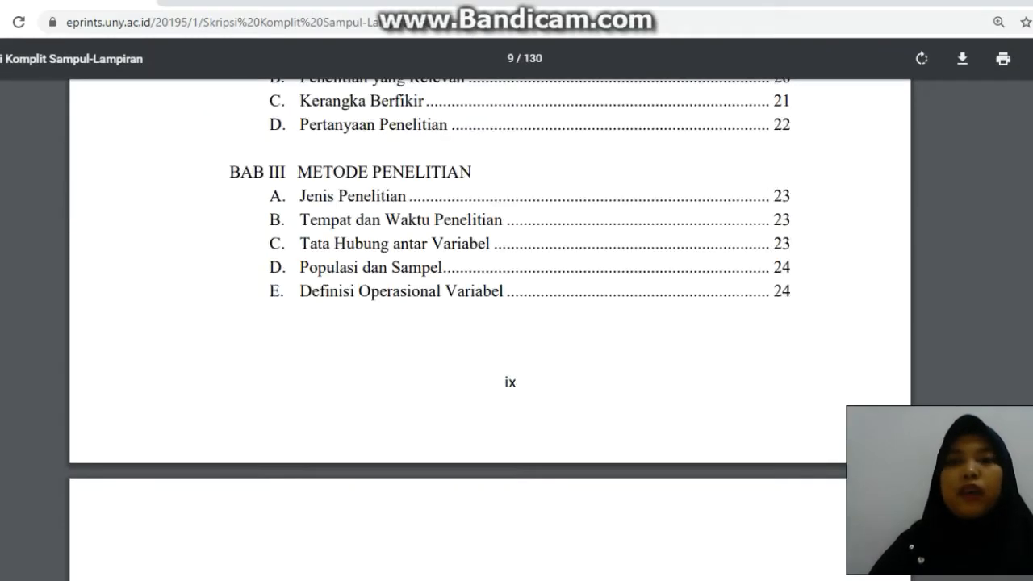
scroll(484, 323, up, 15)
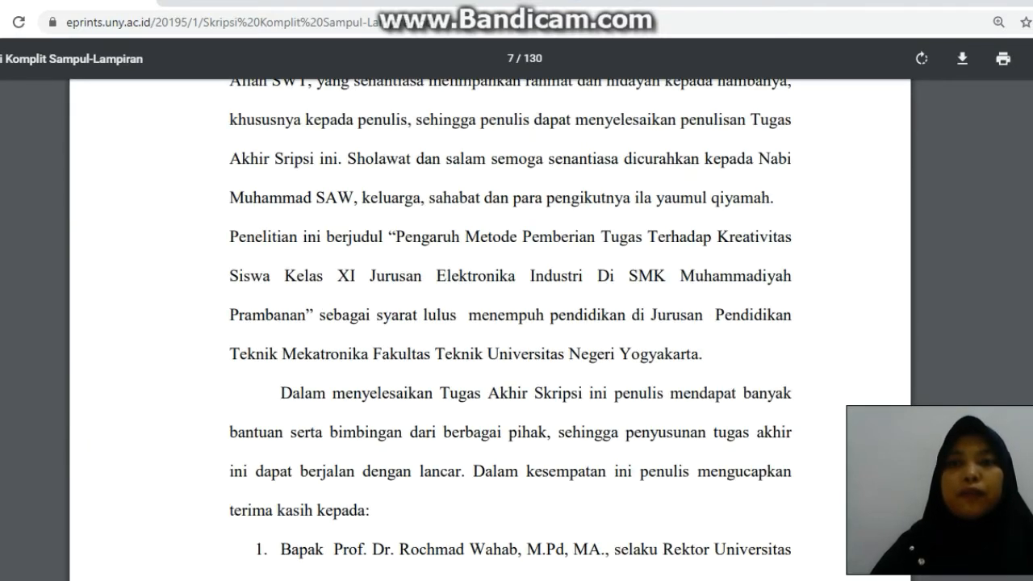
scroll(484, 323, up, 20)
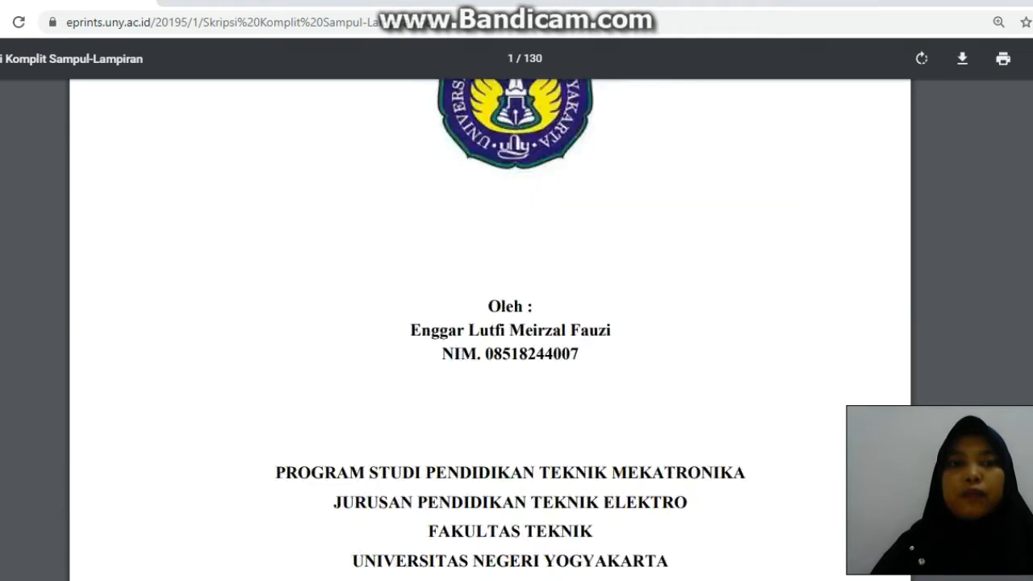
scroll(484, 323, up, 5)
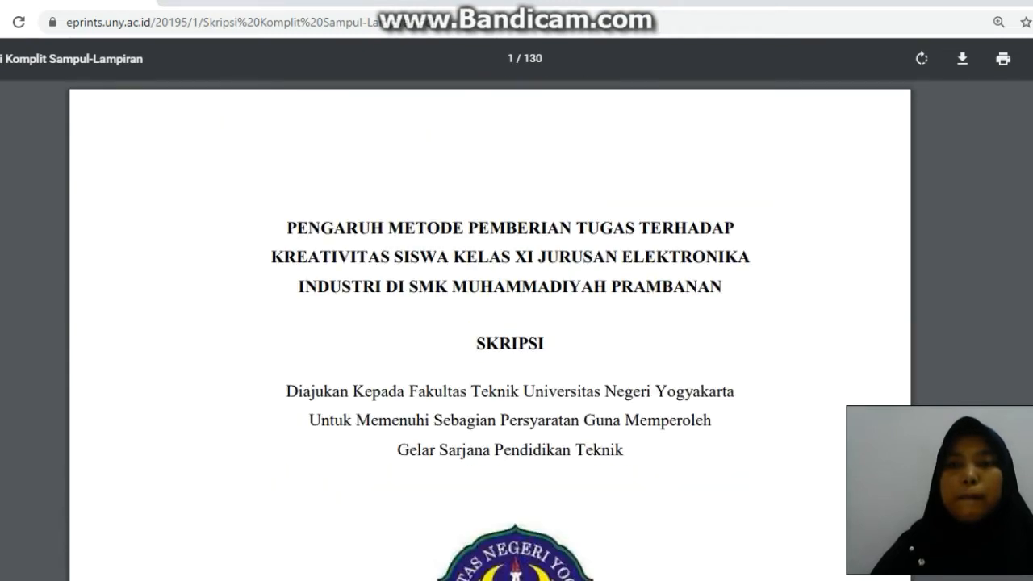
scroll(485, 323, down, 2)
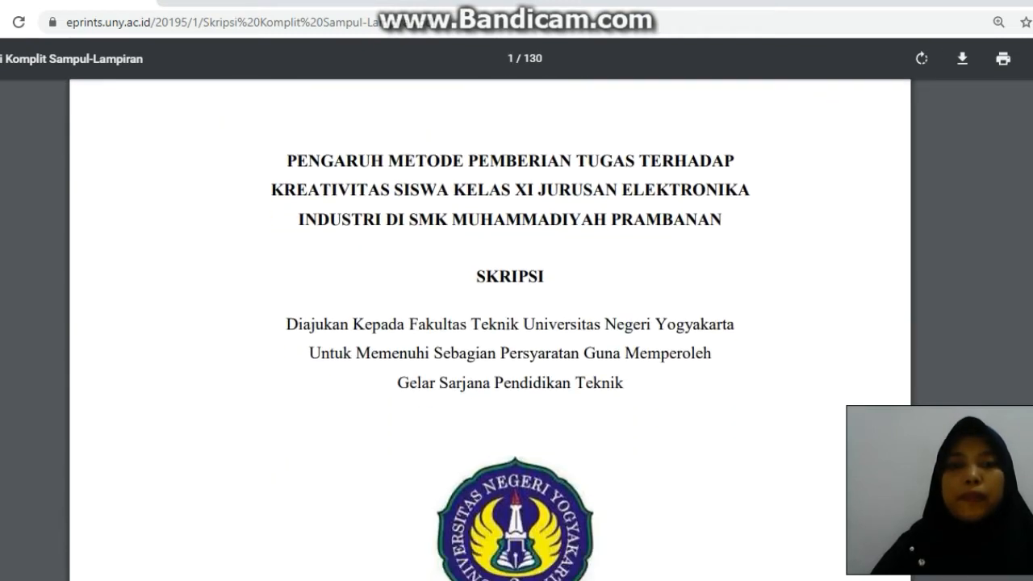
scroll(491, 323, down, 3)
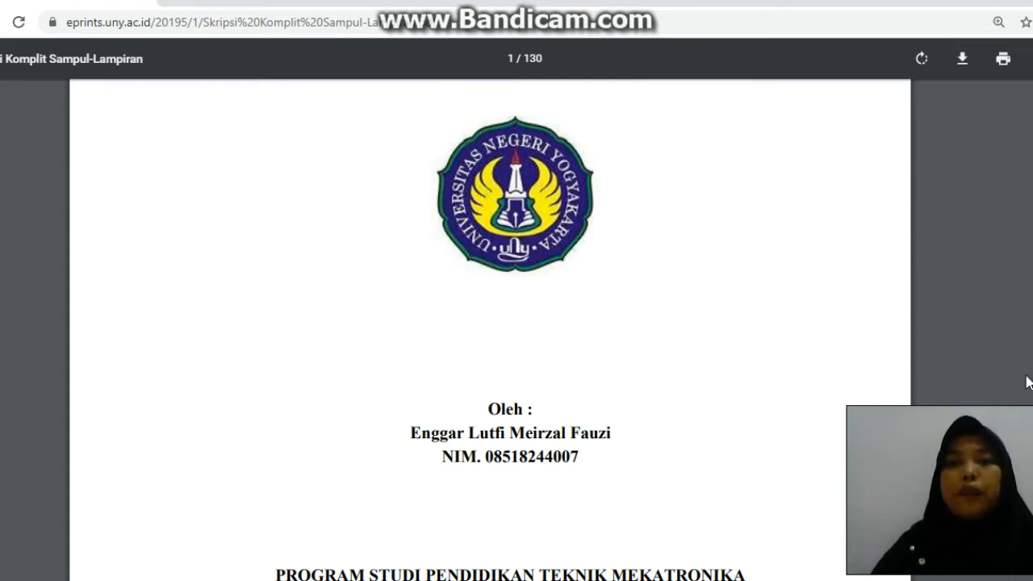
Examine the "Metode pemberian Tugas" respondent score table on page 87 of the thesis PDF.
scroll(490, 329, down, 20)
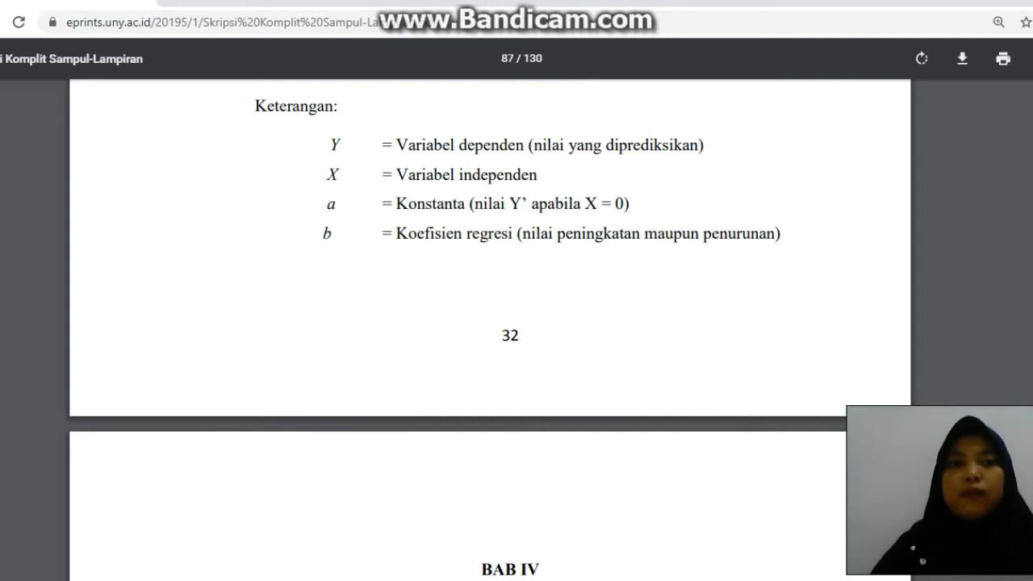
scroll(490, 330, down, 20)
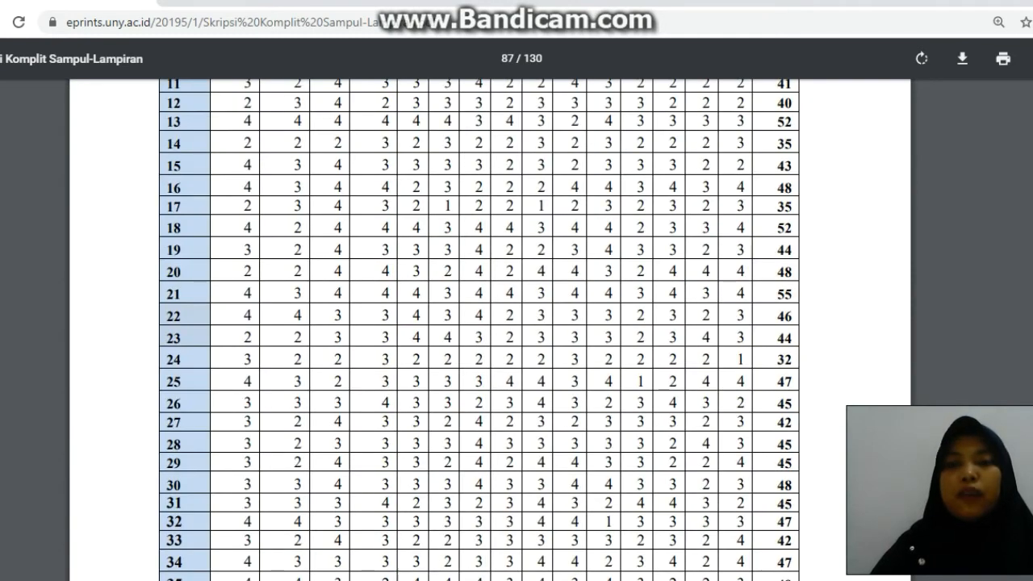
scroll(489, 329, down, 3)
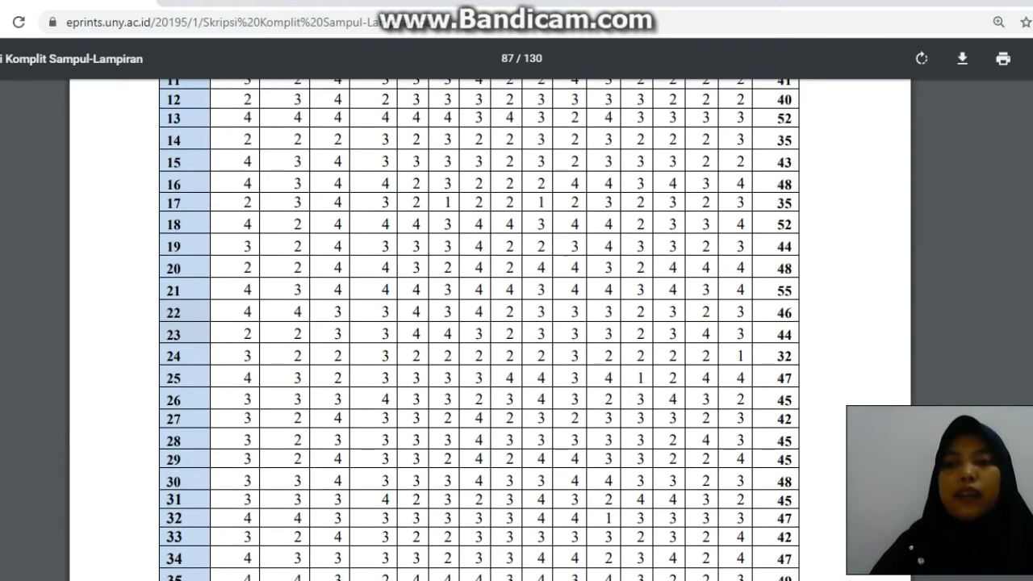
scroll(484, 306, down, 1)
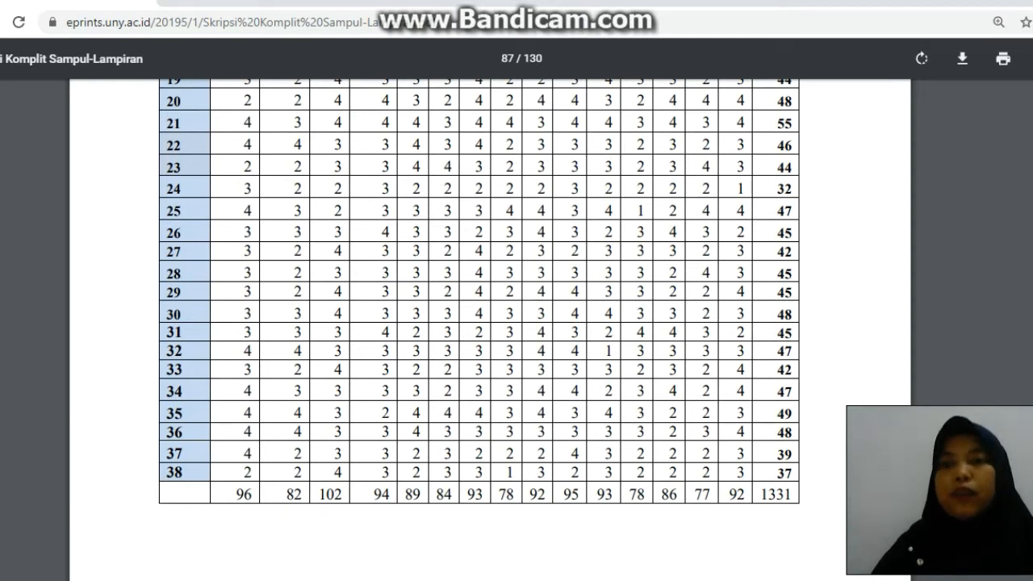
scroll(479, 298, up, 2)
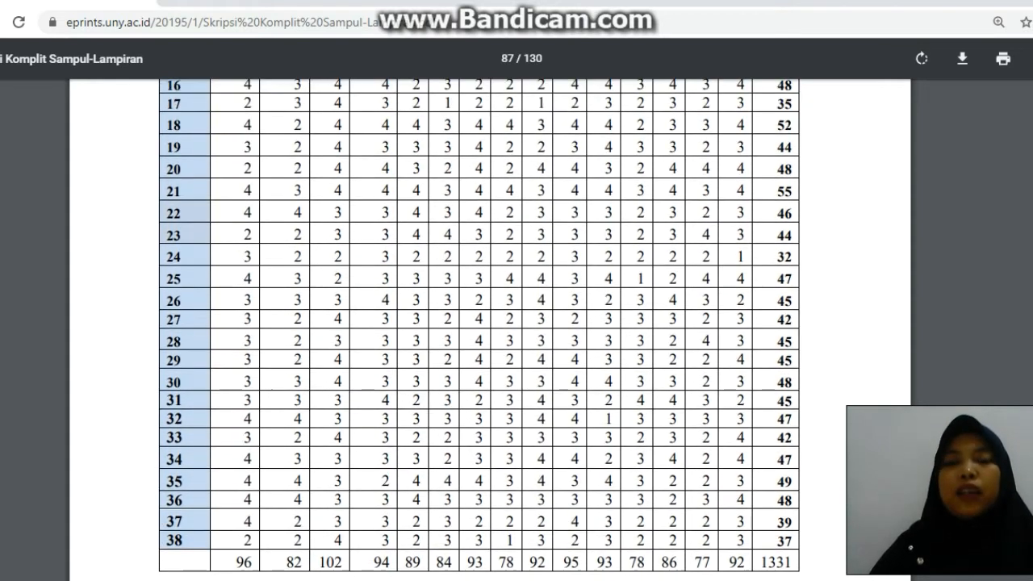
scroll(479, 323, up, 4)
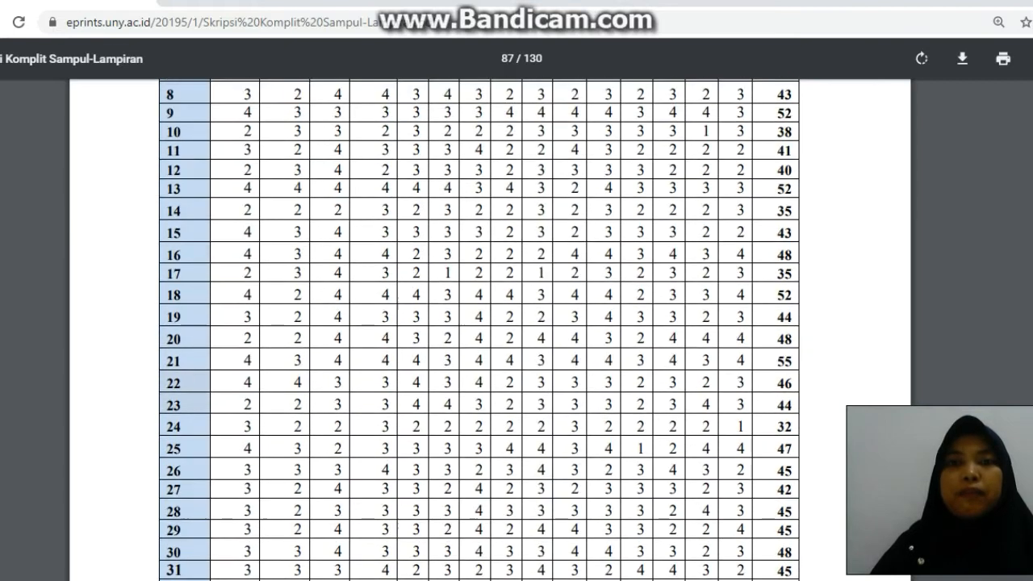
scroll(653, 101, up, 6)
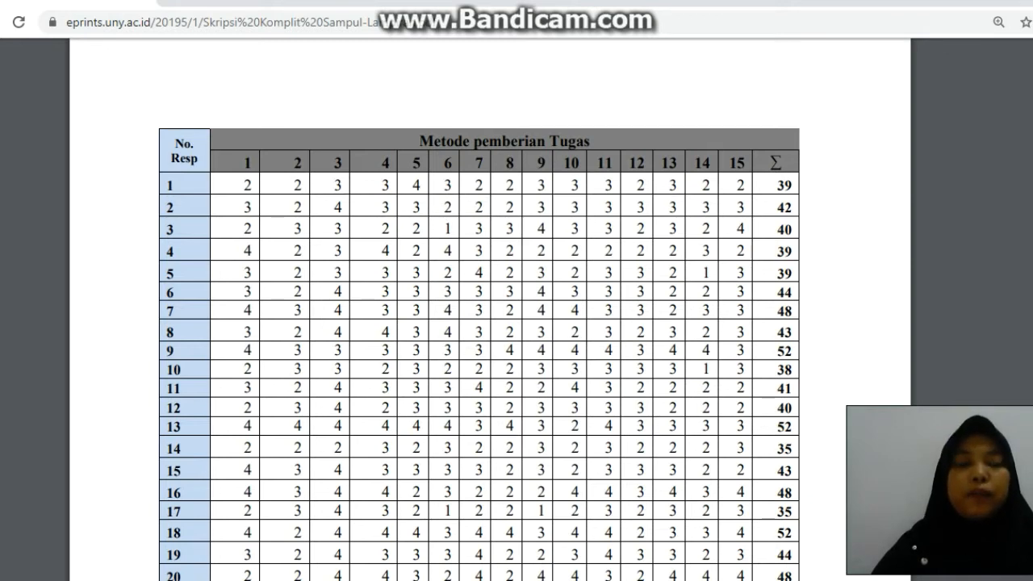
Switch back to the Excel workbook and total subject 1's fifteen item scores in cell Q4 with =SUM(B4:P4).
click(596, 580)
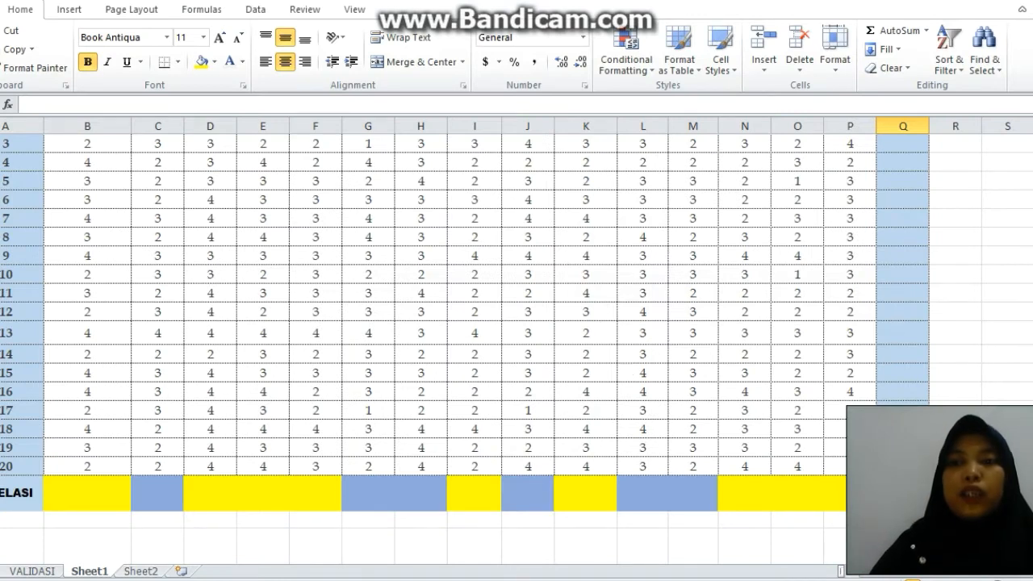
scroll(516, 347, up, 2)
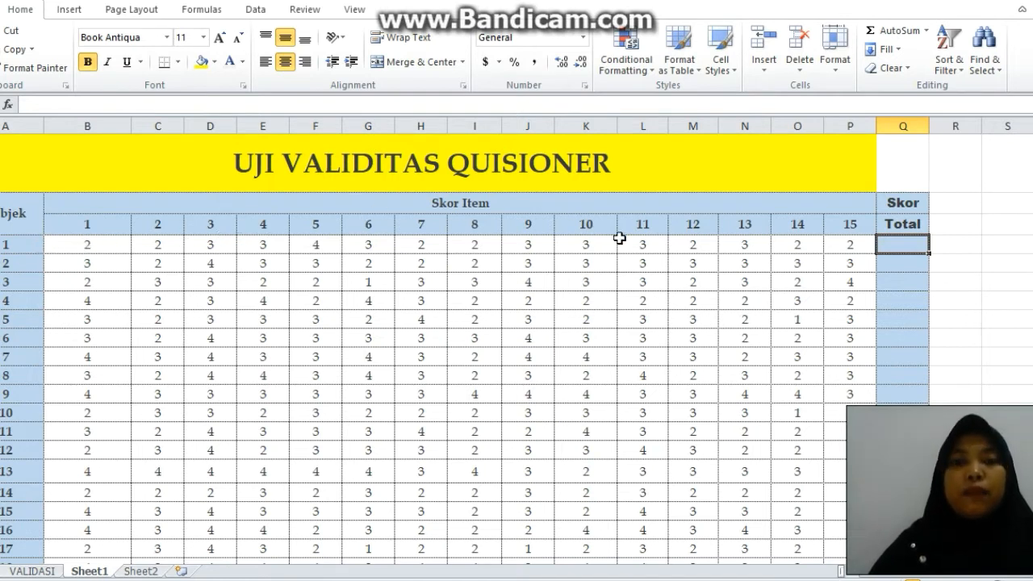
click(898, 253)
click(898, 244)
text(=)
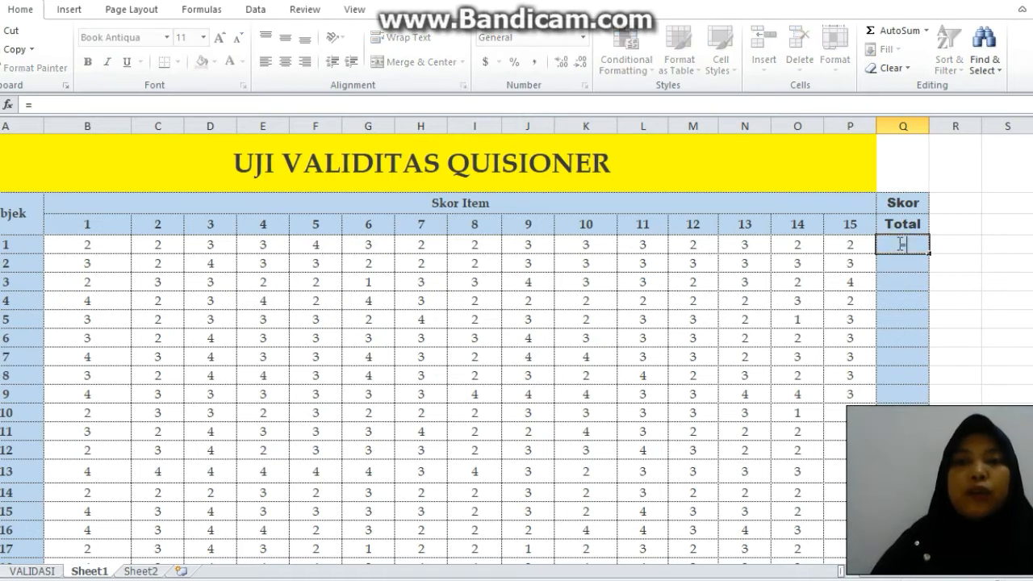
text(SUM()
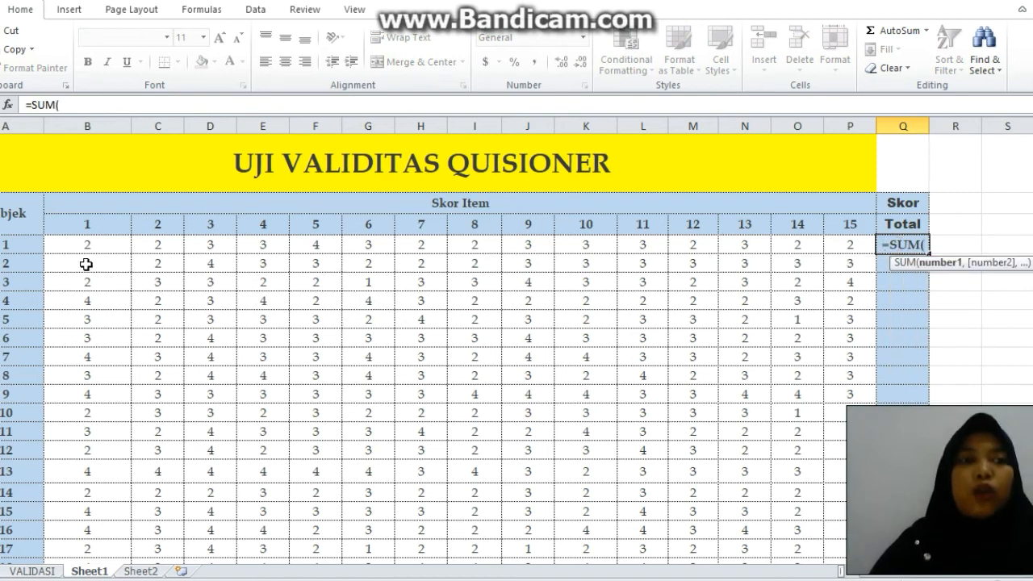
drag(83, 250, 359, 252)
click(359, 252)
click(74, 247)
drag(74, 247, 849, 244)
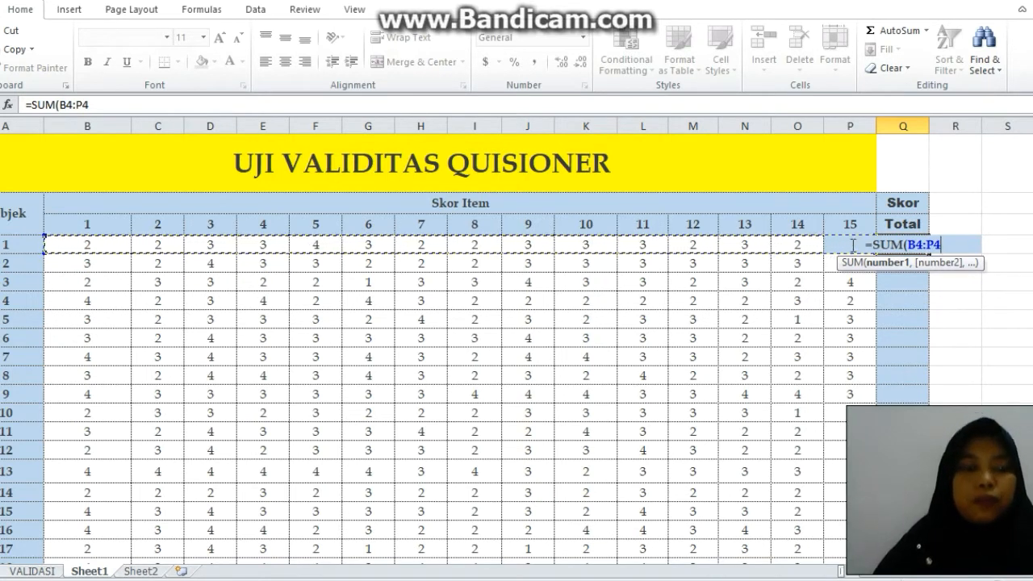
text())
key(Return)
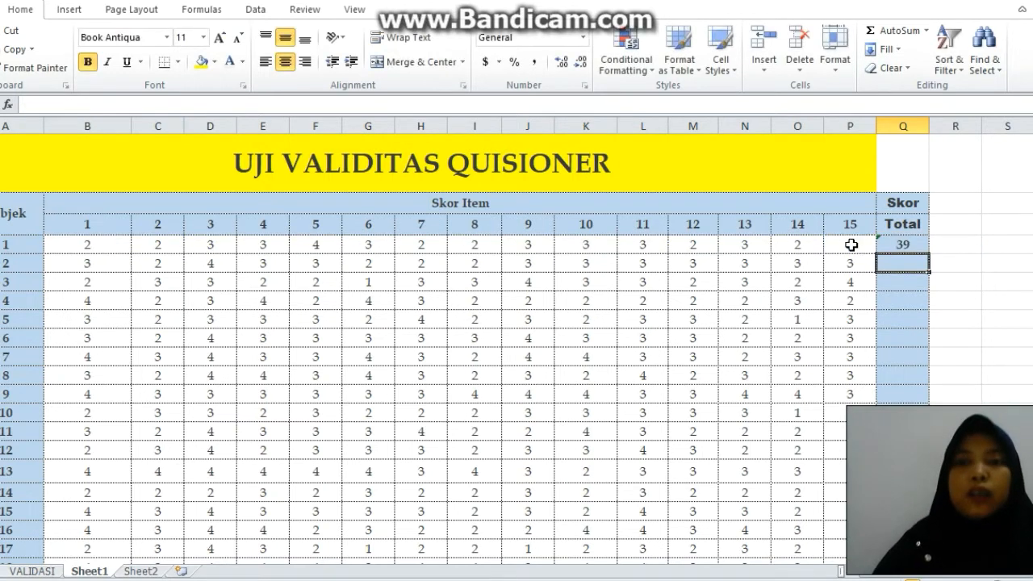
Fill the Skor Total formula from Q4 down to Q23 for all 20 subjects.
click(914, 243)
drag(930, 251, 928, 400)
drag(928, 565, 928, 533)
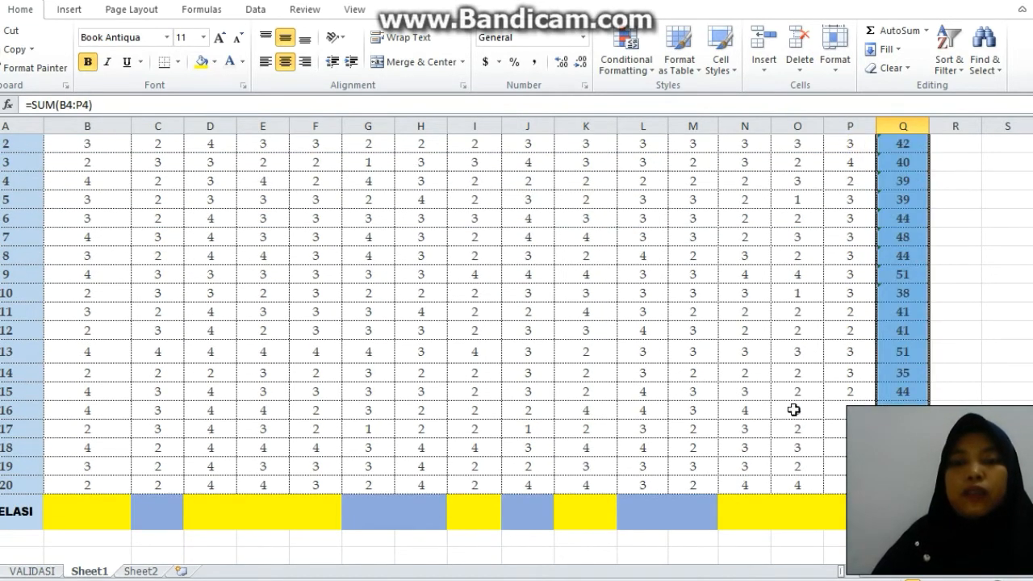
scroll(1021, 329, up, 2)
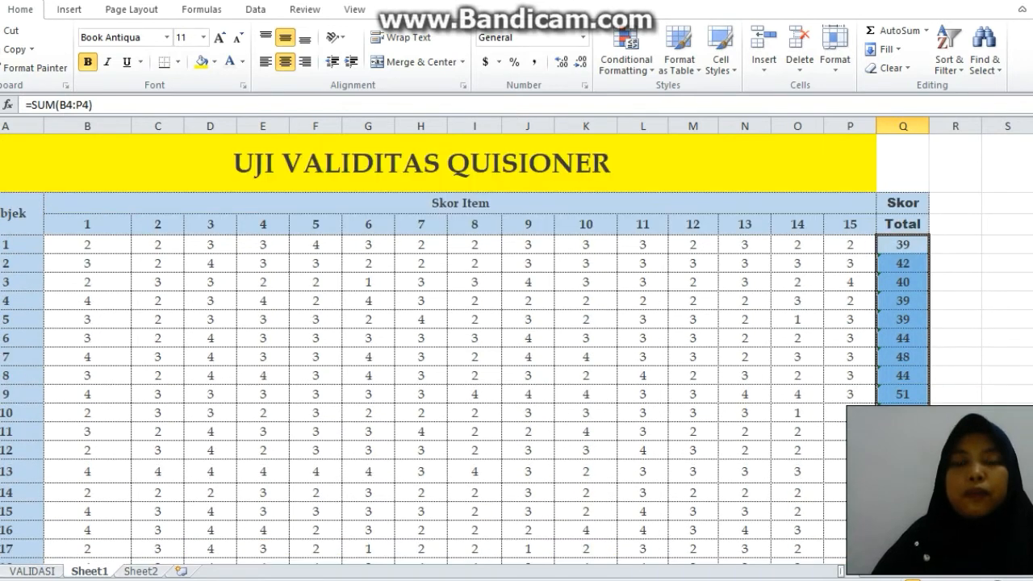
click(1008, 375)
Start a CORREL formula for item 1 in the correlation row's cell B24, with B4:B23 as the first array.
drag(1032, 315, 1032, 337)
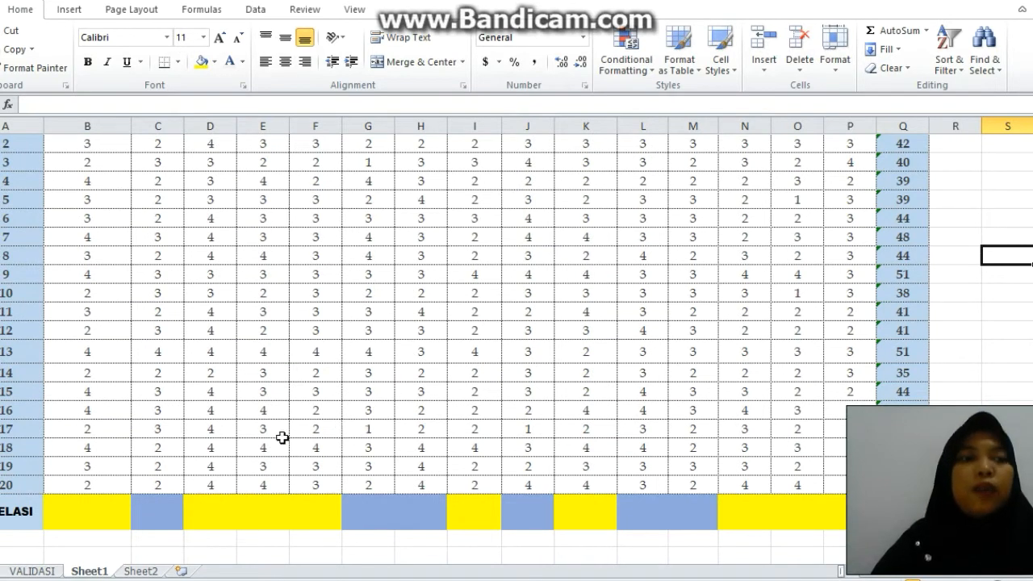
click(81, 520)
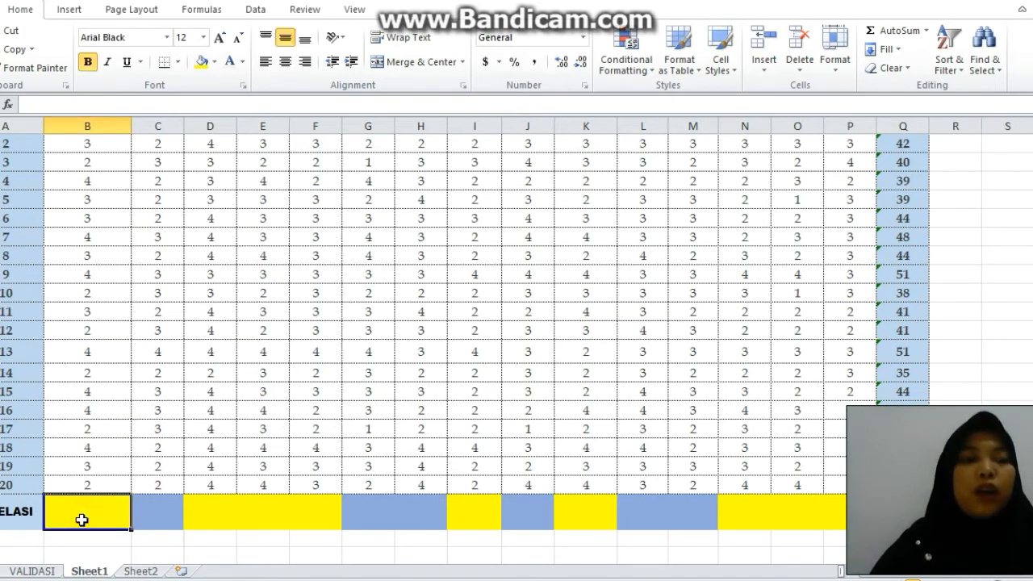
text(=)
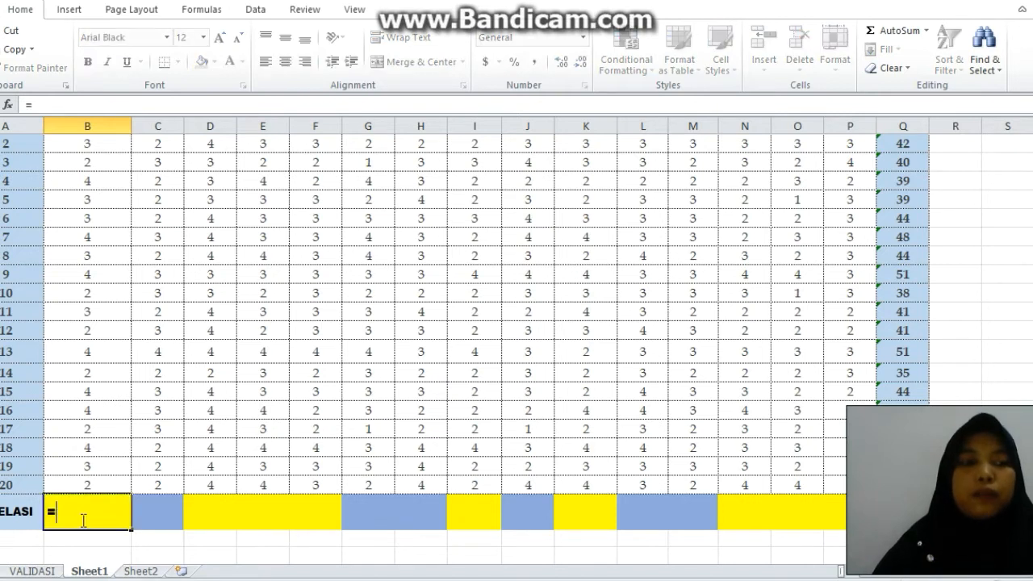
text(COR)
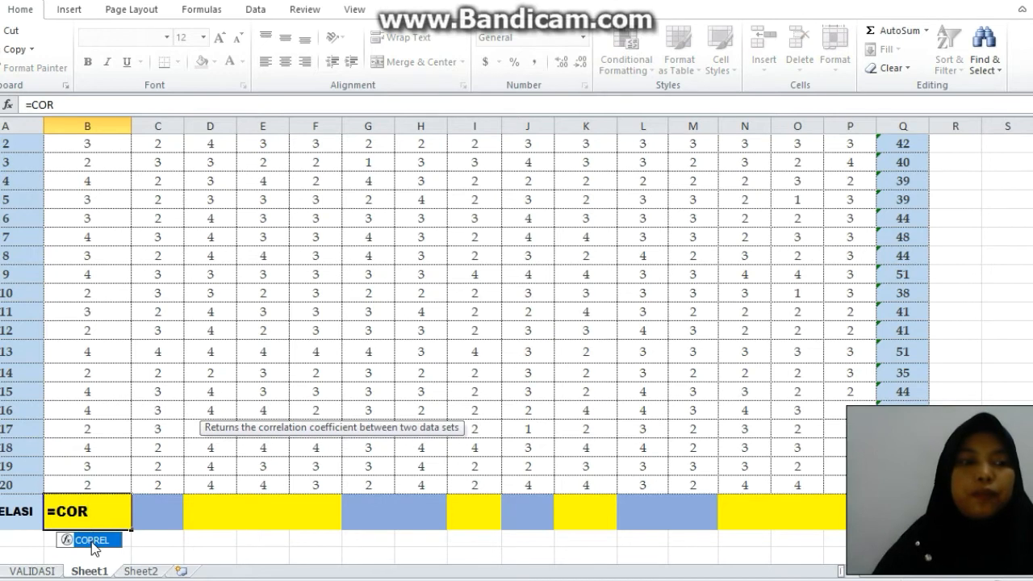
double_click(91, 541)
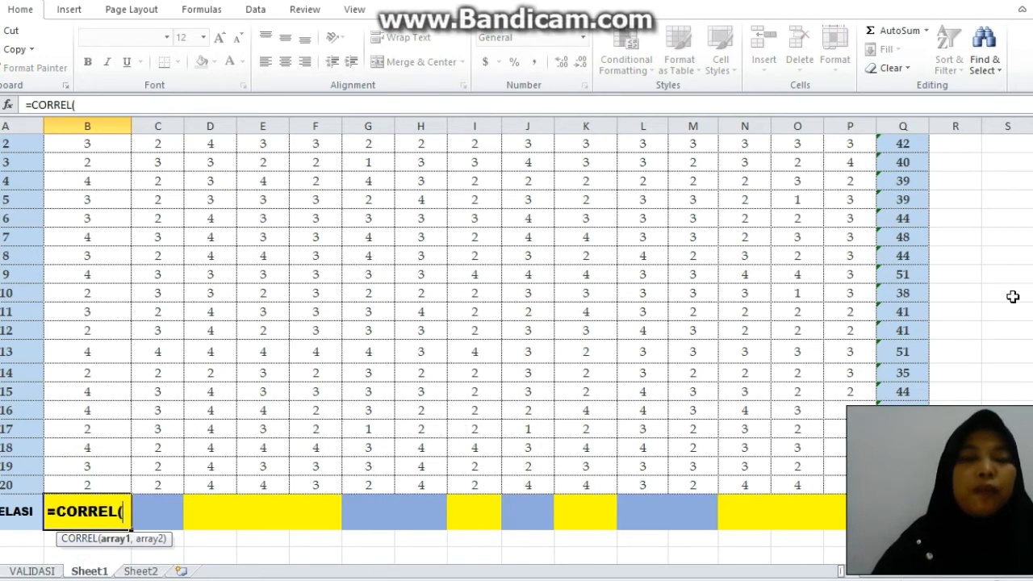
drag(1032, 255, 1032, 189)
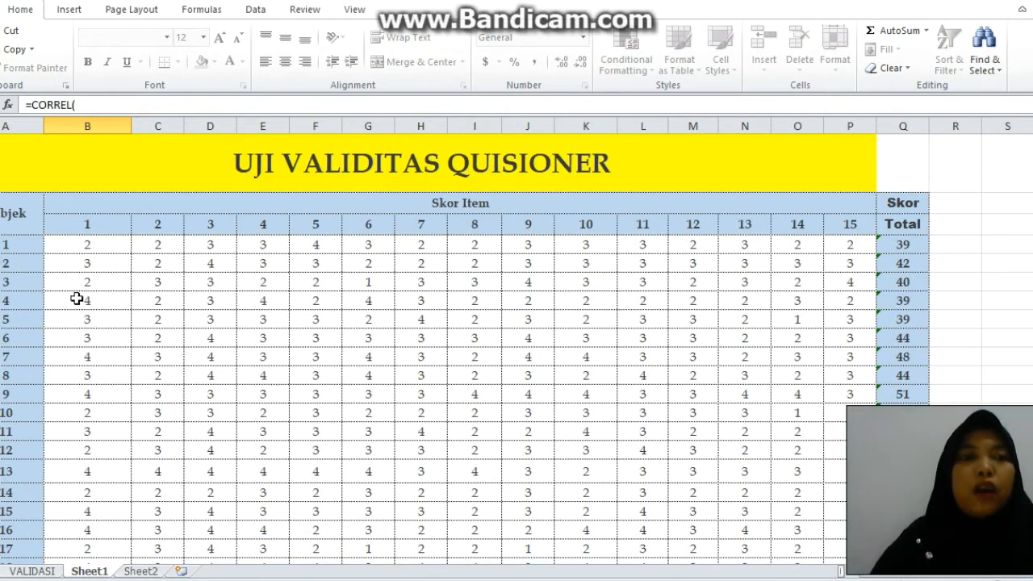
click(67, 246)
drag(95, 247, 95, 487)
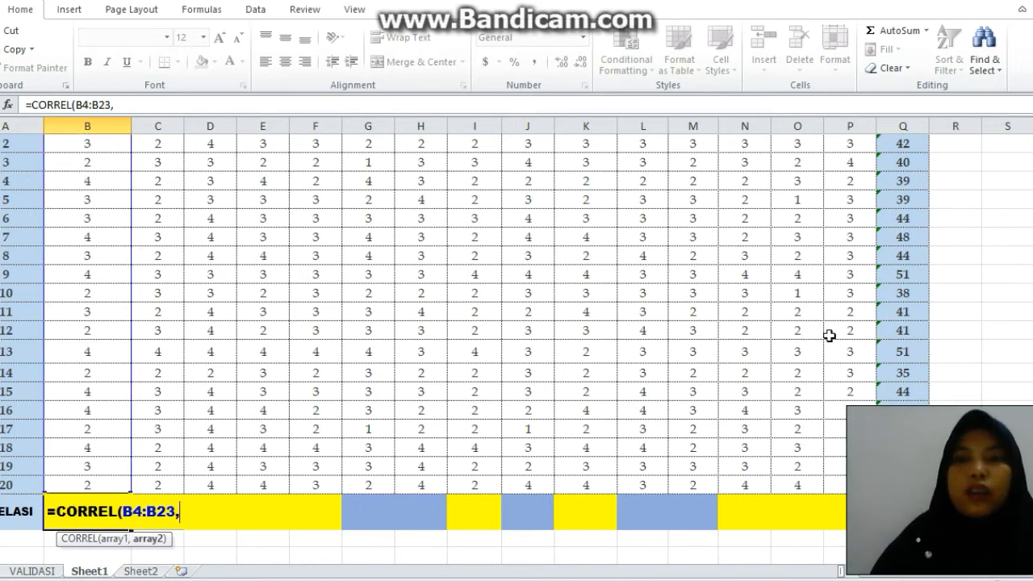
Add the Skor Total range Q4:Q23 as the second array of the CORREL formula.
scroll(1021, 260, up, 2)
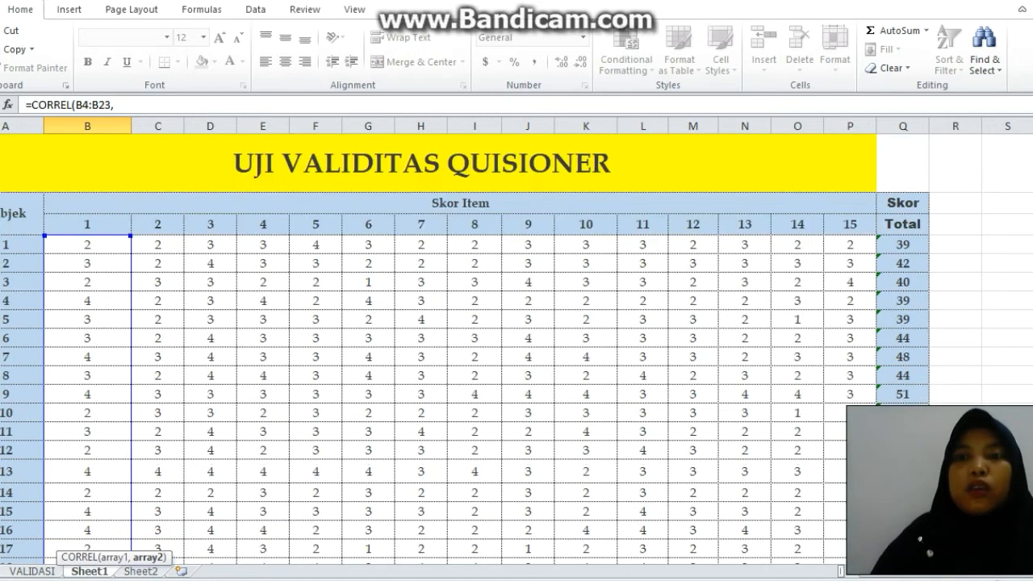
drag(915, 245, 904, 569)
drag(904, 529, 904, 547)
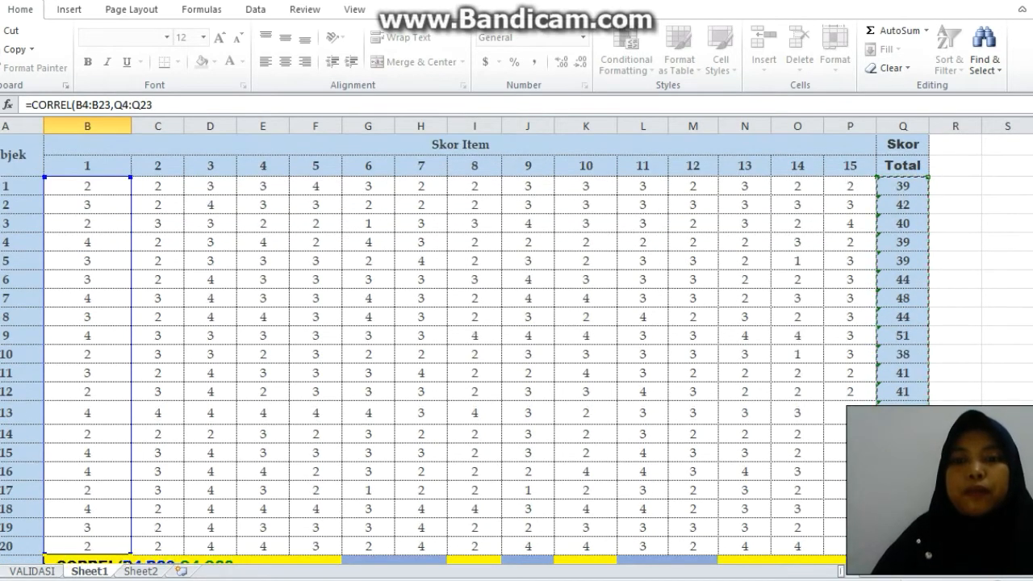
scroll(517, 339, down, 2)
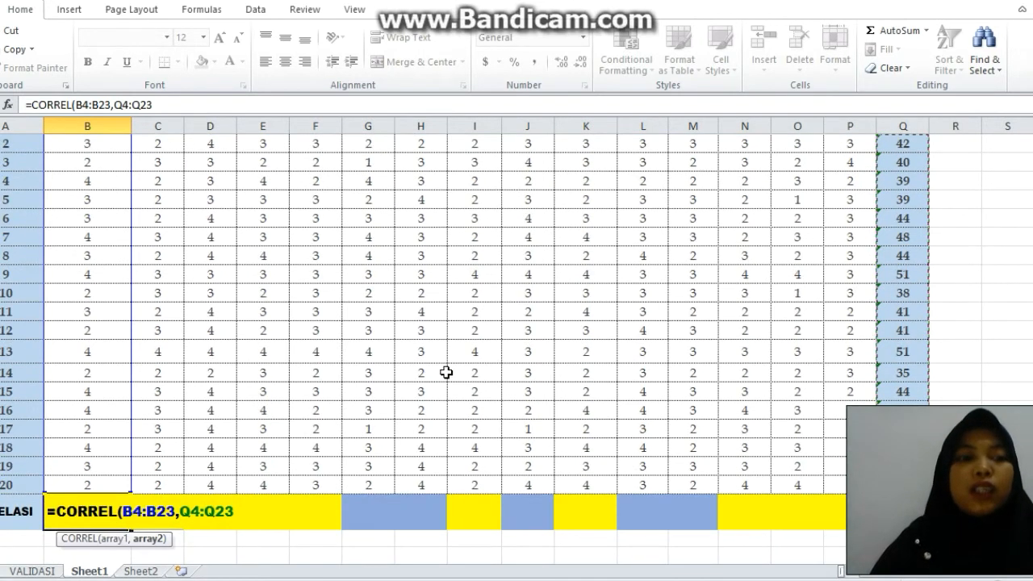
Make the second array absolute as $Q$4:$Q$23 in B24's CORREL formula and enter the formula.
click(179, 511)
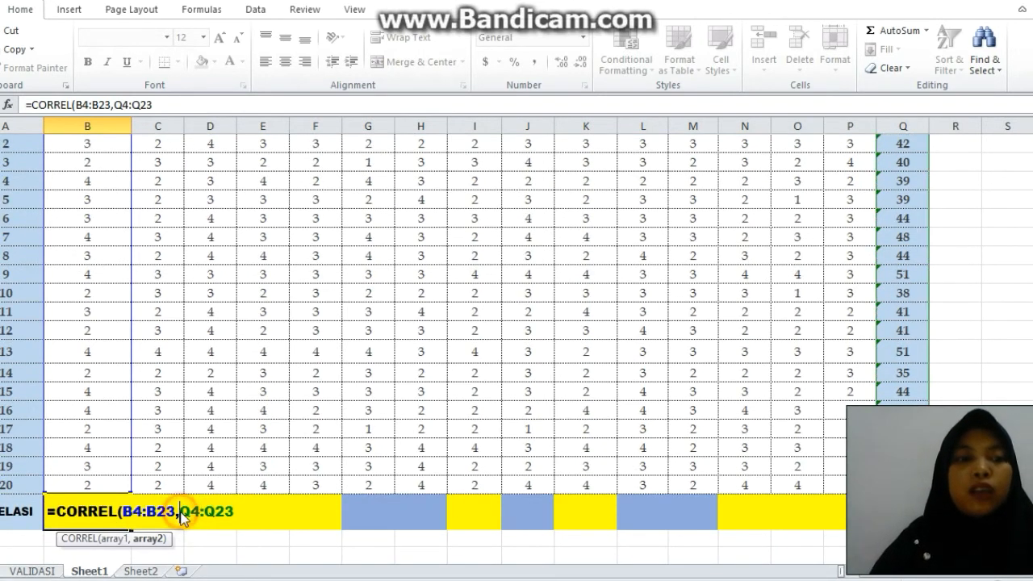
text($)
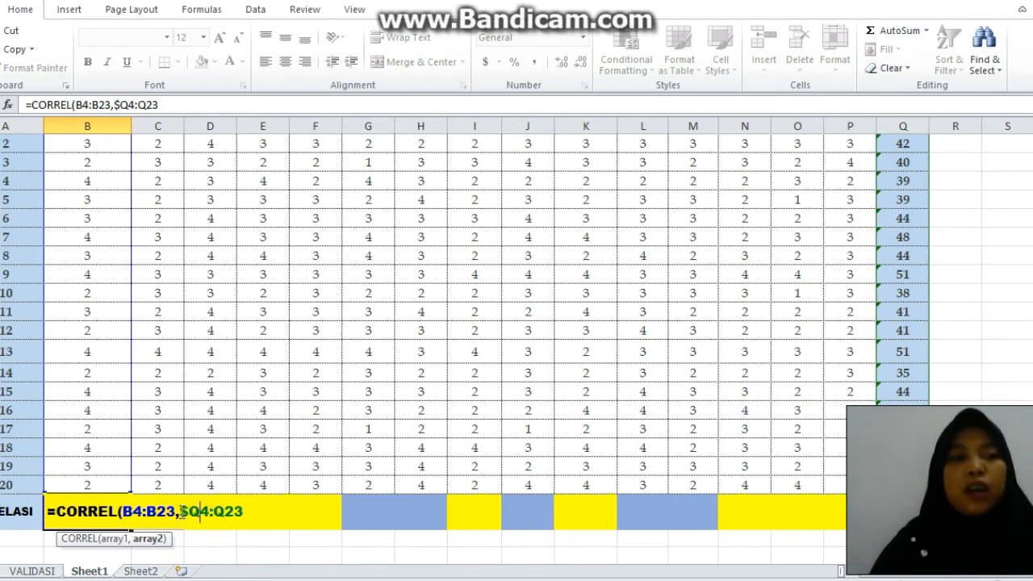
key(Right)
text($)
key(Right)
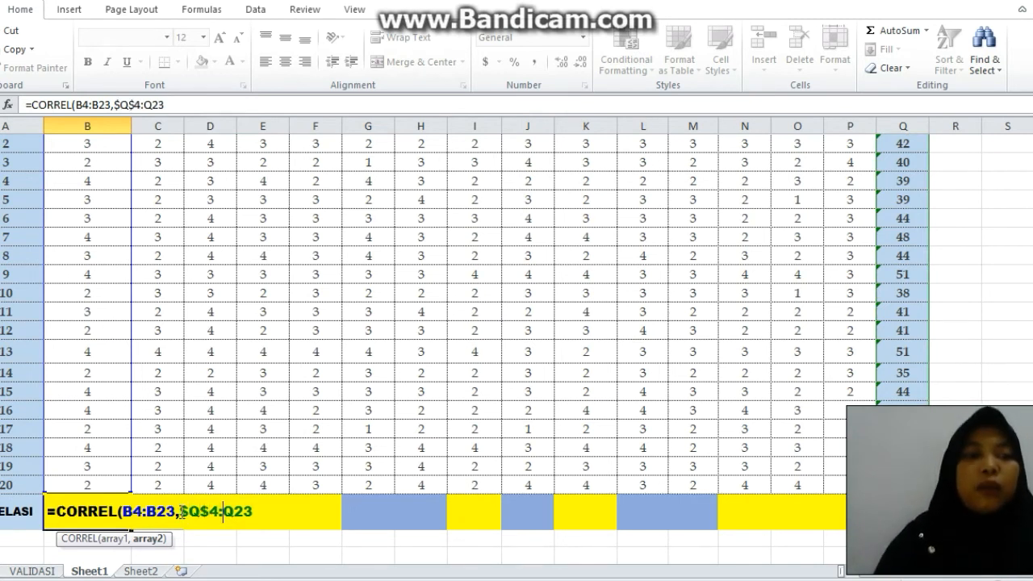
key(Right)
text($)
key(Right)
text($)
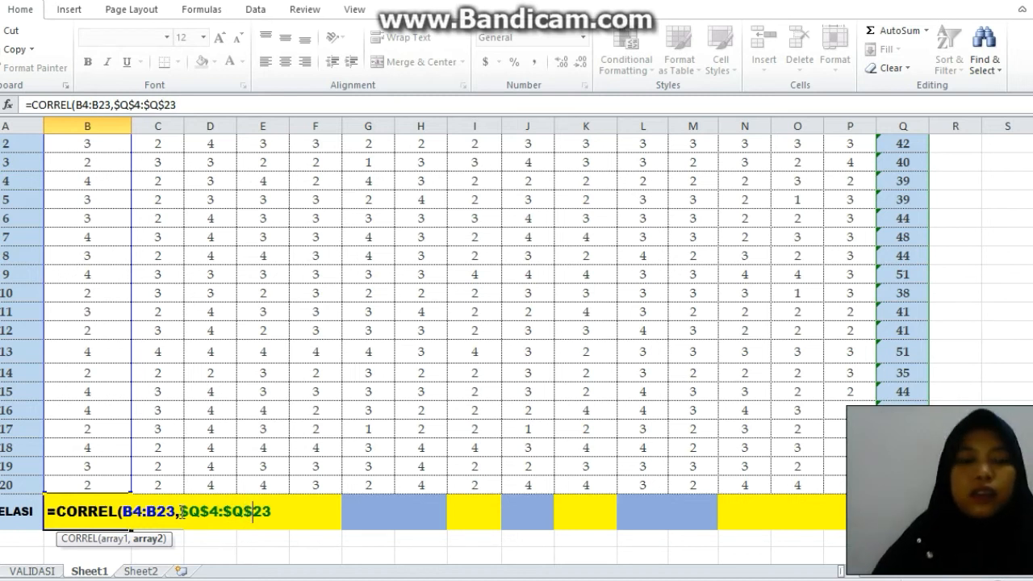
key(Return)
Fill the CORREL formula from B24 across to P24 for all fifteen items.
click(118, 524)
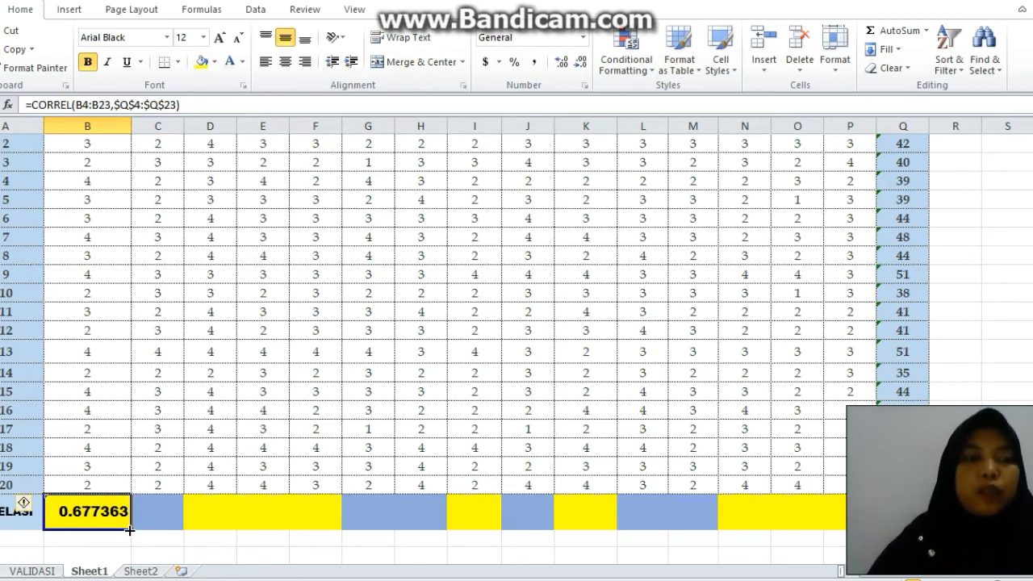
drag(129, 530, 855, 517)
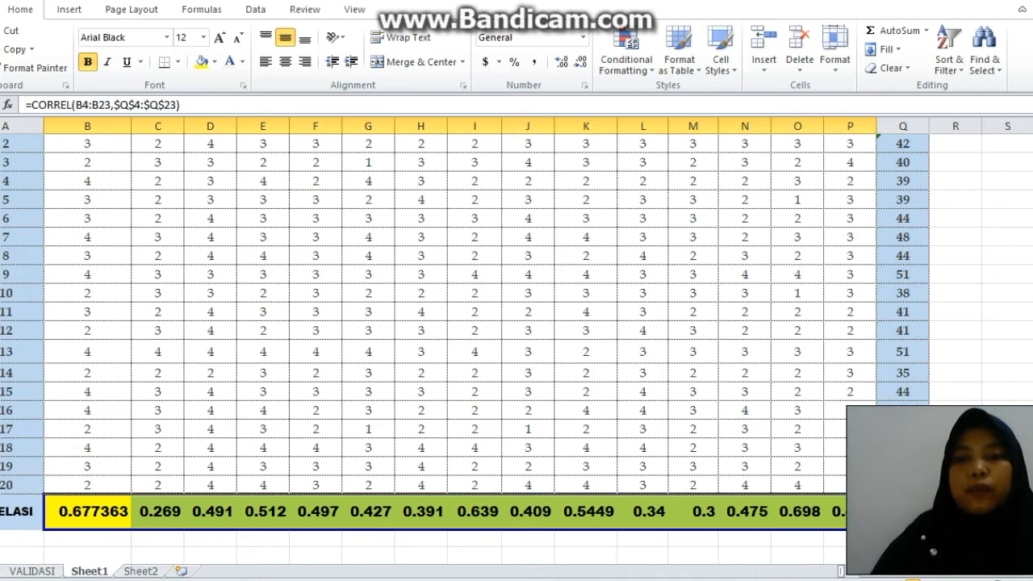
click(526, 554)
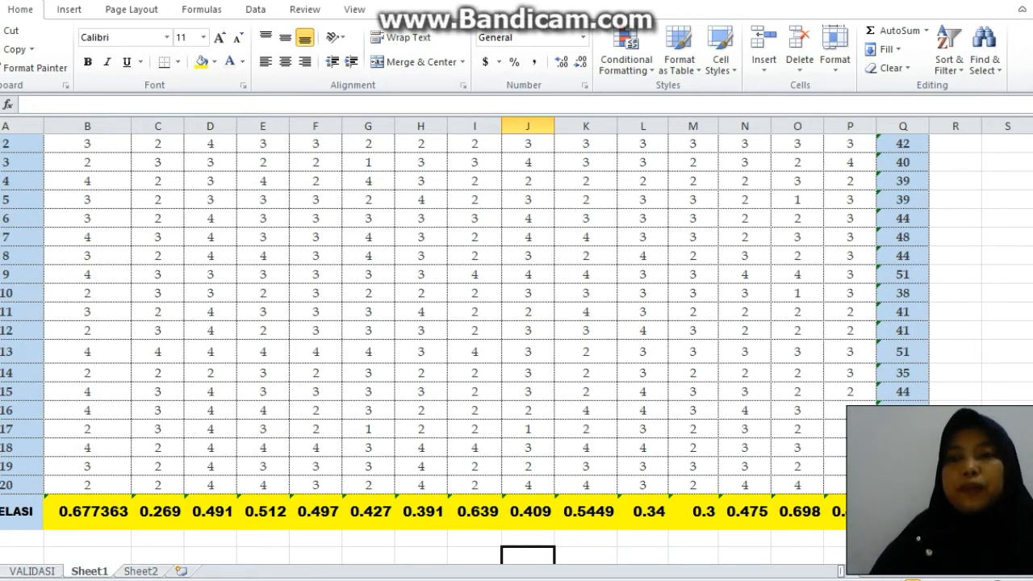
Enter the text 20-2 =18 in the column D cell beside DEGREE OF FREEDOM (DF).
drag(1032, 293, 1032, 305)
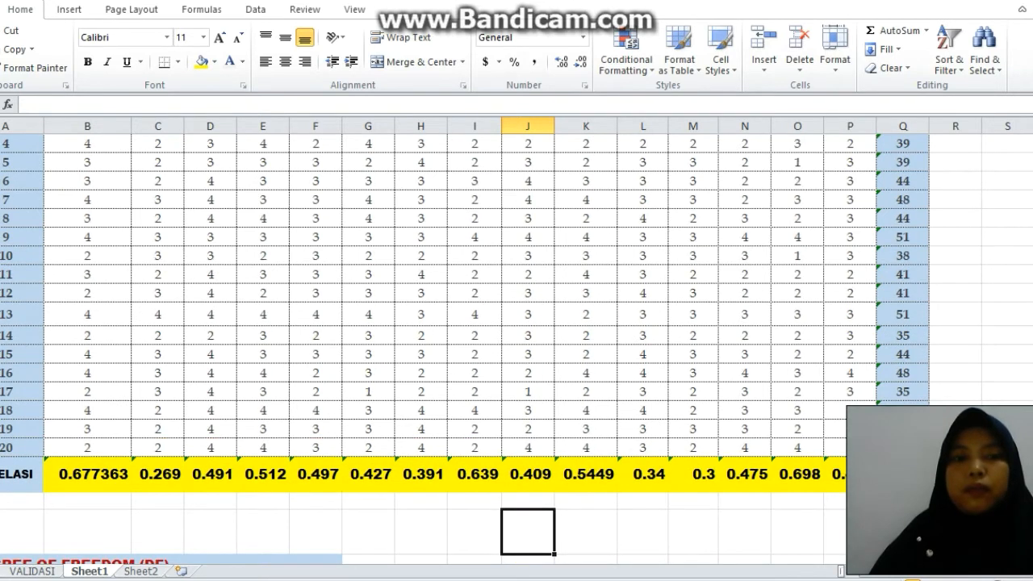
click(1032, 218)
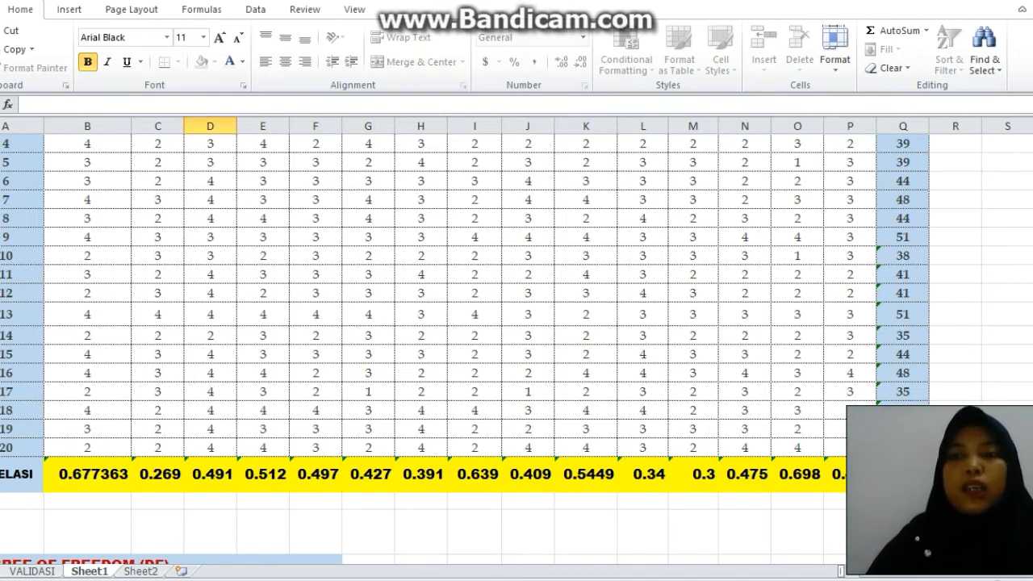
scroll(517, 352, down, 2)
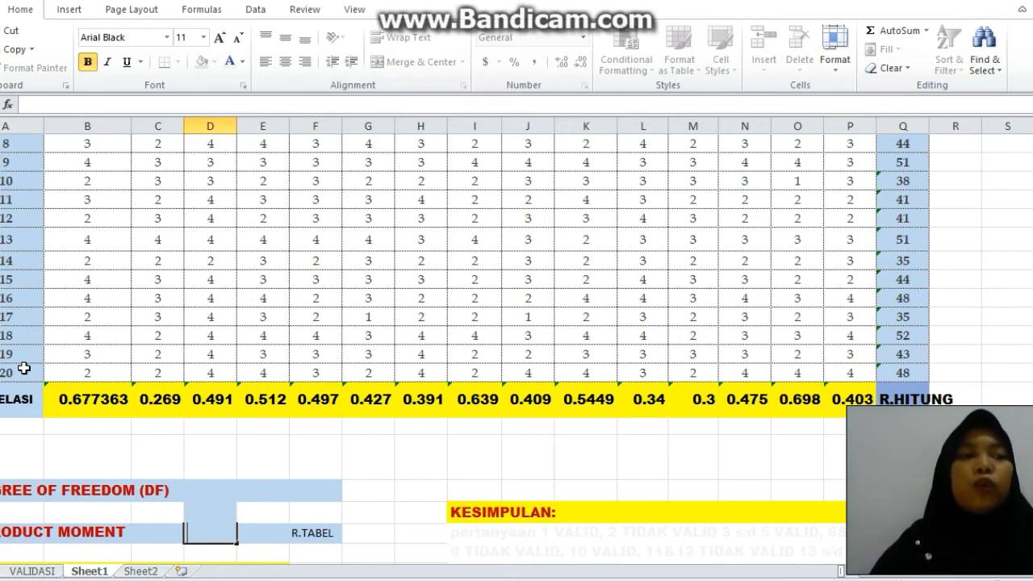
click(204, 487)
text('20-2)
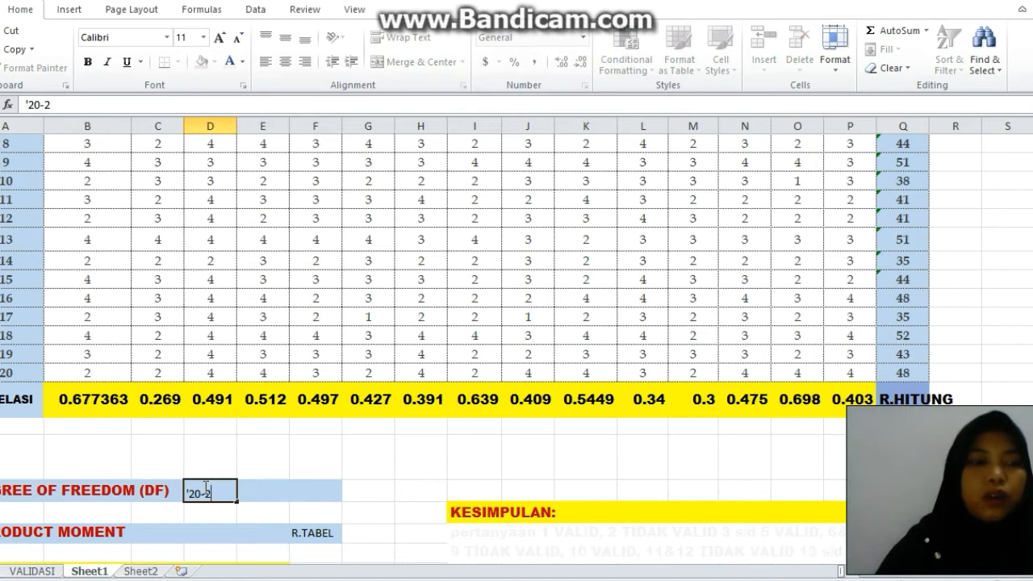
text( =18)
click(239, 525)
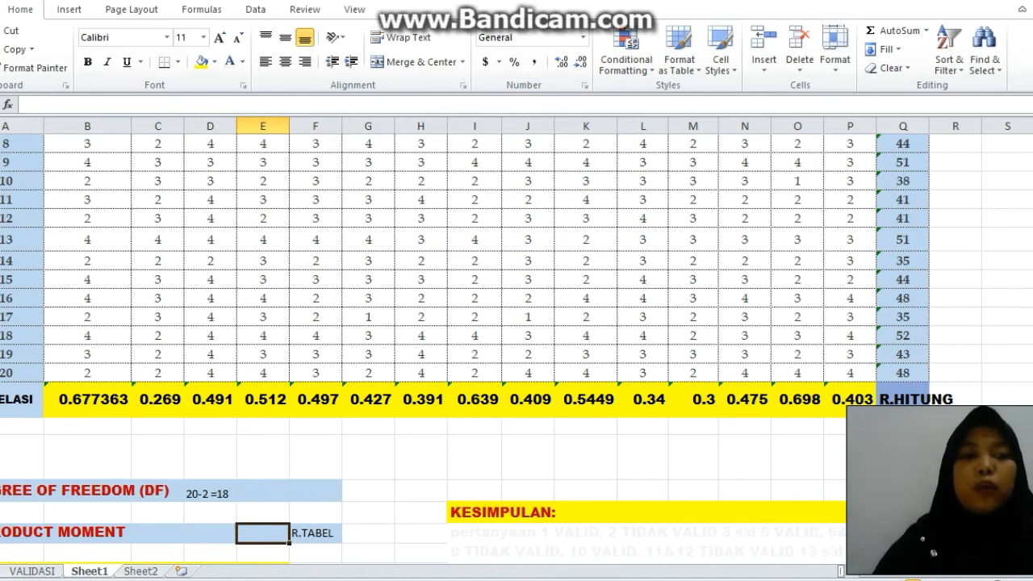
Switch to the r Product Moment table PDF and copy the r value 0.444 for N 18.
key(alt+Tab)
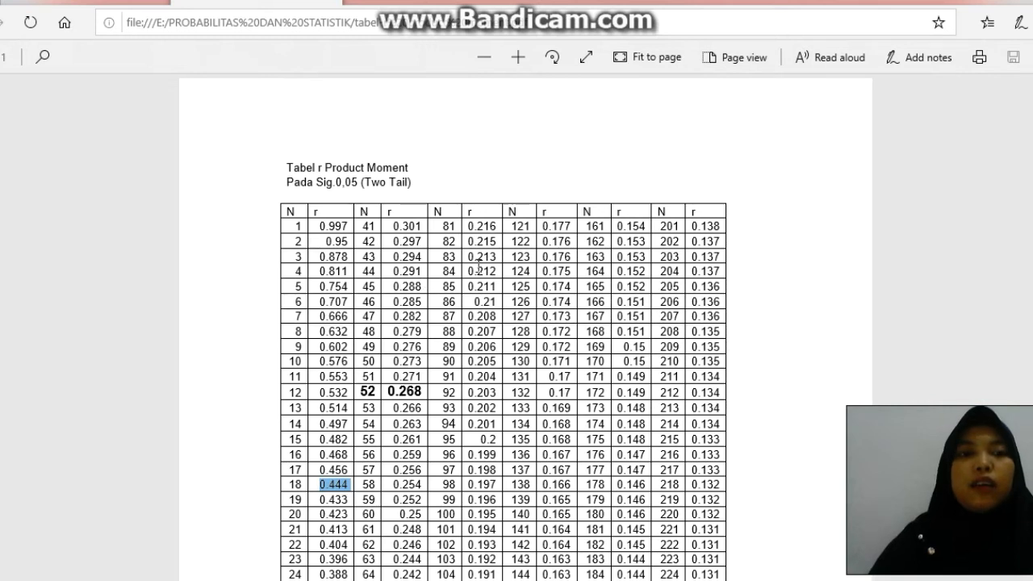
right_click(331, 487)
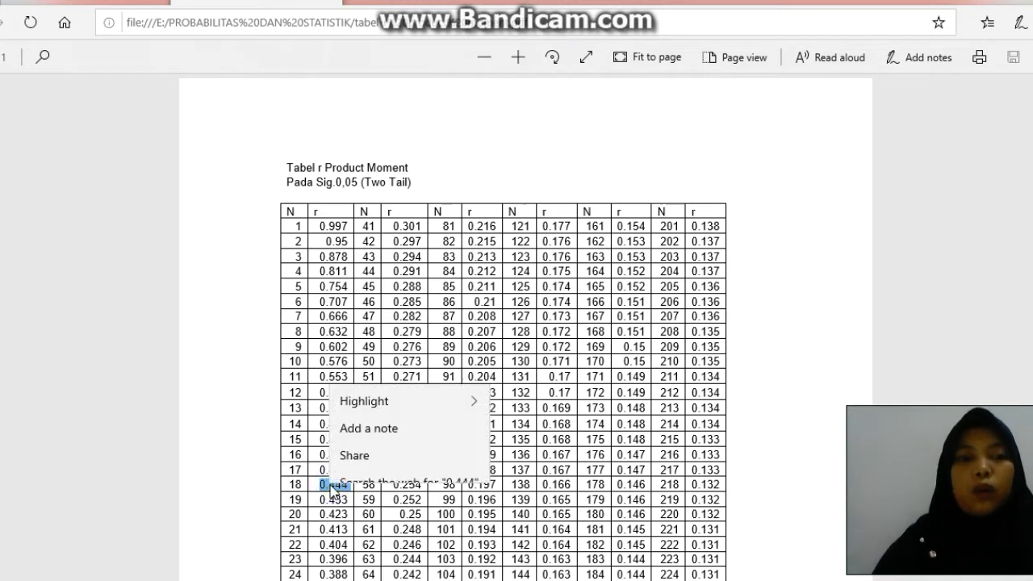
click(347, 440)
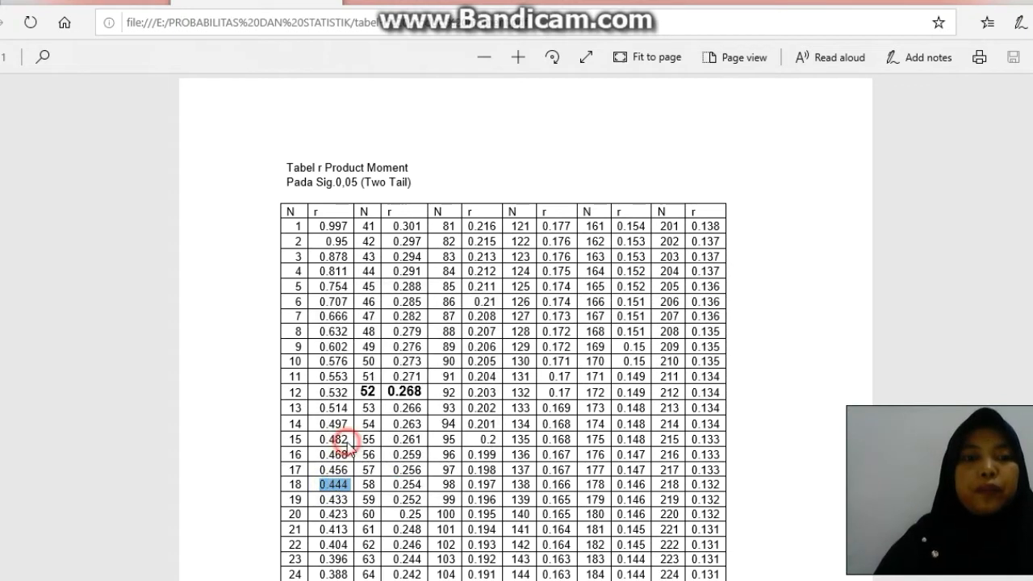
Return to the Excel workbook and paste 0.444 as text into the column D cell beside PRODUCT MOMENT.
click(386, 579)
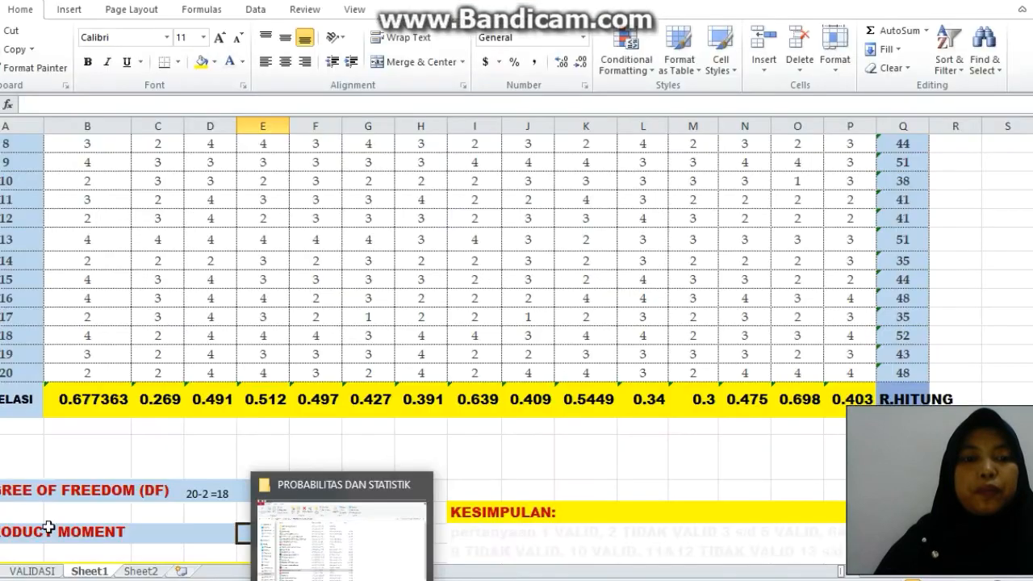
click(239, 533)
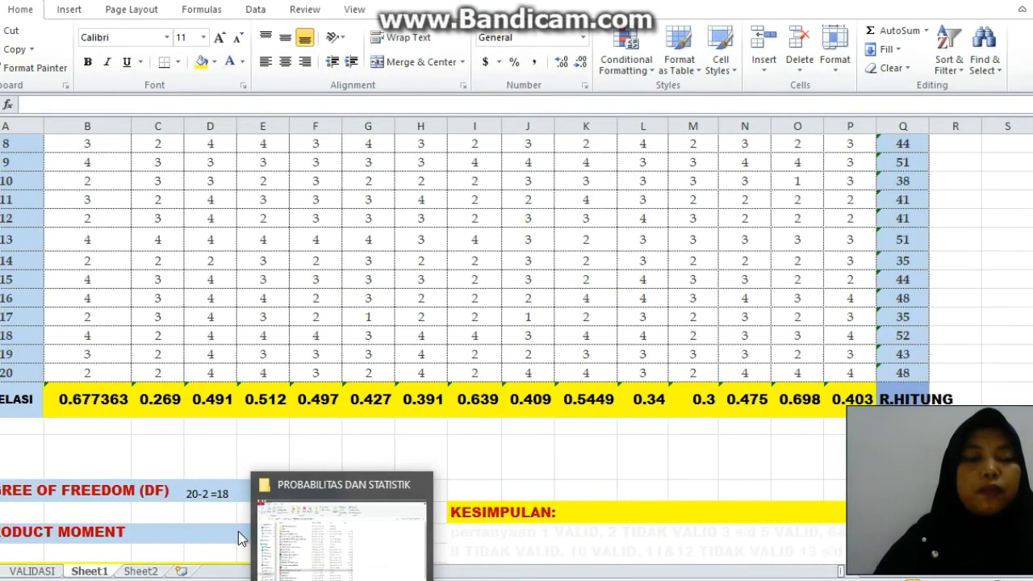
click(232, 539)
click(483, 432)
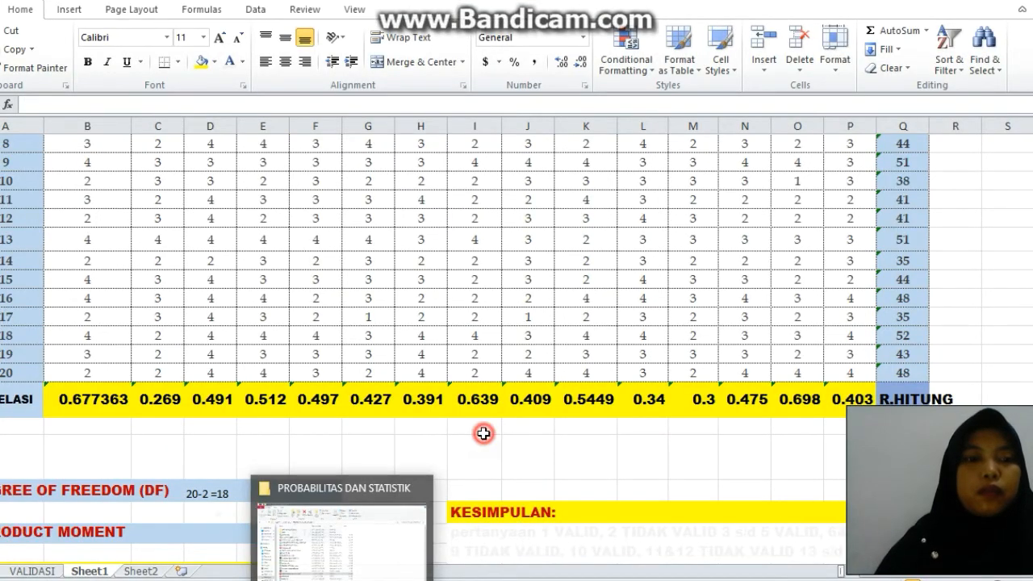
click(219, 535)
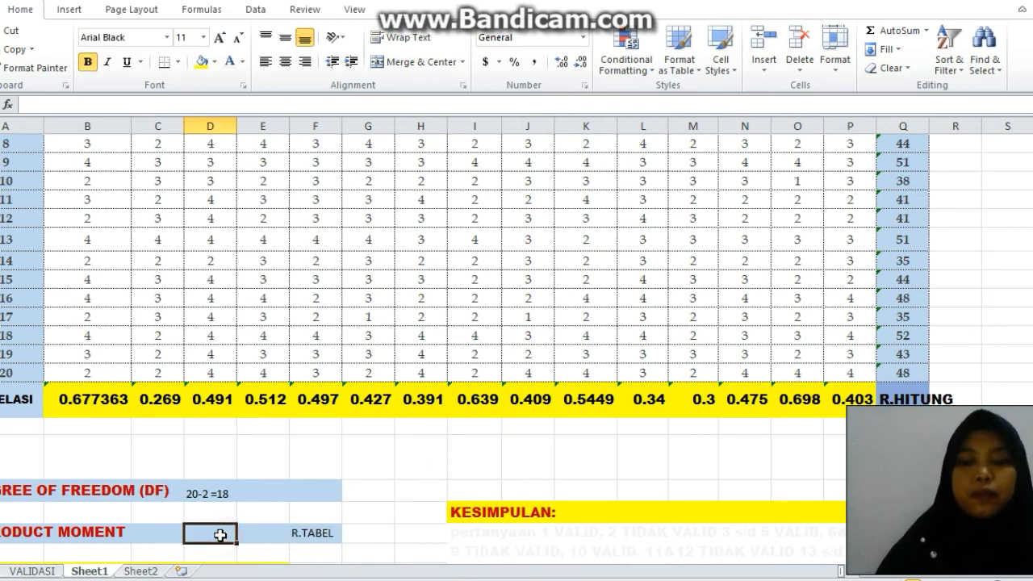
text(')
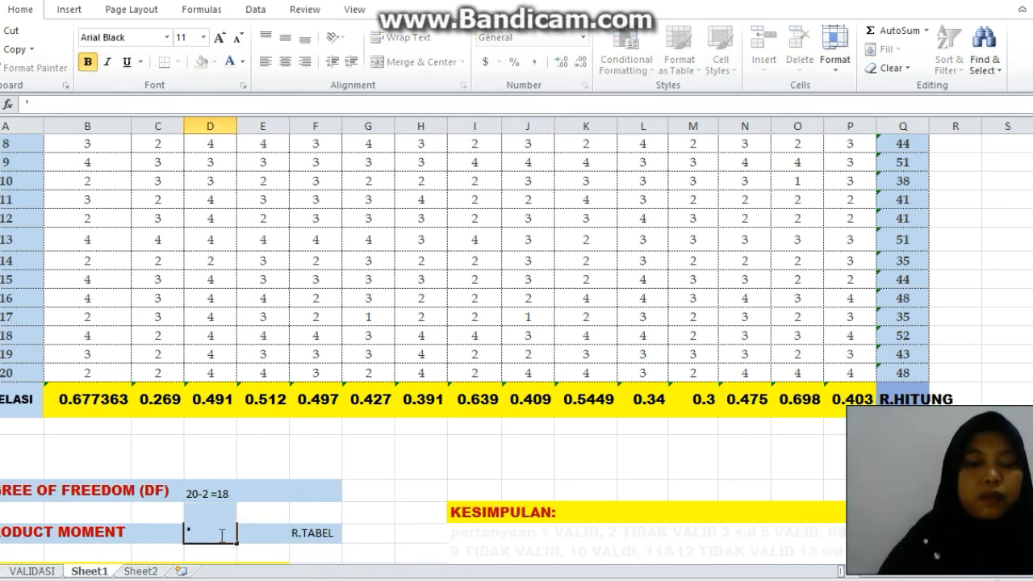
key(ctrl+v)
Make the degree of freedom entry bold.
click(188, 490)
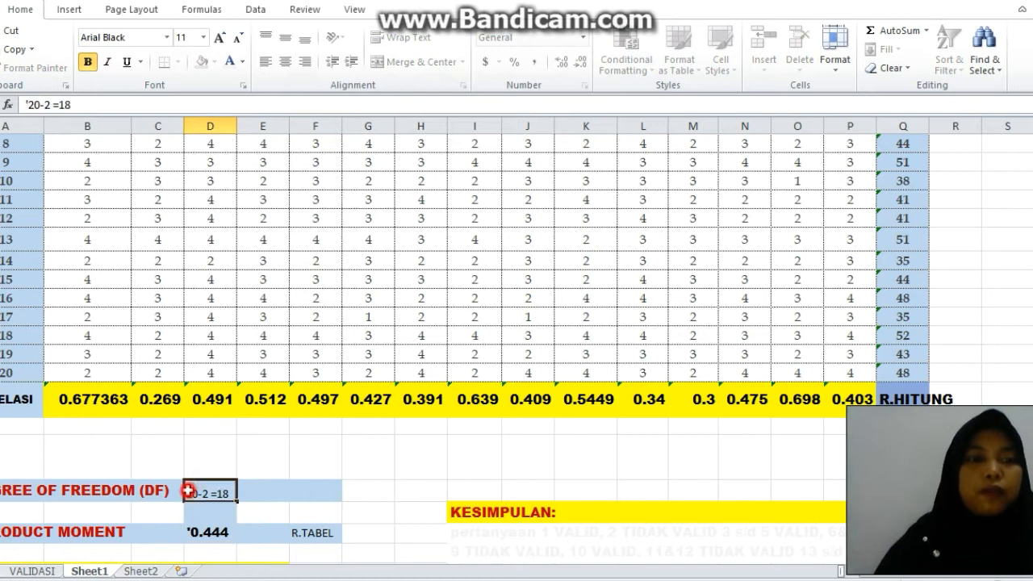
click(86, 61)
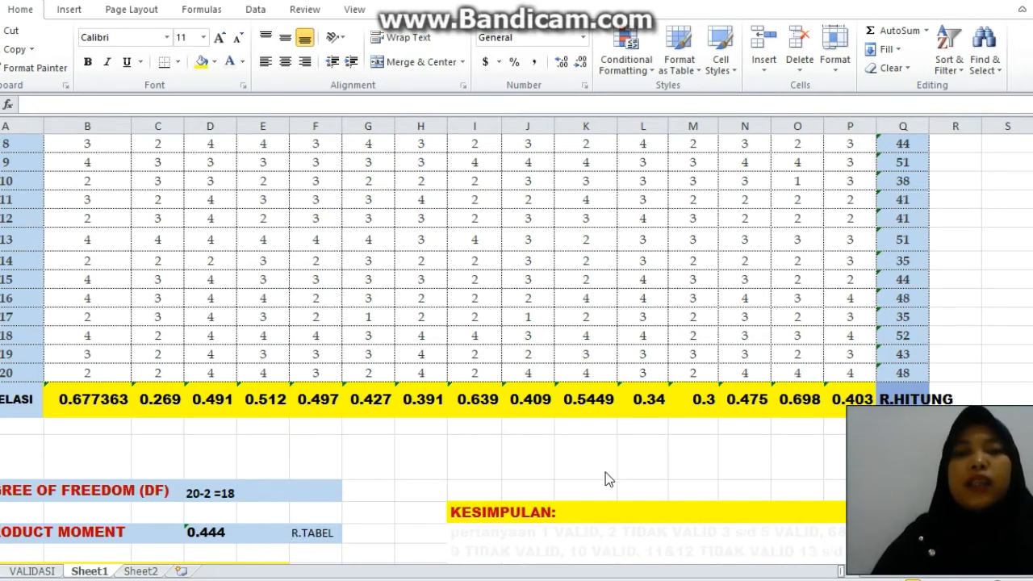
click(421, 457)
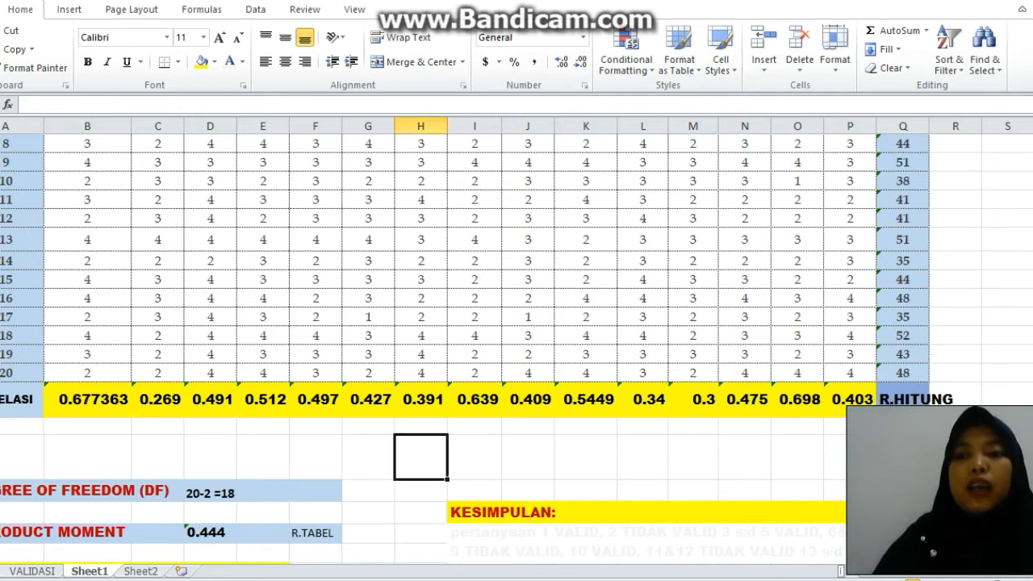
Set the font colour of the two hidden conclusion lines under KESIMPULAN, across columns I to P, to Automatic.
scroll(517, 347, down, 3)
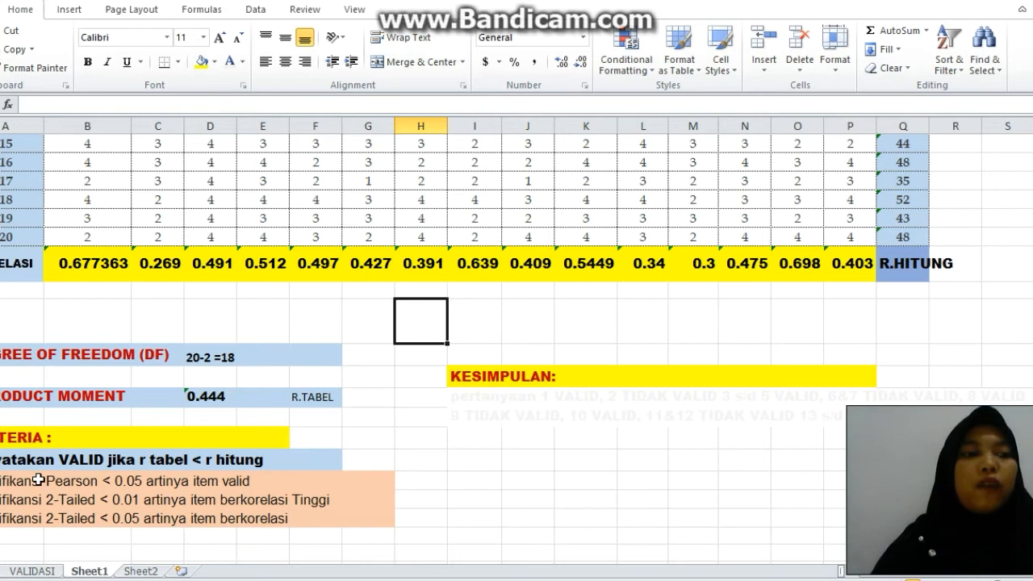
click(201, 396)
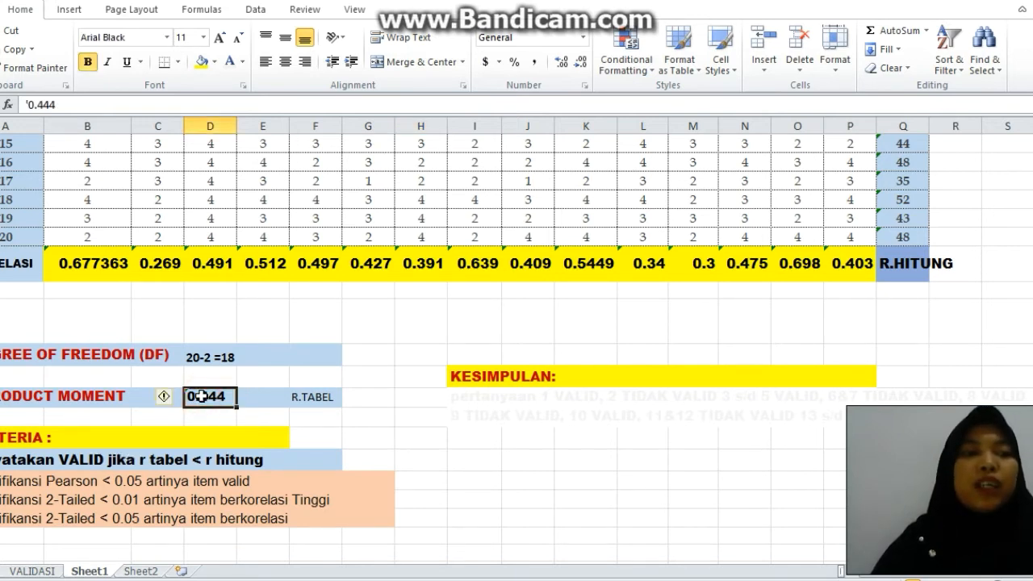
click(919, 267)
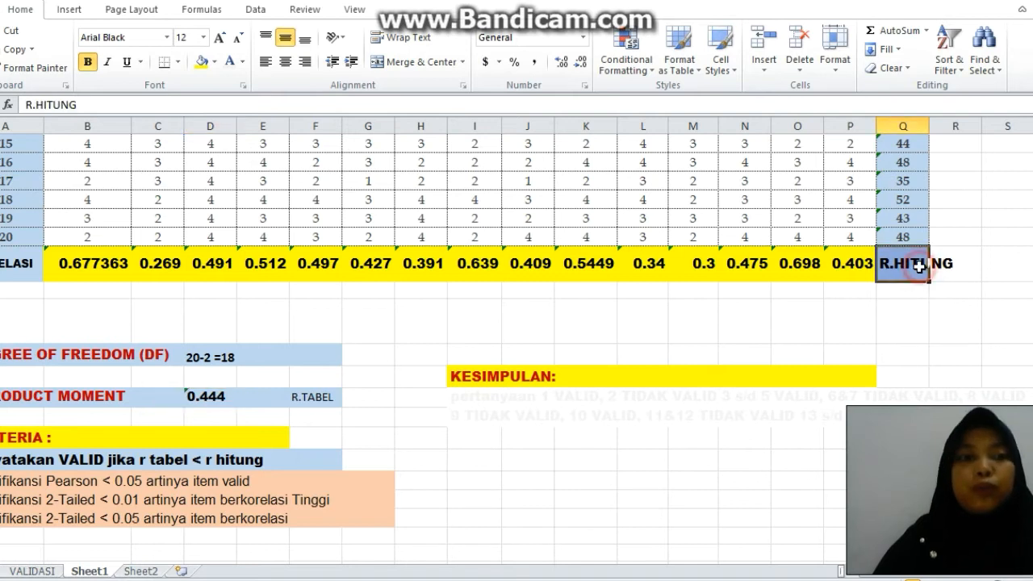
click(473, 399)
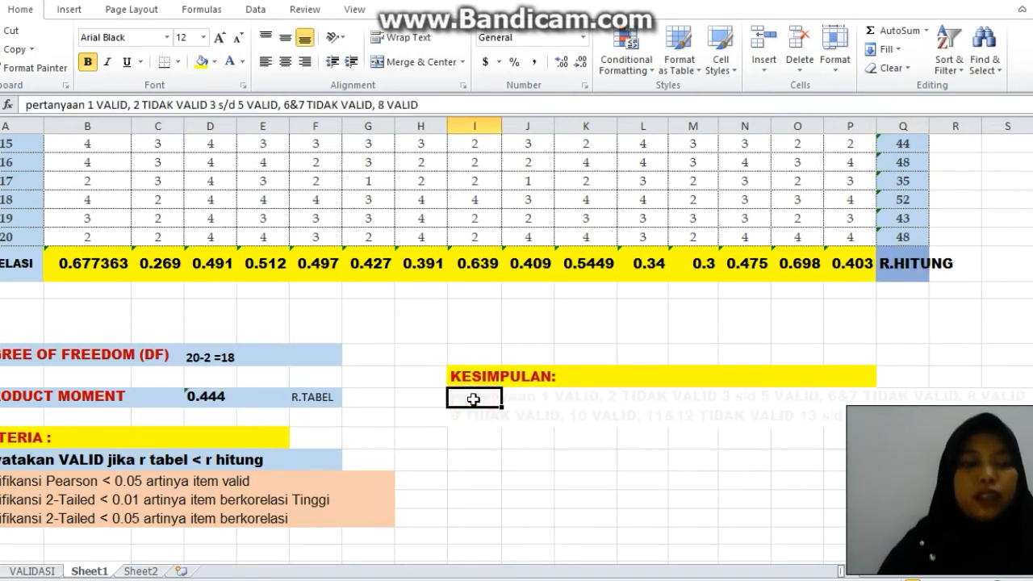
key(shift+Right)
key(shift+Right)
key(shift+Right)
key(shift+Right)
key(shift+Right)
key(shift+Right)
key(shift+Right)
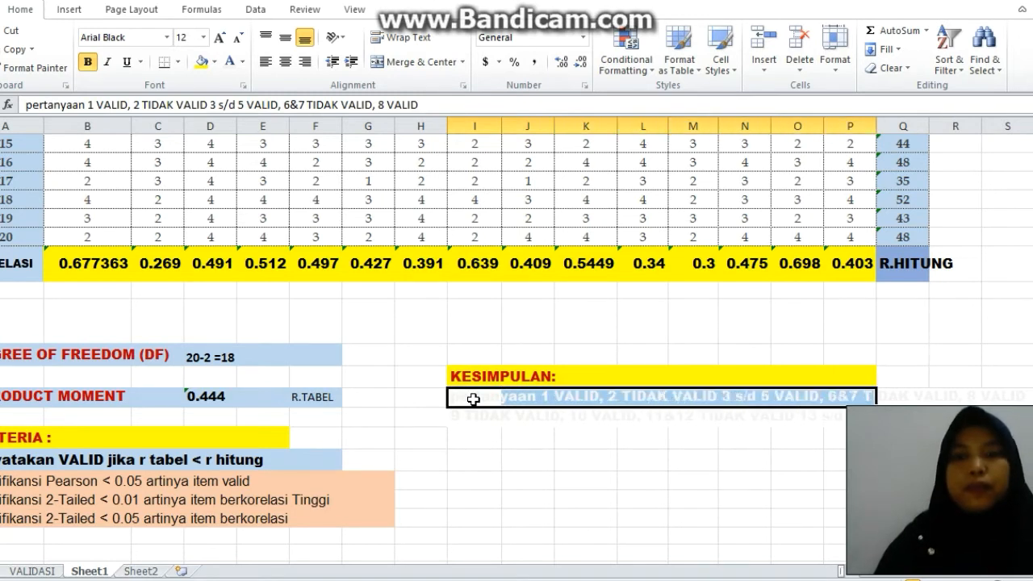
key(shift+Down)
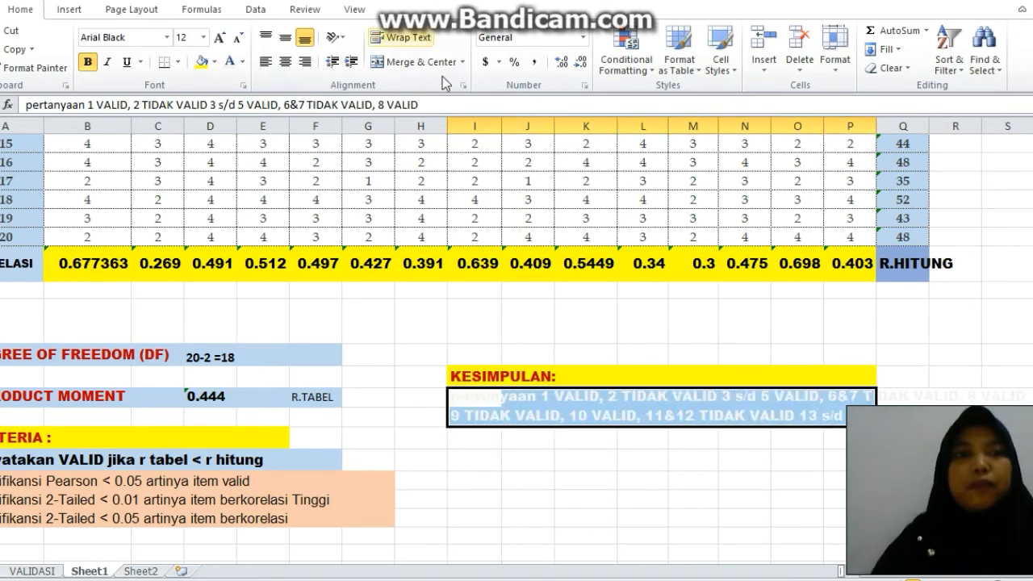
click(241, 62)
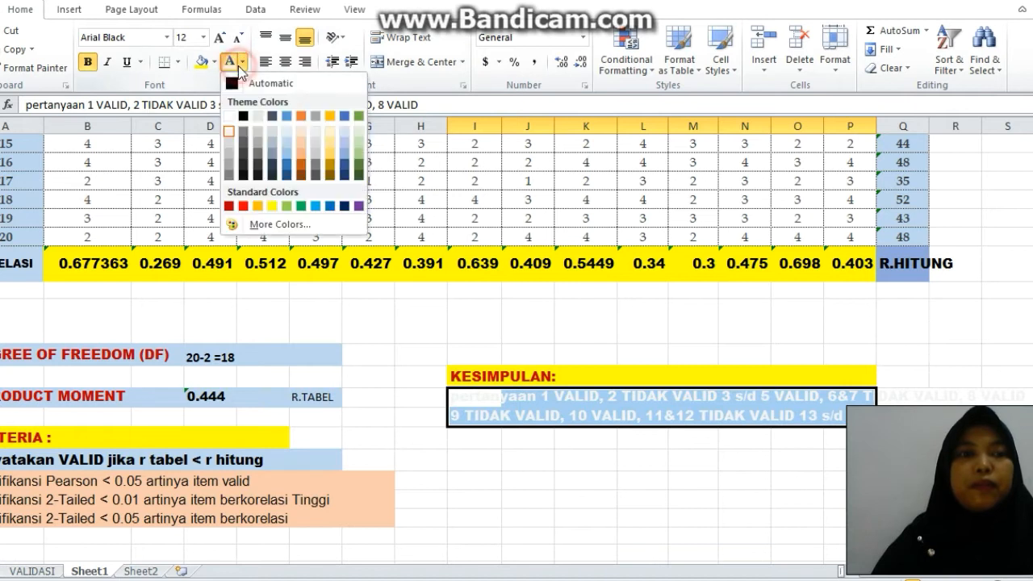
click(242, 83)
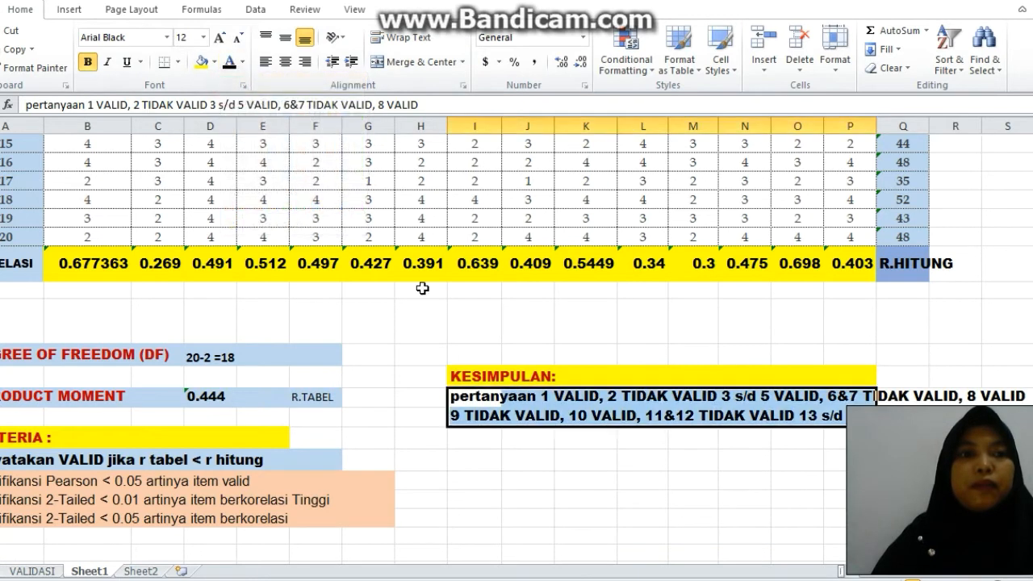
click(472, 420)
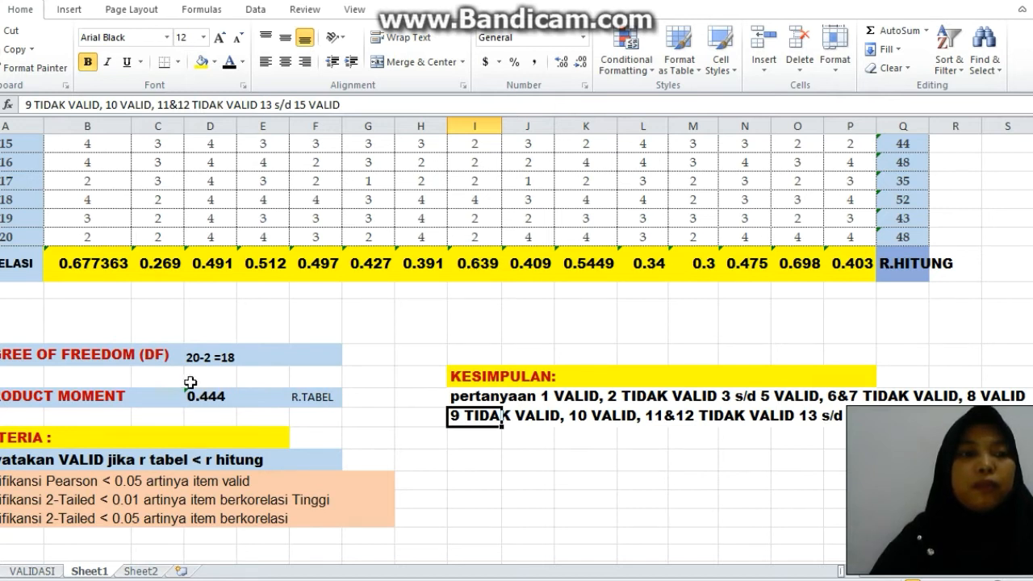
Fill the item 1 cell in the correlation row with a light blue theme colour to mark it valid.
click(90, 262)
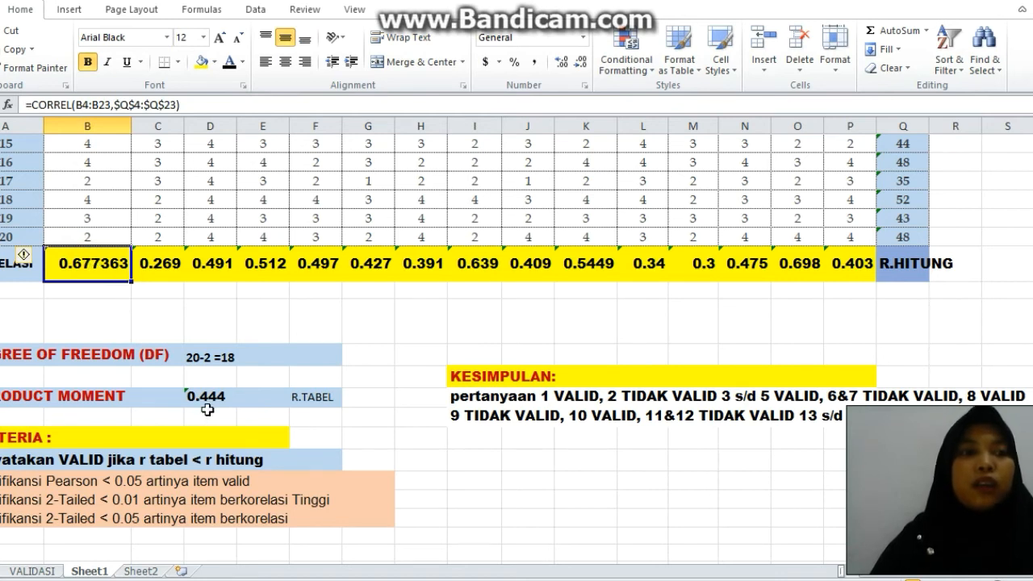
click(243, 63)
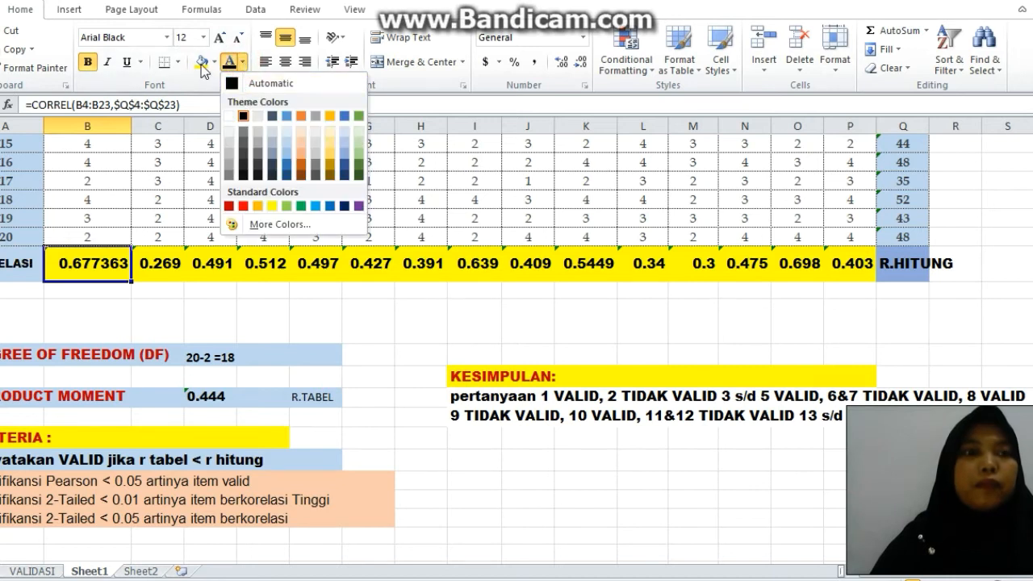
click(215, 62)
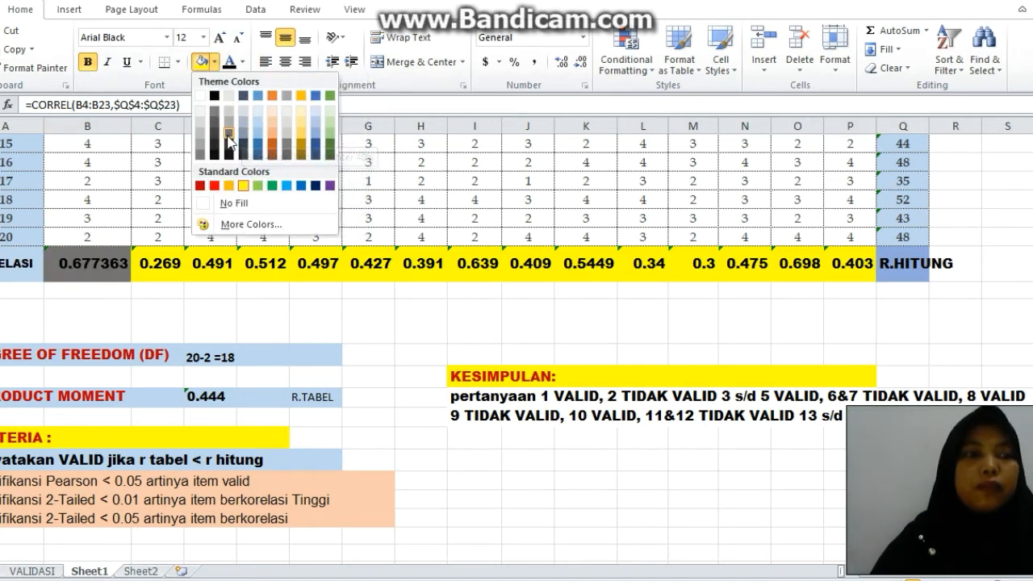
click(322, 116)
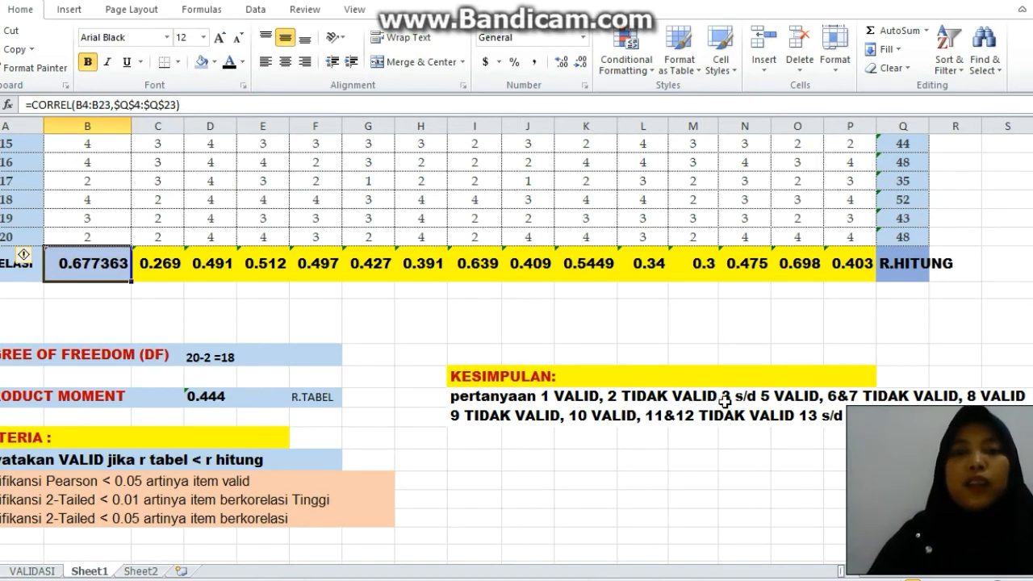
Apply the same light blue fill to the correlation values of items 3 to 5, columns D to F.
click(223, 273)
key(shift+Right)
key(shift+Right)
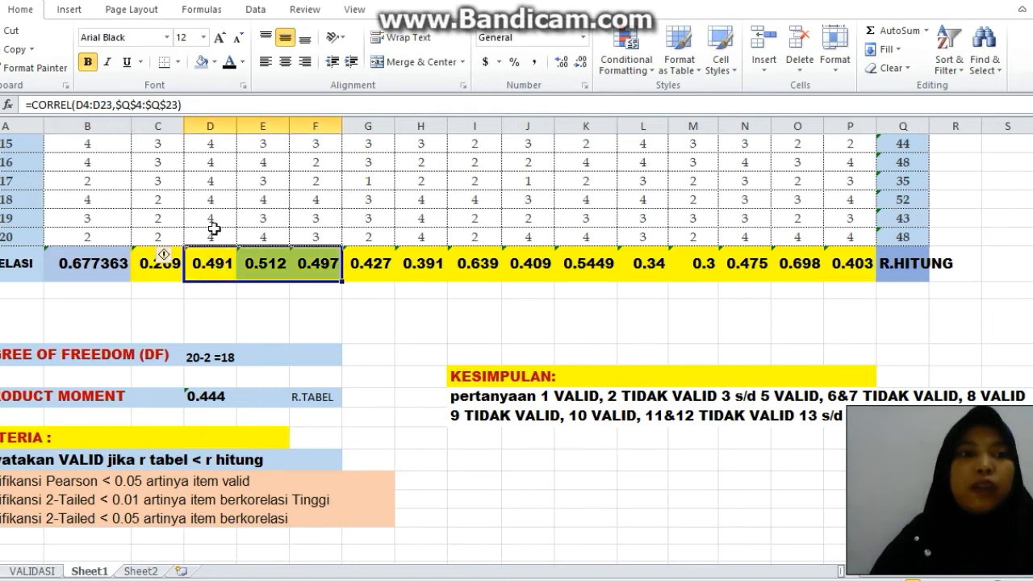
click(202, 61)
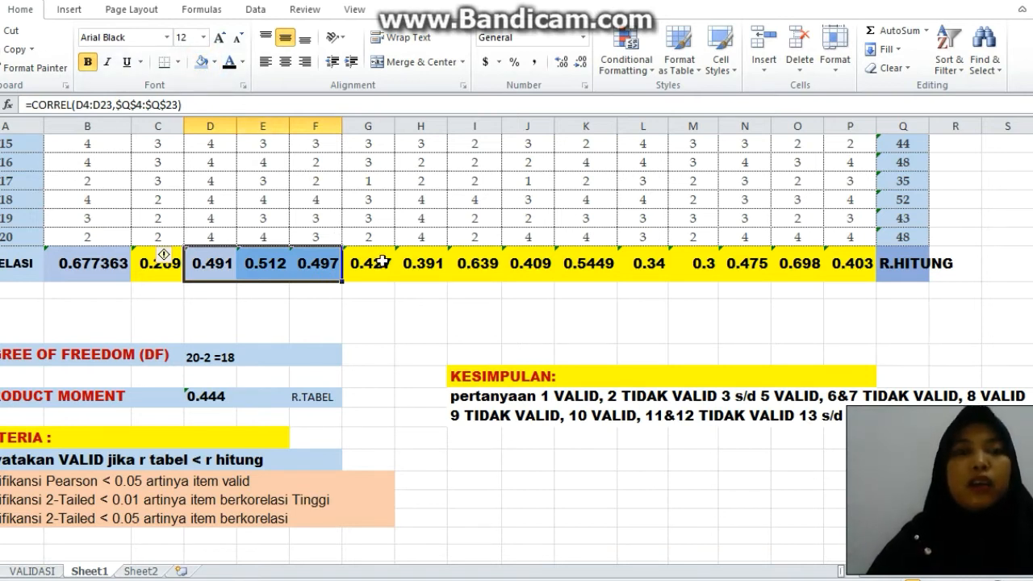
Mark the correlation values of items 8 and 10, columns I and K, with the same light blue fill.
click(475, 264)
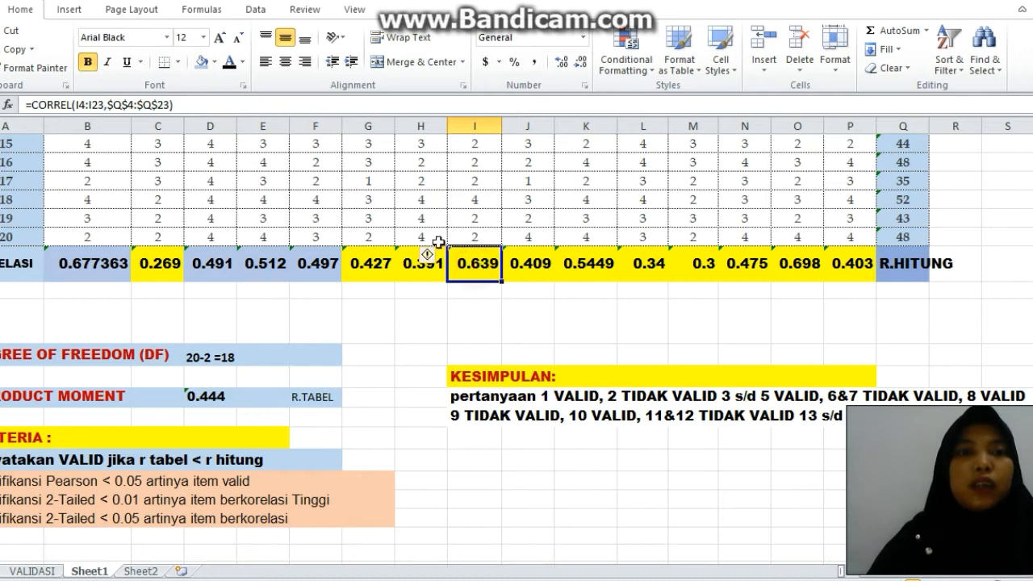
click(202, 62)
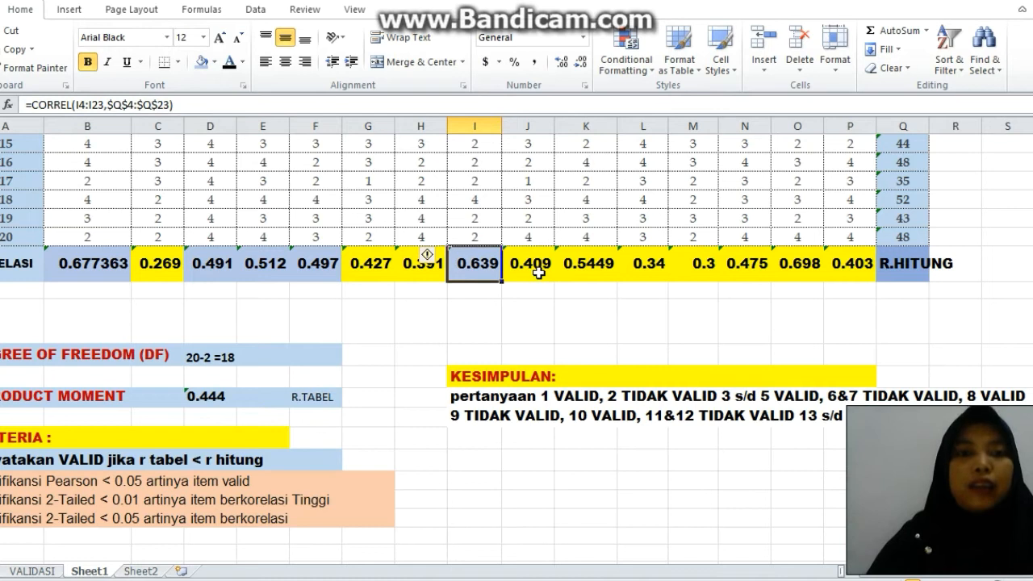
click(581, 271)
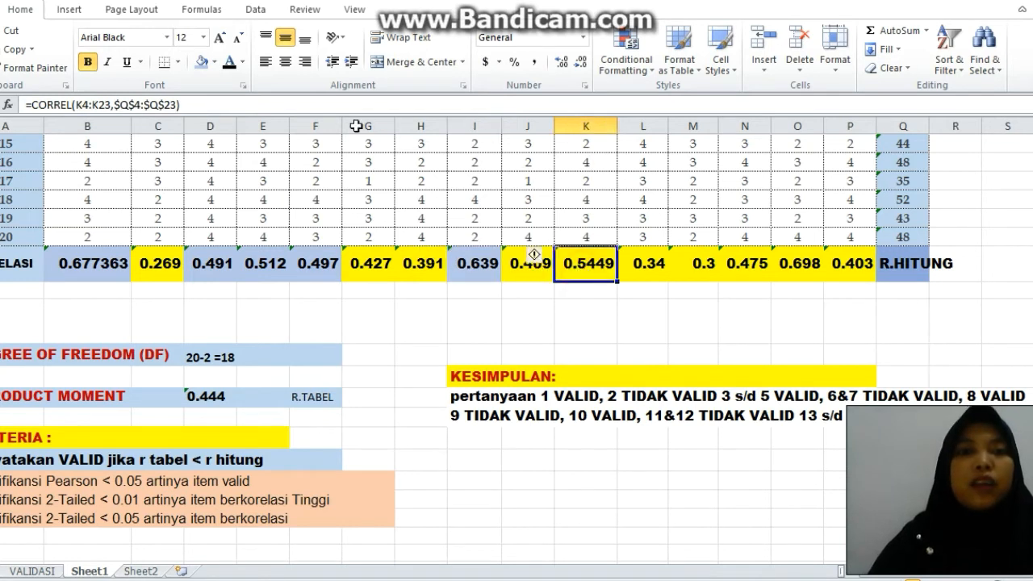
click(201, 64)
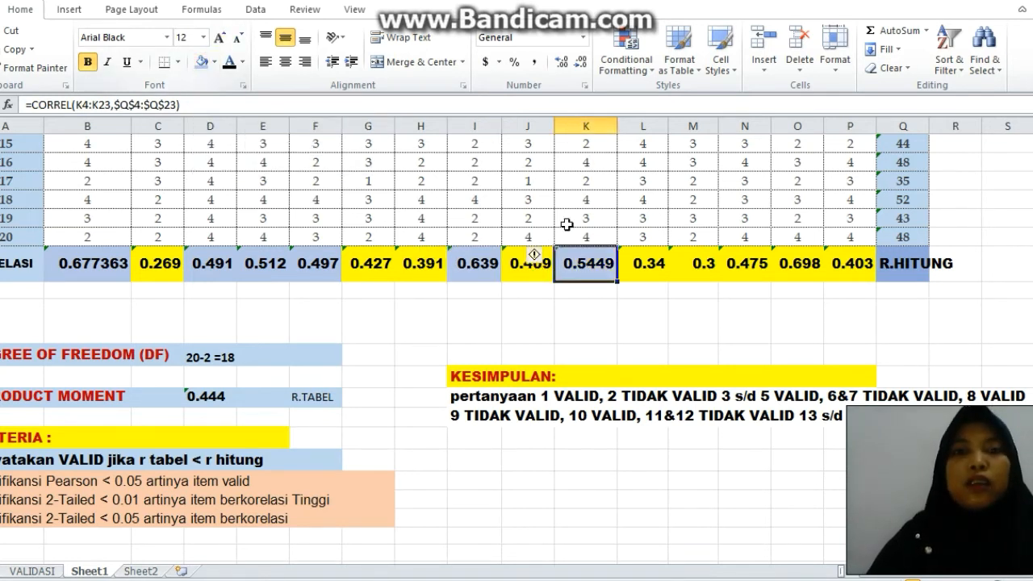
Fill the correlation values of items 13 to 15, columns N to P, with the same light blue.
click(749, 264)
key(shift+Right)
key(shift+Right)
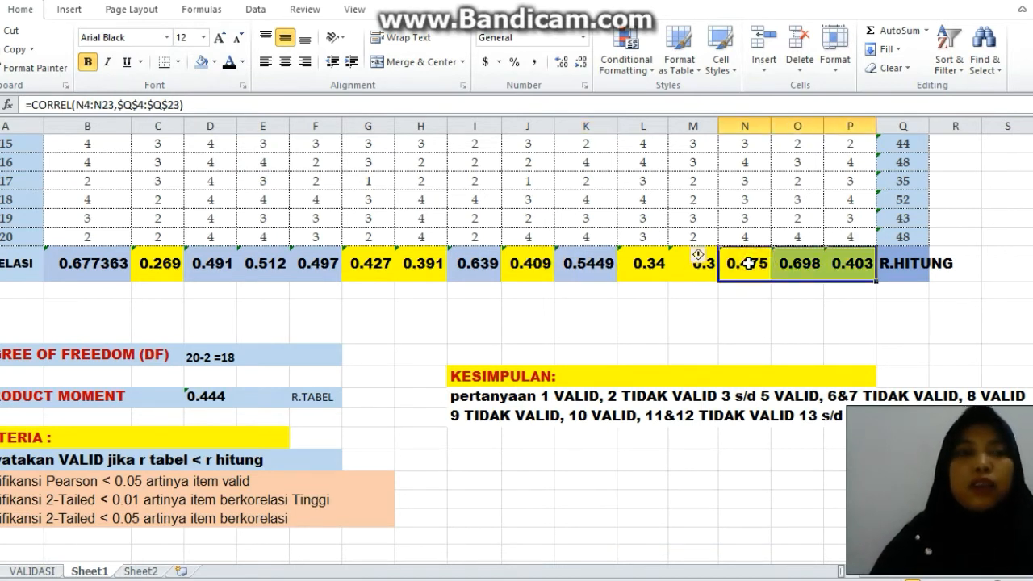
click(202, 63)
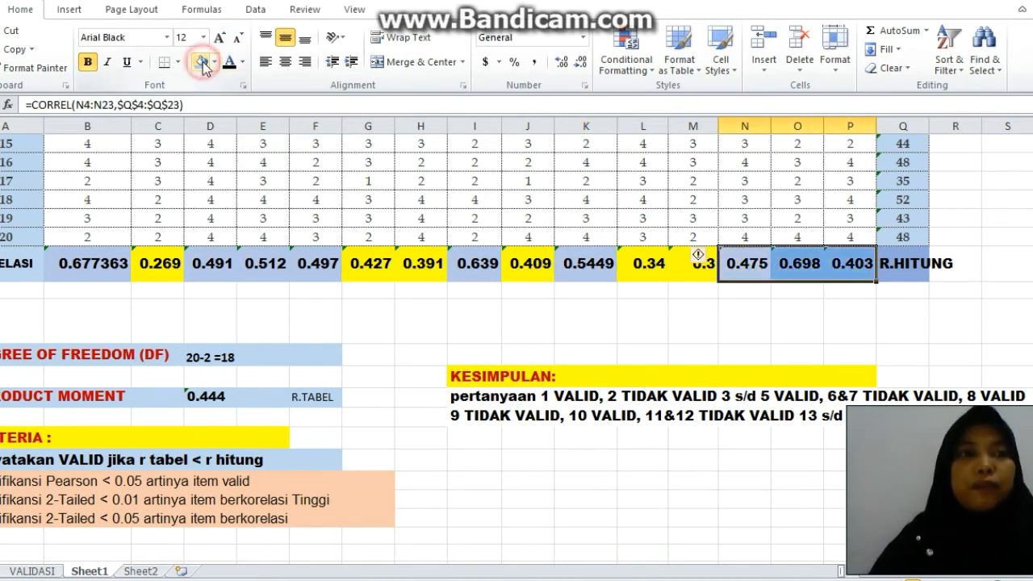
click(1030, 185)
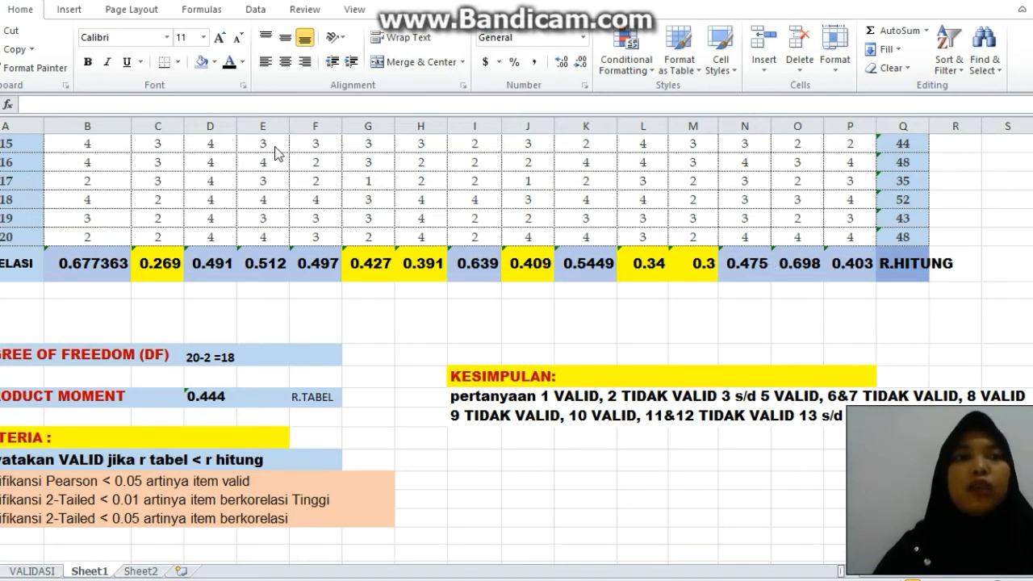
Run the Data Analysis Correlation tool on $B$4:$Q$23, grouped by columns, with the output on a new worksheet.
click(260, 14)
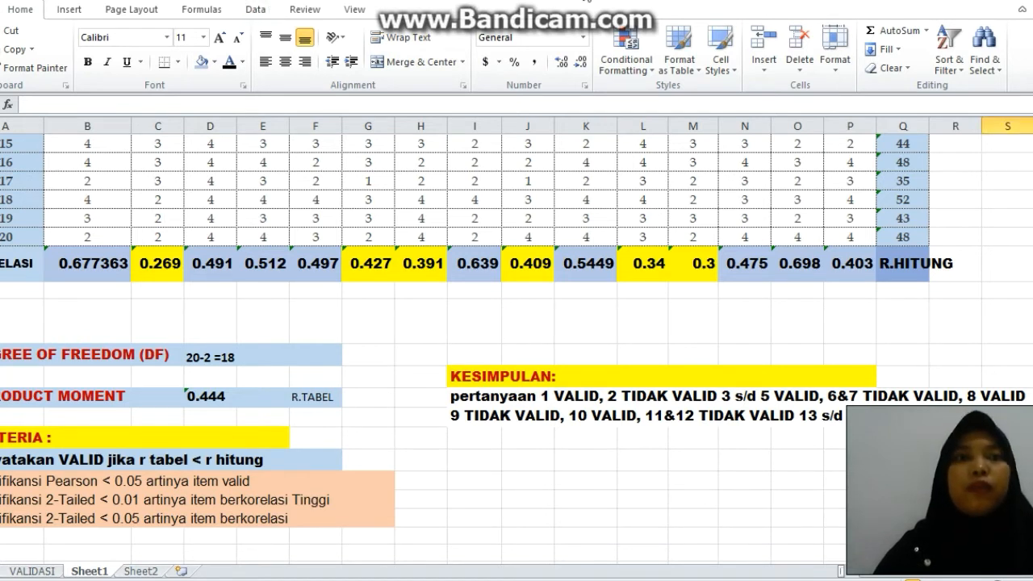
click(260, 14)
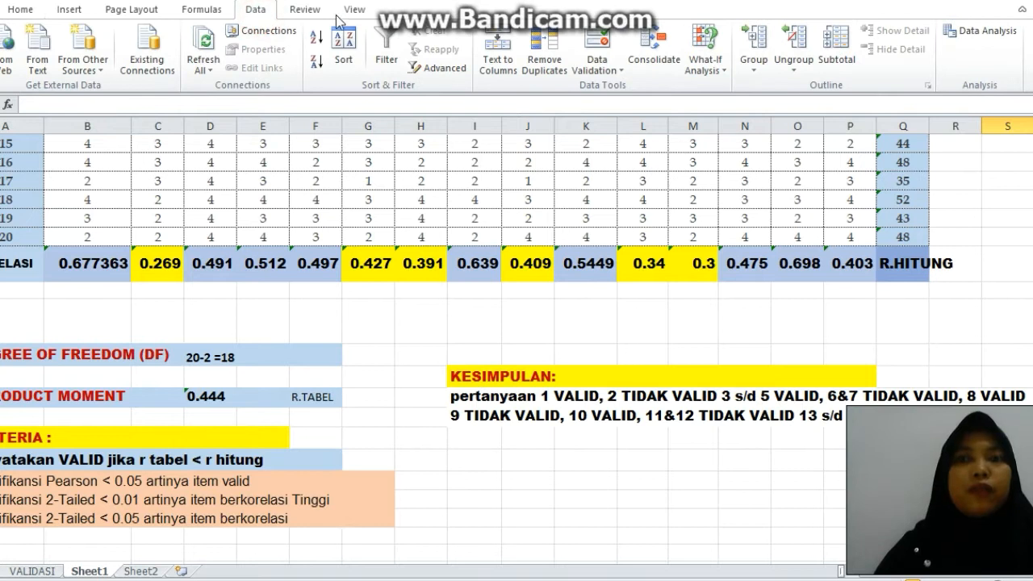
click(976, 33)
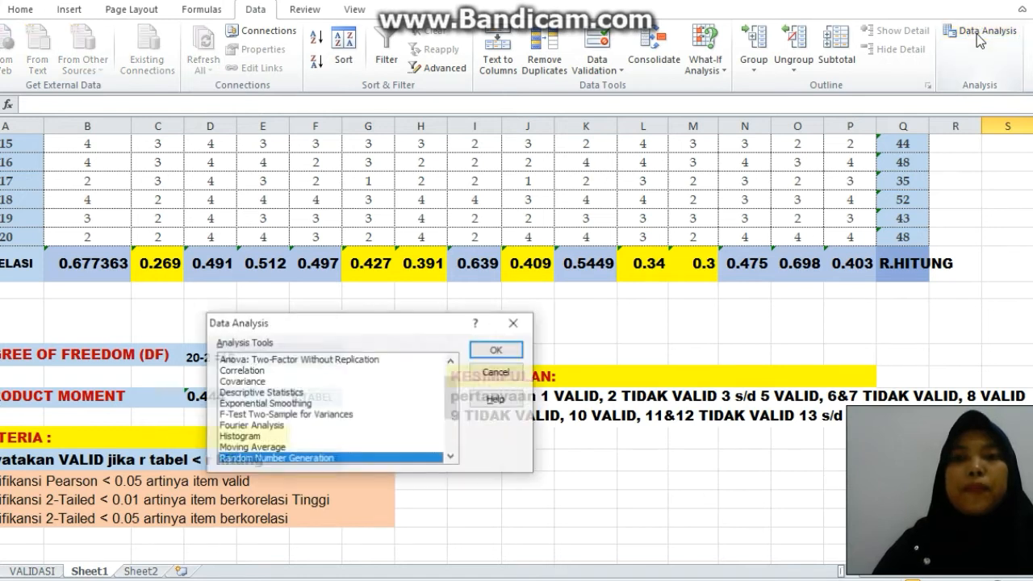
double_click(241, 370)
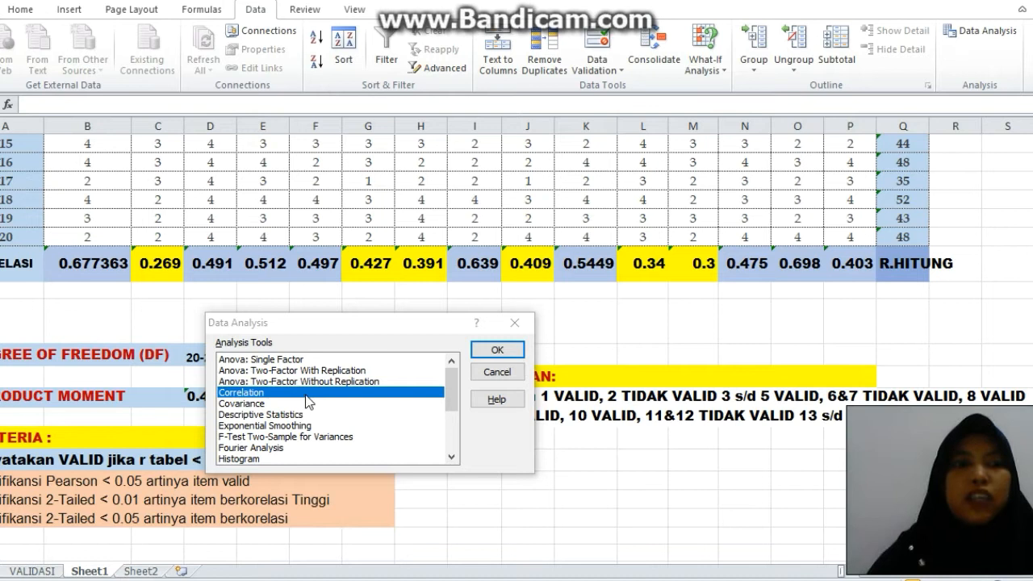
click(506, 344)
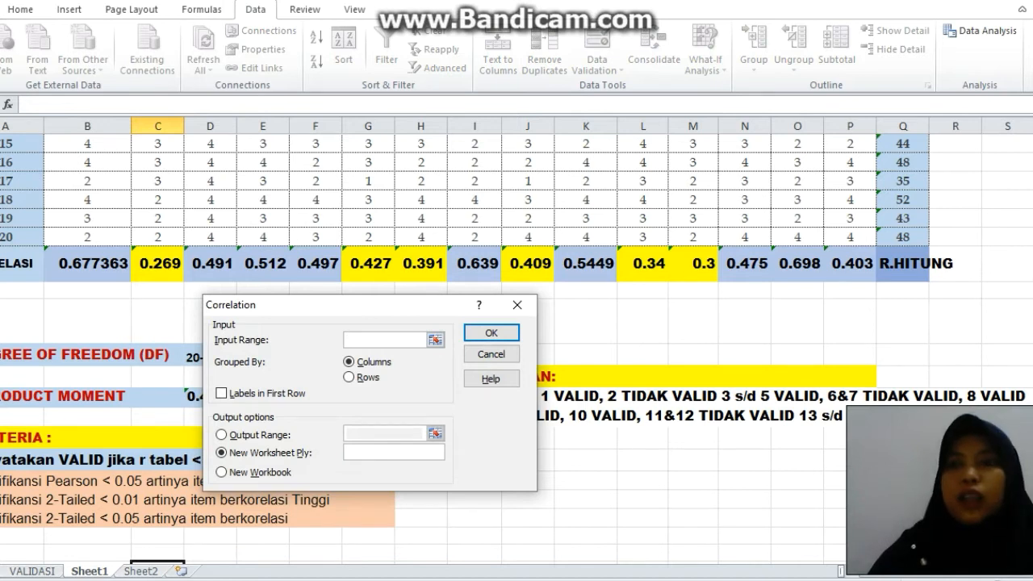
scroll(516, 351, up, 5)
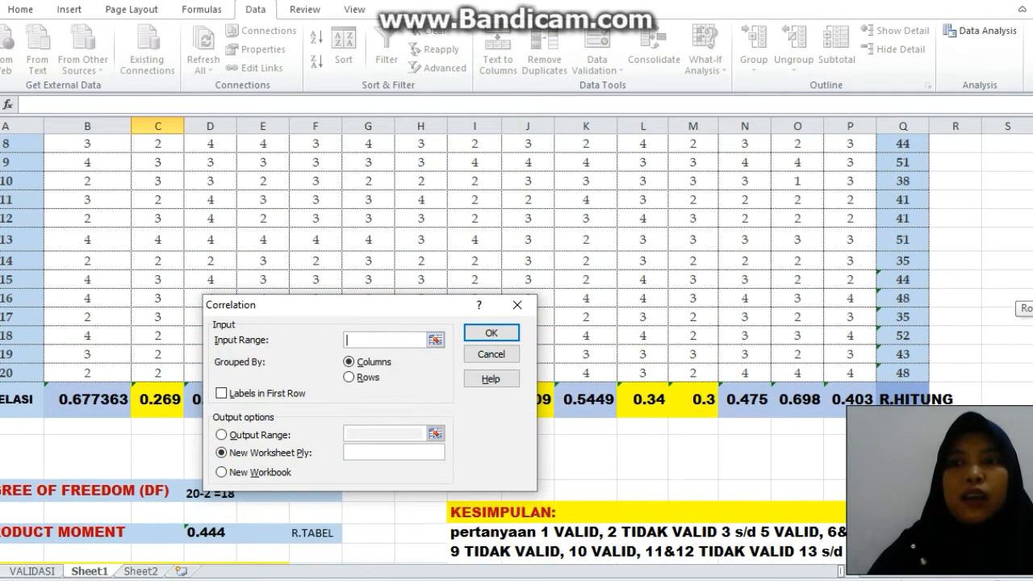
scroll(516, 347, up, 1)
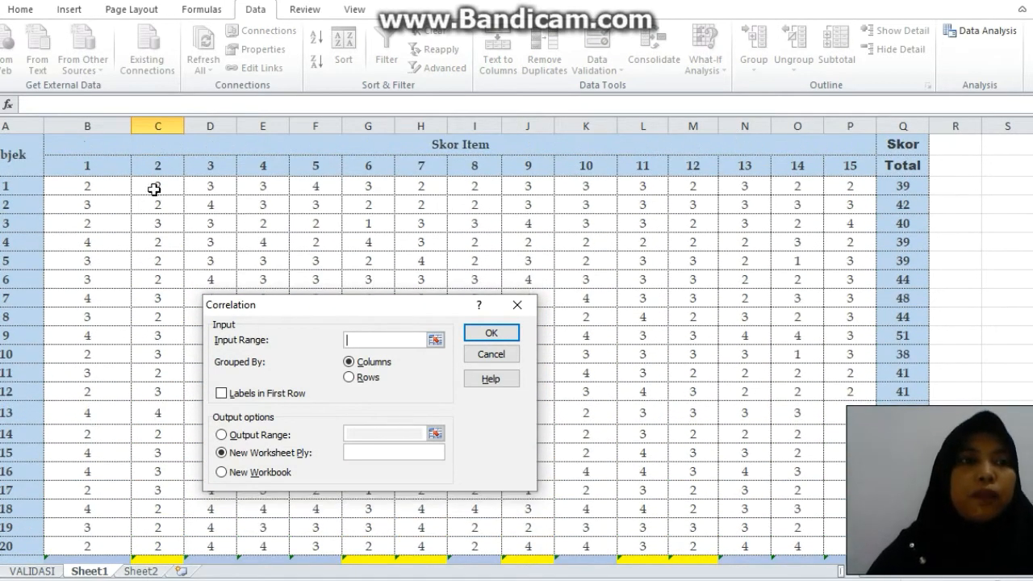
drag(114, 187, 902, 550)
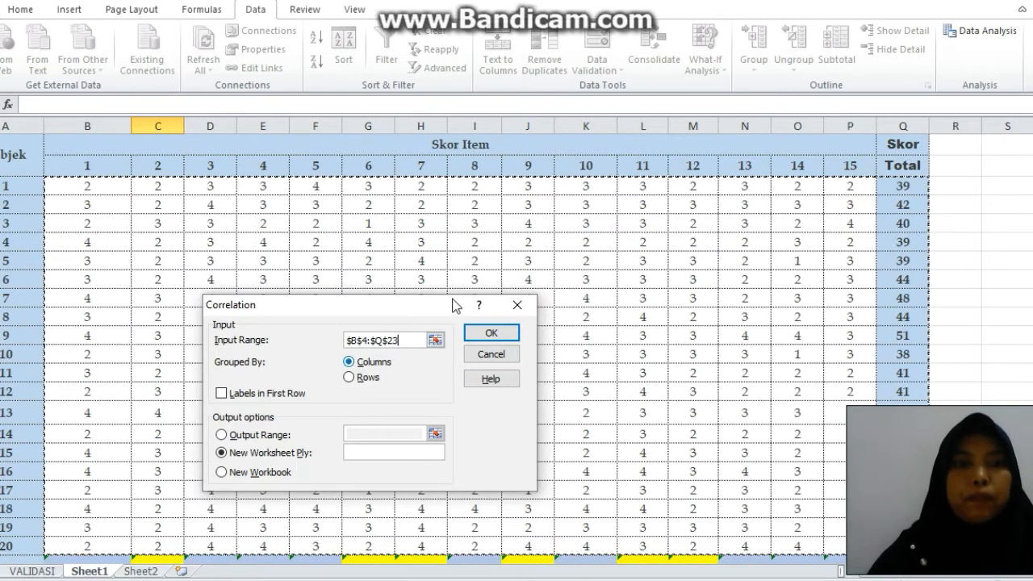
click(482, 333)
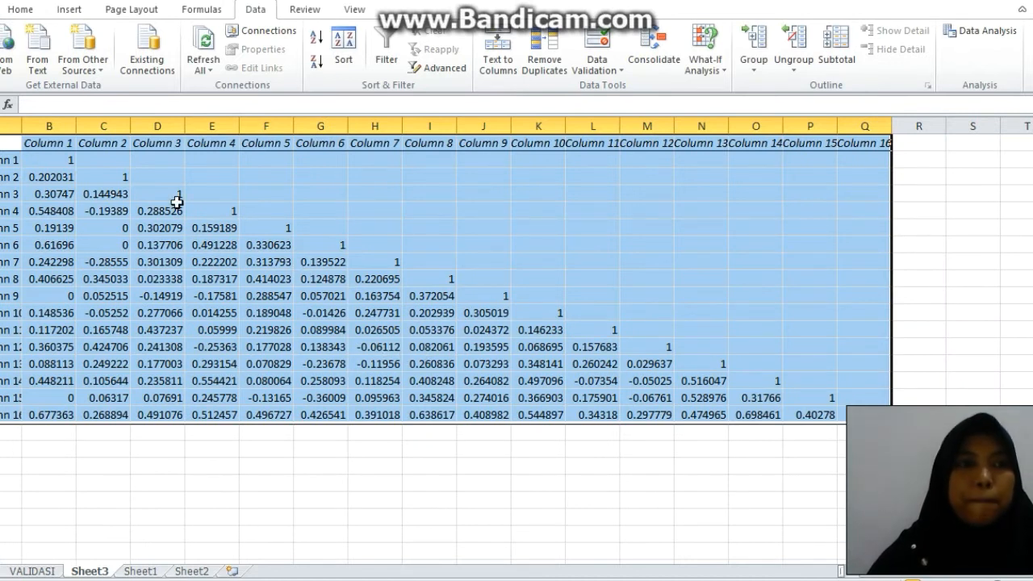
Copy the Column 16 row of the correlation matrix, from column A through column Q.
click(496, 278)
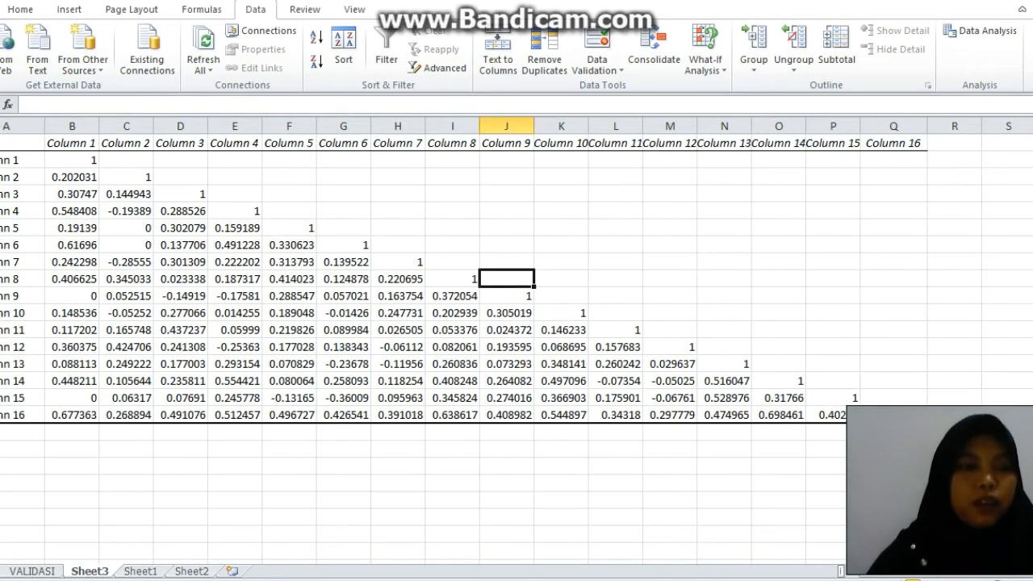
double_click(14, 415)
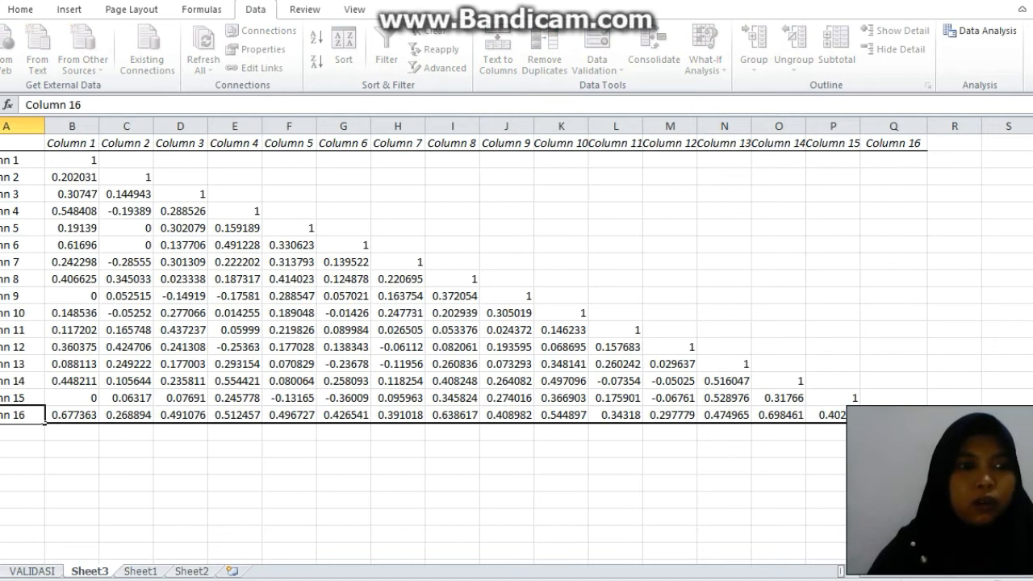
click(12, 469)
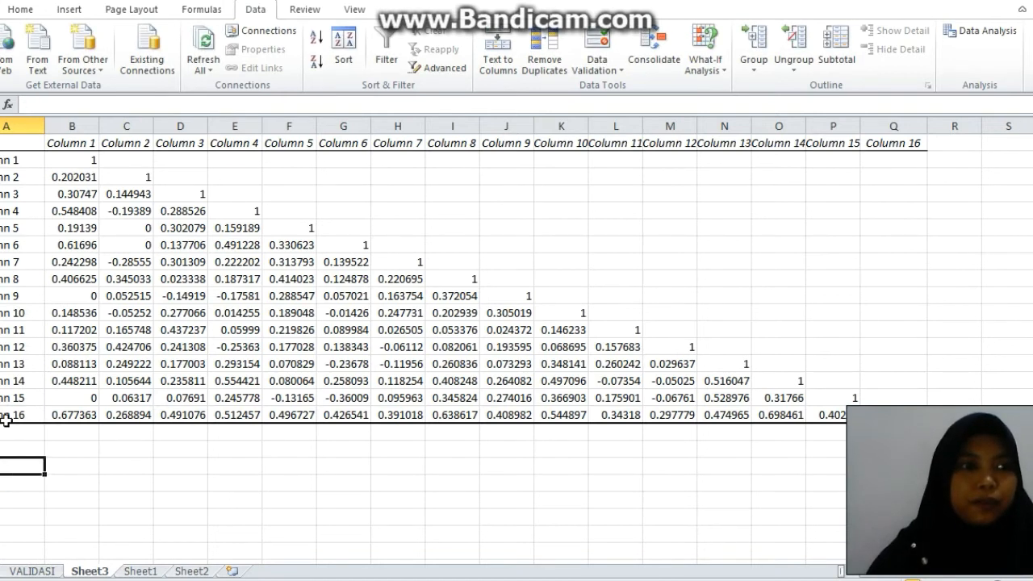
click(7, 417)
key(shift+Right)
key(shift+Right)
key(shift+Right)
key(shift+Right)
key(shift+Right)
key(shift+Right)
key(shift+Right)
key(shift+Right)
key(shift+Right)
key(shift+Right)
key(shift+Right)
key(shift+Right)
key(shift+Right)
key(shift+Right)
key(shift+Right)
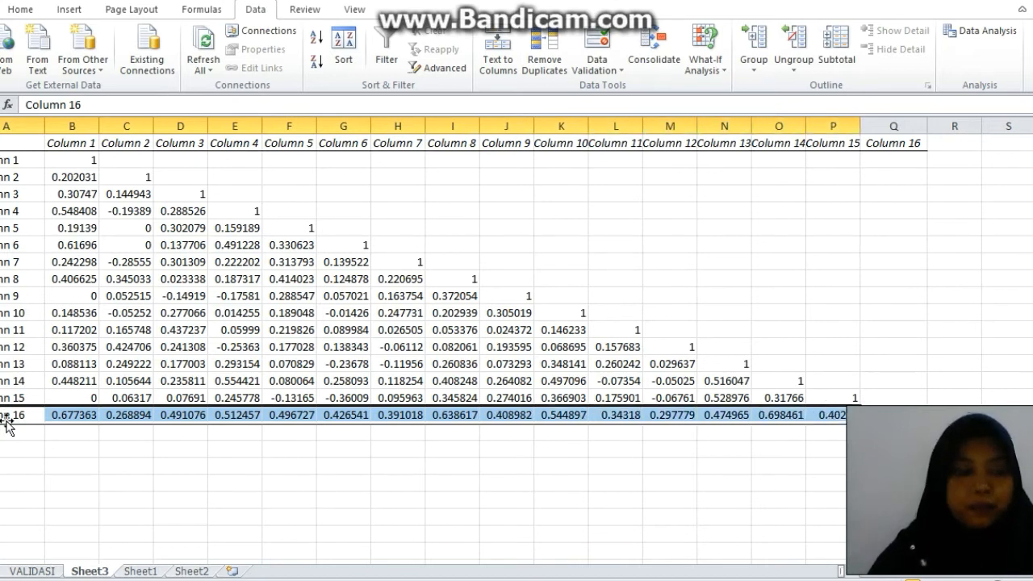
key(shift+Right)
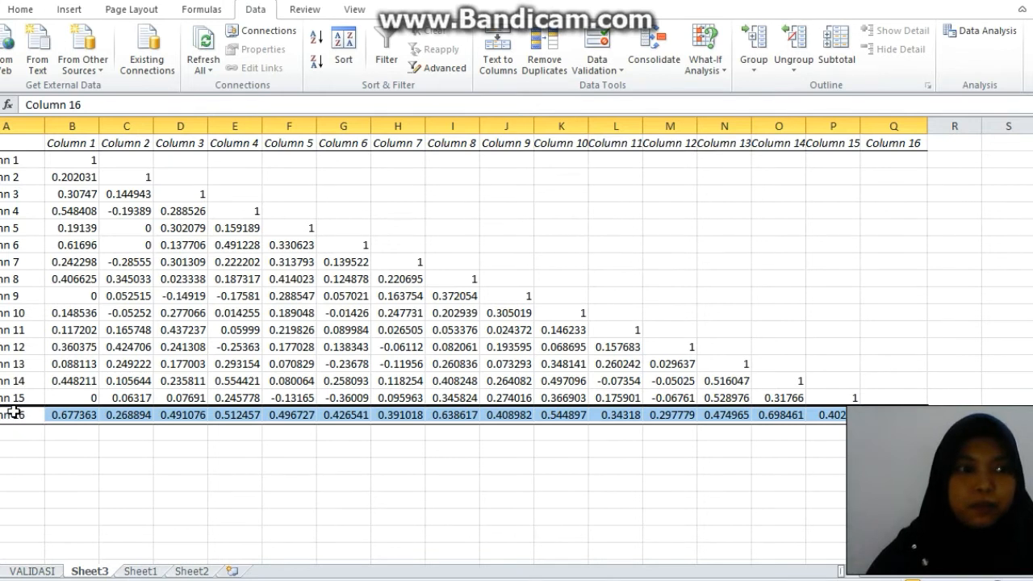
right_click(13, 414)
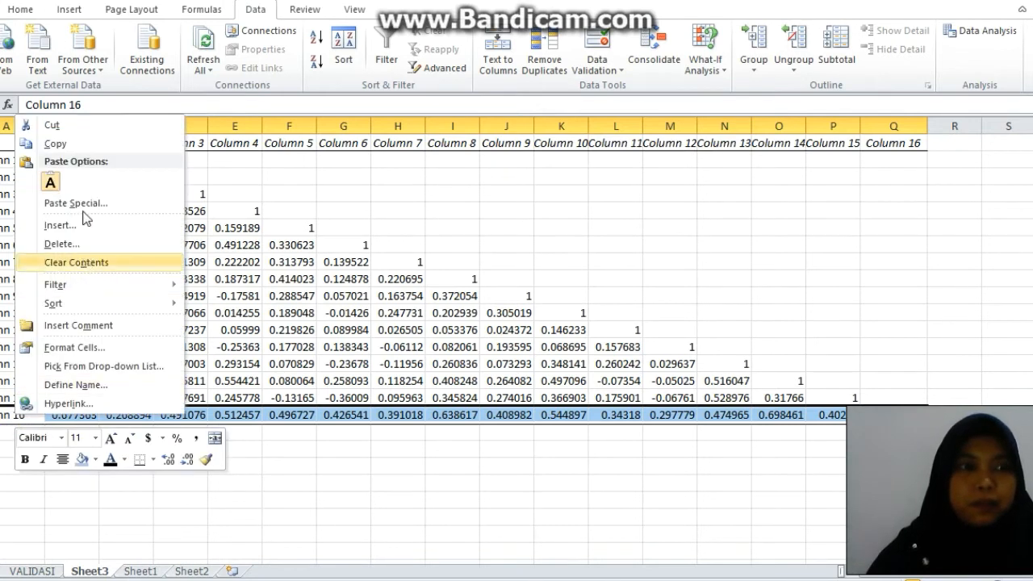
click(95, 144)
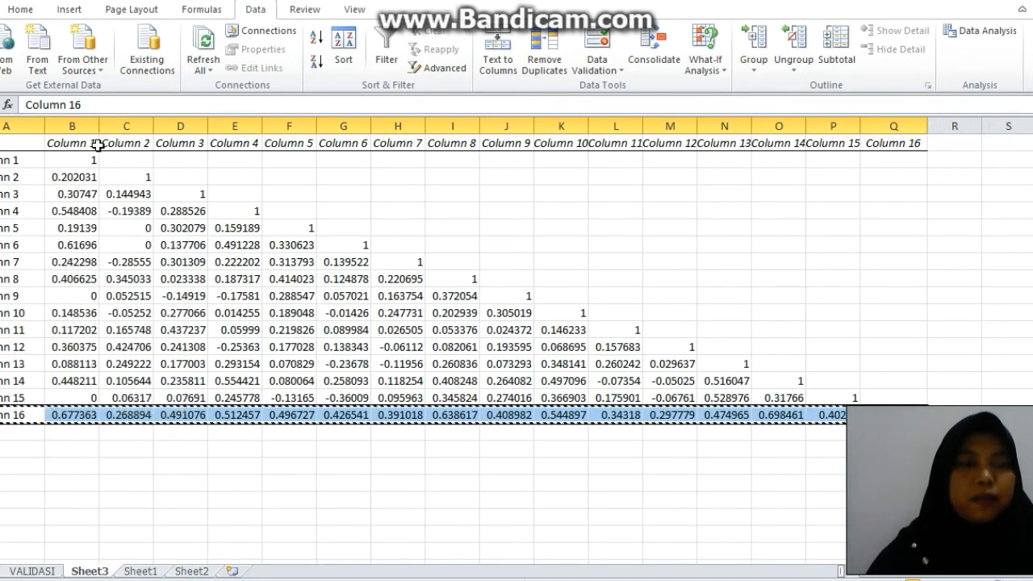
Paste the copied Column 16 row into Sheet1, starting in column A just above the degree of freedom row.
click(140, 570)
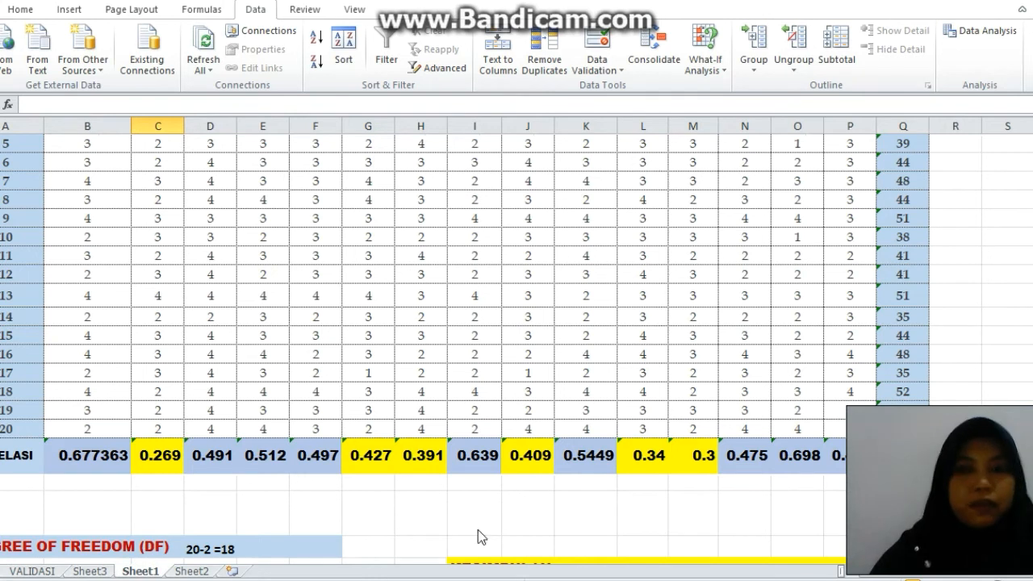
click(15, 517)
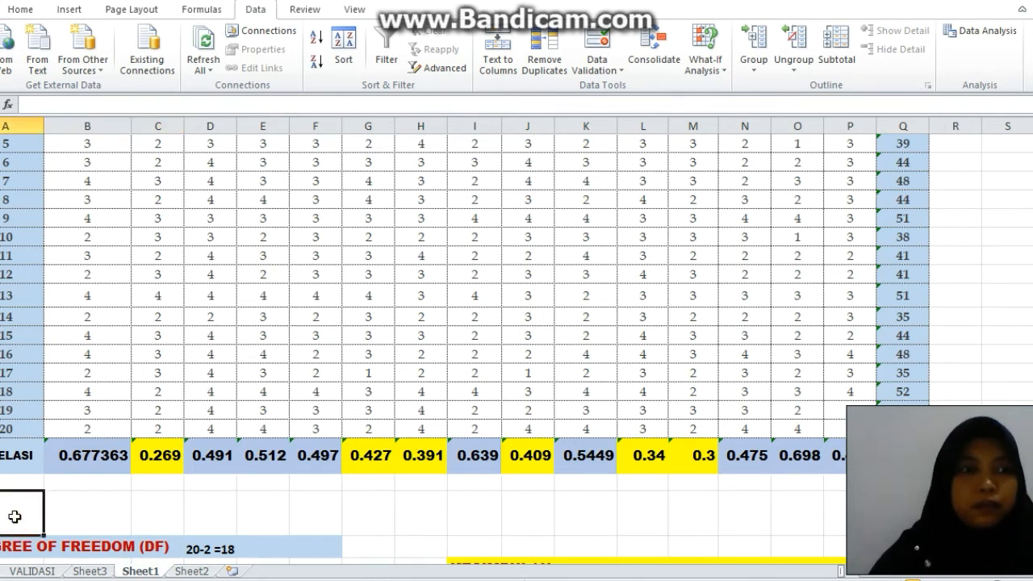
key(ctrl+v)
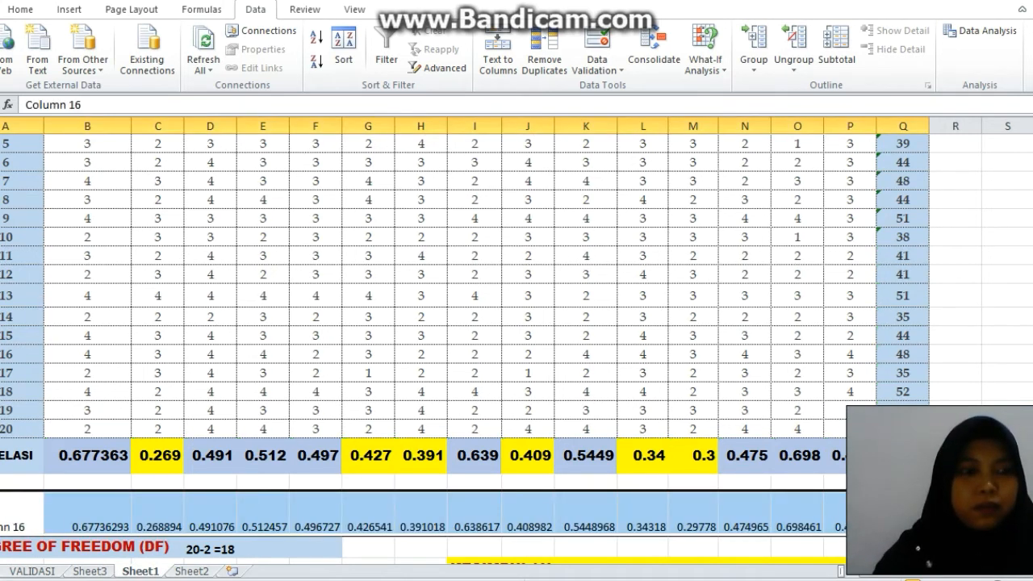
Try a smaller height for the pasted row, and undo both the resize and the paste.
drag(0, 536, 0, 515)
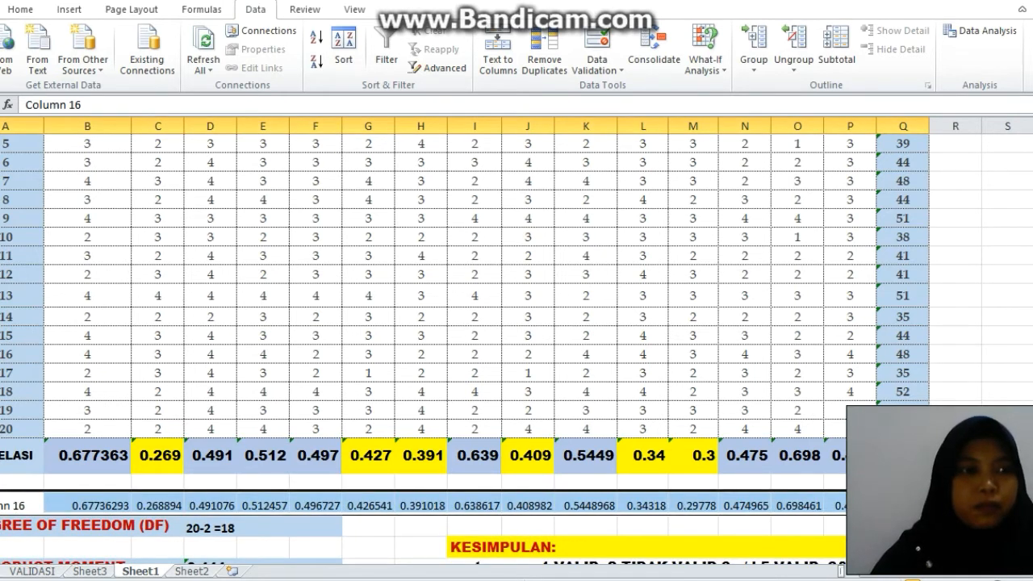
key(ctrl+z)
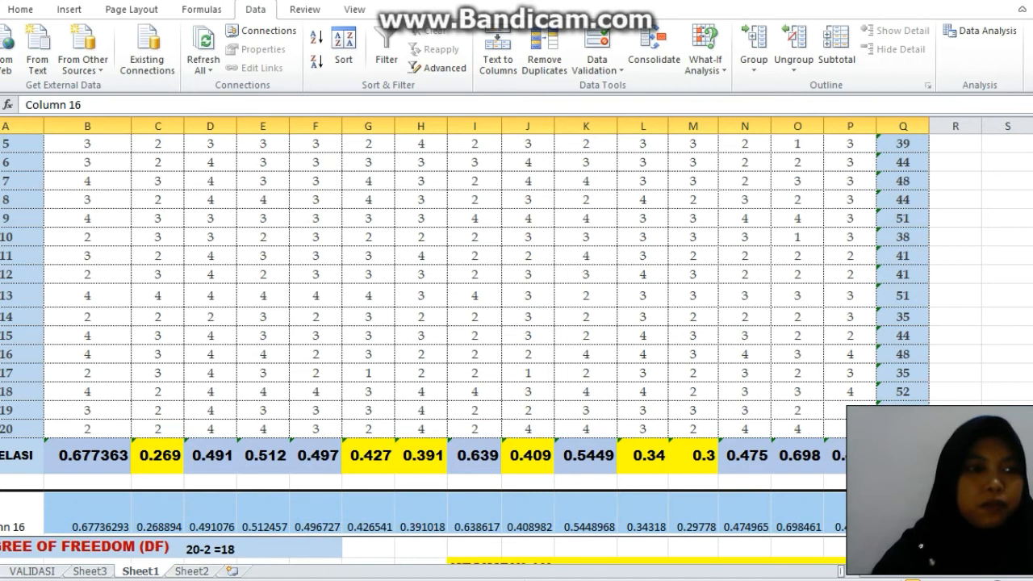
key(ctrl+z)
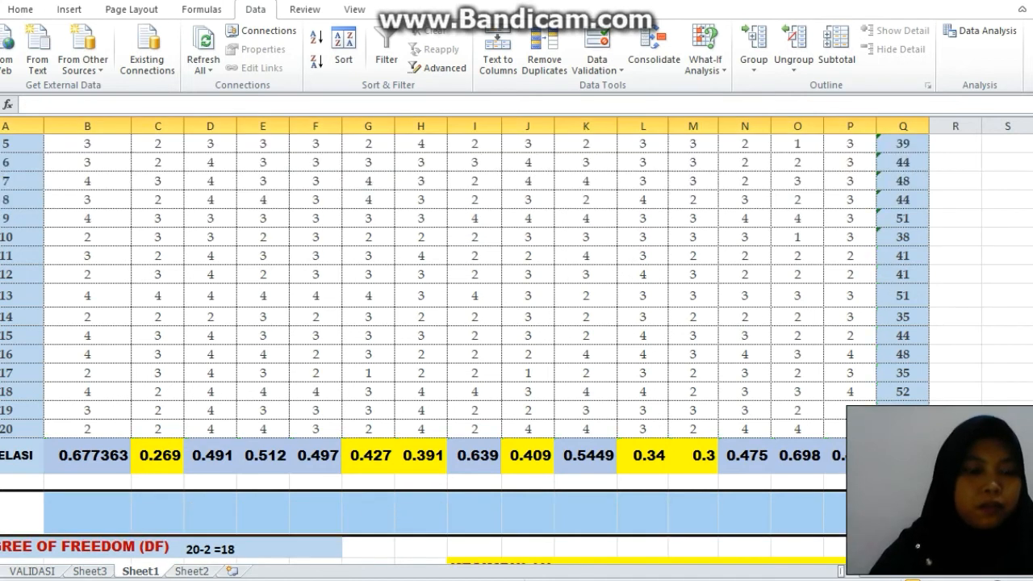
Paste the copied Column 16 row into Sheet1, starting in column A directly below the KORELASI row.
click(4, 483)
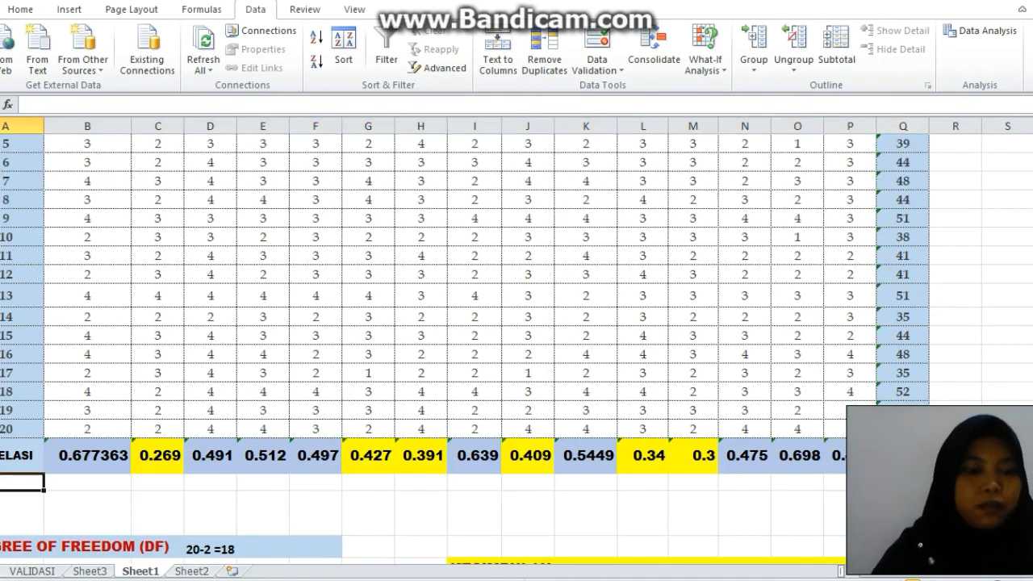
key(ctrl+v)
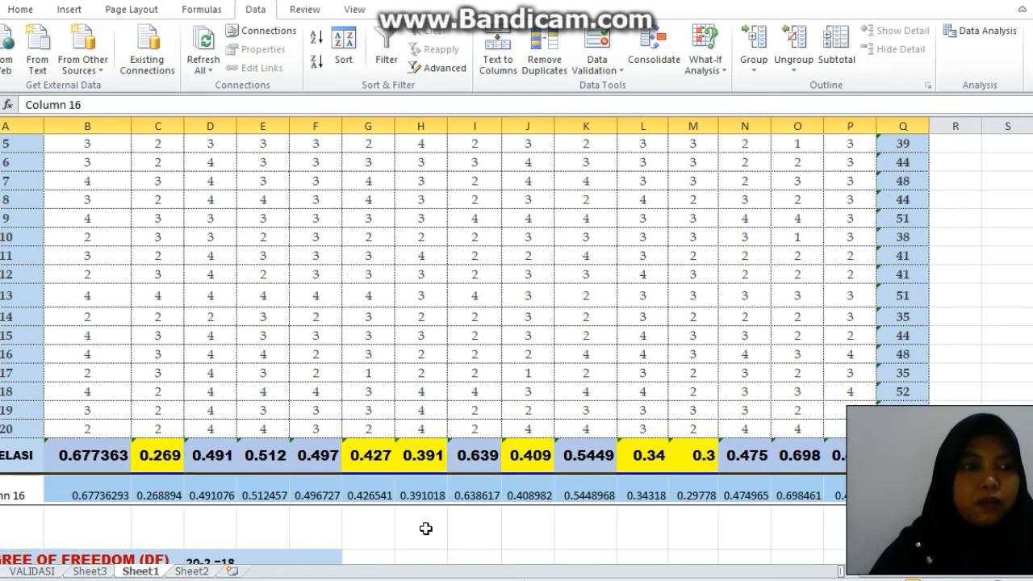
click(559, 514)
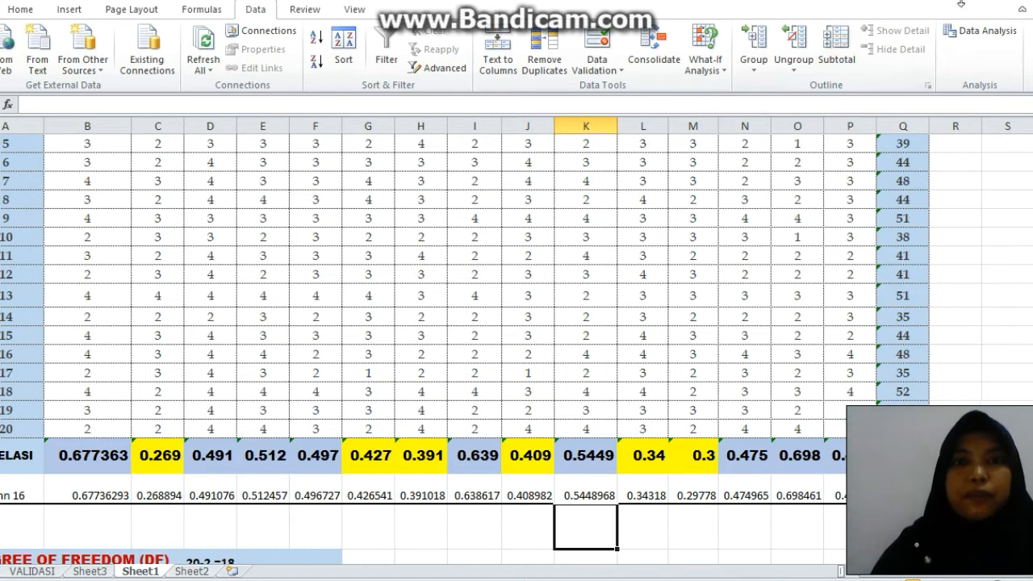
scroll(738, 339, down, 2)
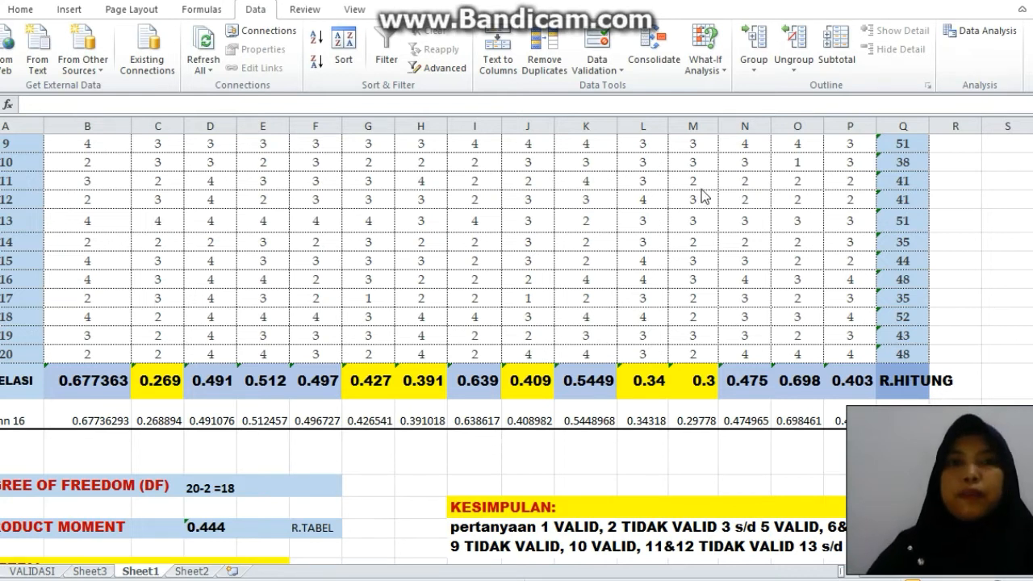
scroll(517, 266, down, 5)
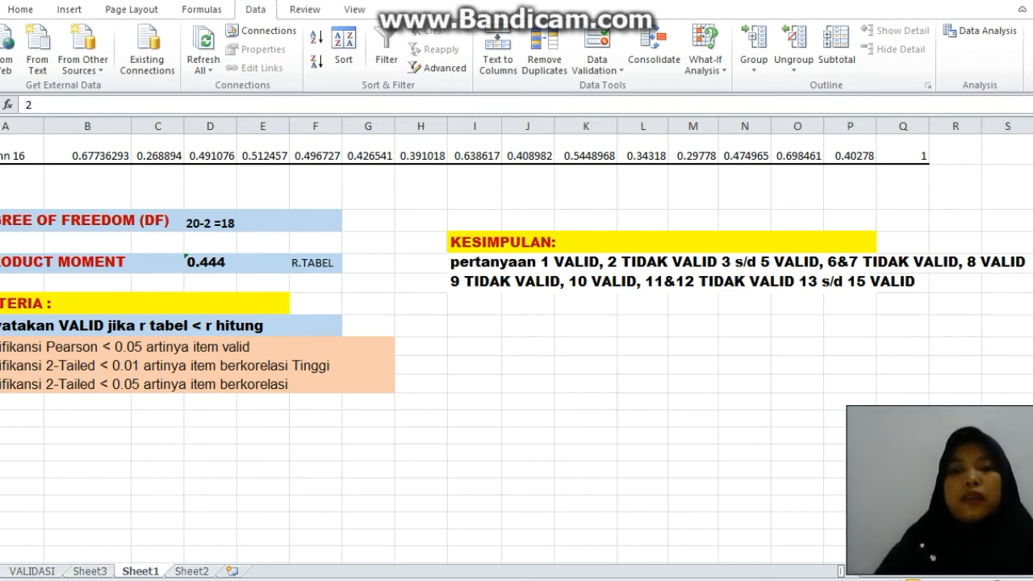
Switch to the IBM SPSS Statistics Data Editor and show its empty Data View.
mouse_move(871, 579)
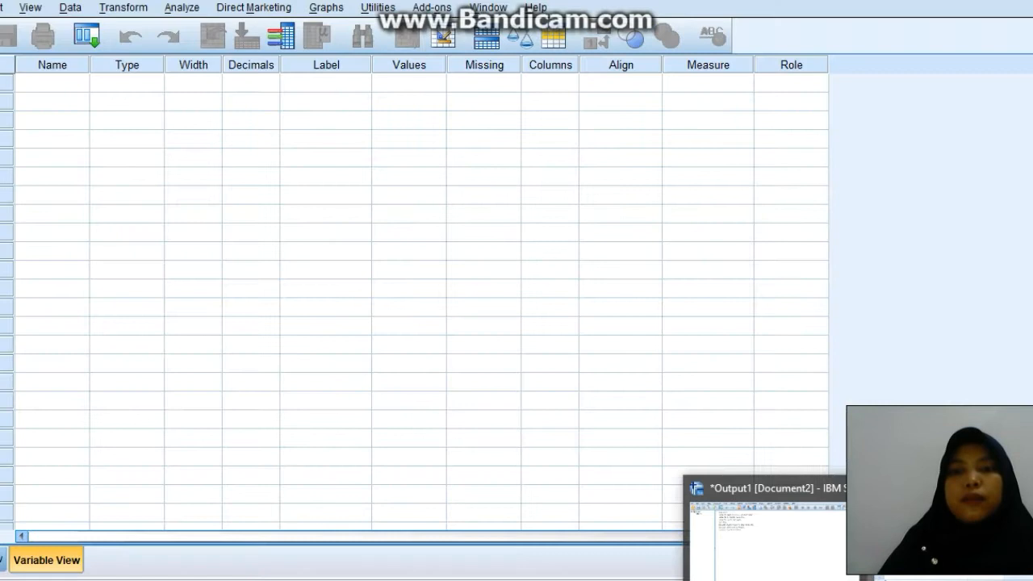
click(936, 540)
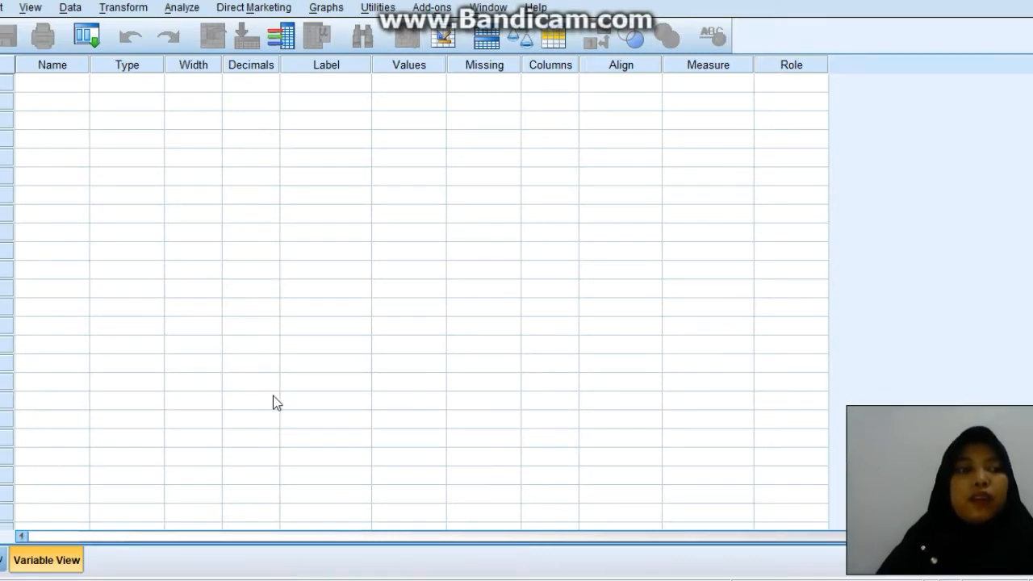
click(2, 559)
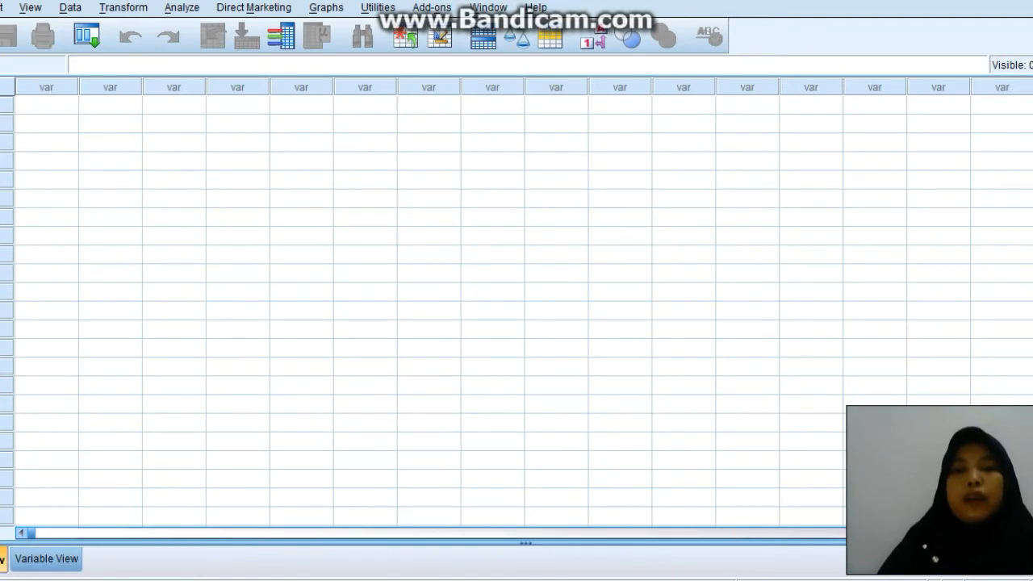
Return to Excel and copy the item scores and total scores of all 20 subjects, without the headers, from Sheet1.
key(alt+Tab)
drag(1032, 363, 1032, 178)
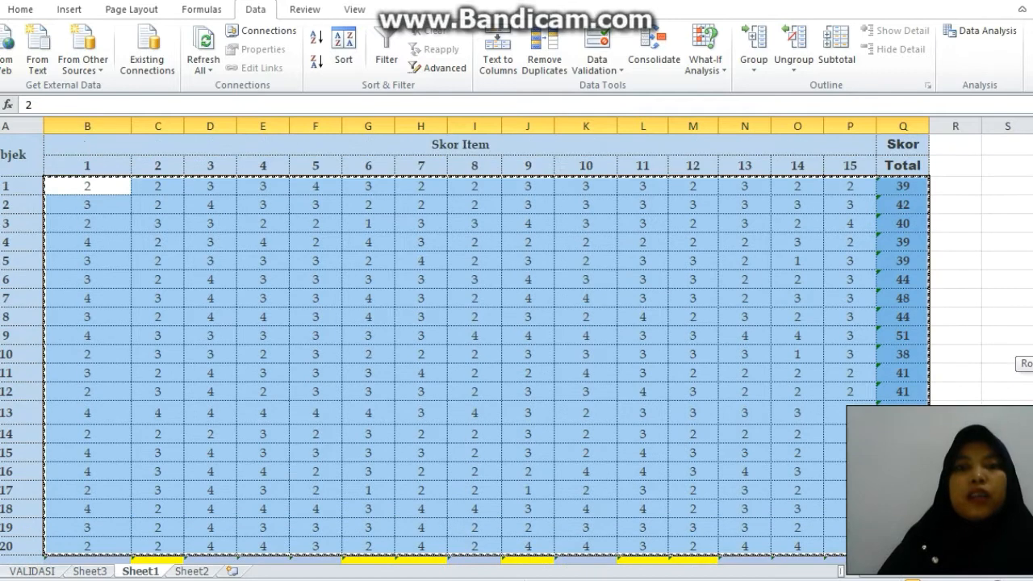
drag(85, 189, 896, 548)
right_click(676, 453)
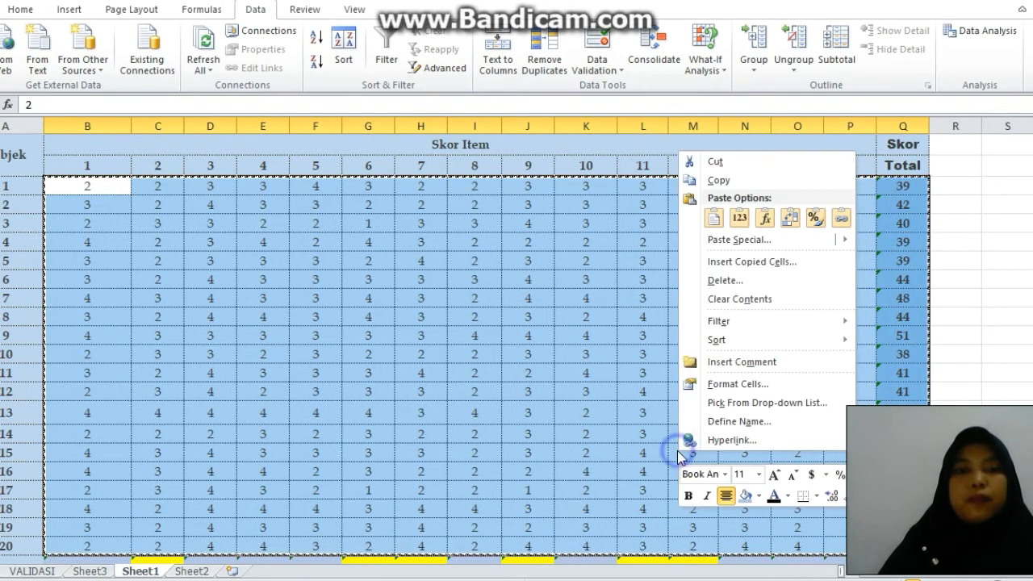
click(726, 180)
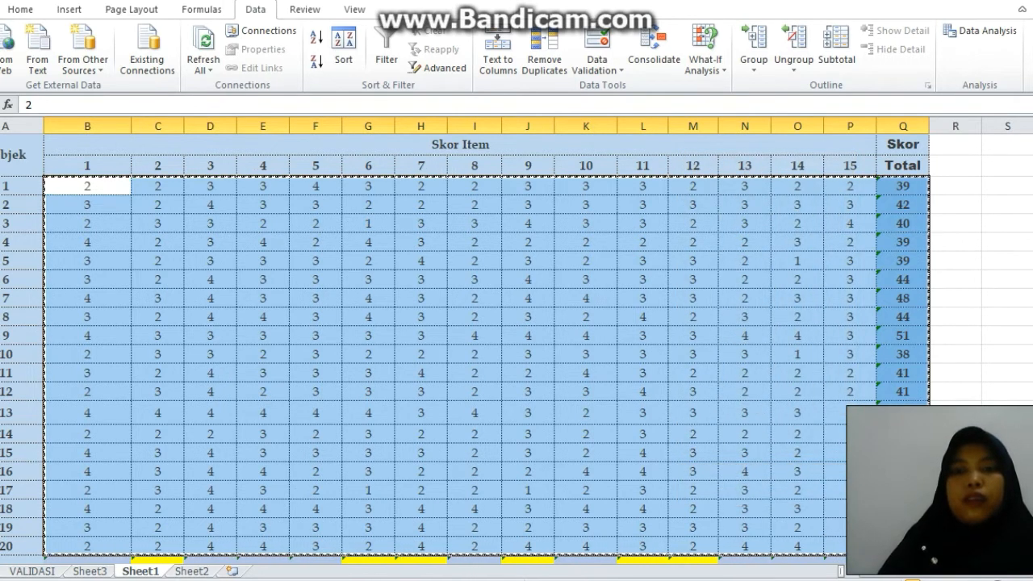
Switch to the SPSS Data Editor and paste the copied scores starting in the first cell of the Data View.
click(847, 580)
click(928, 529)
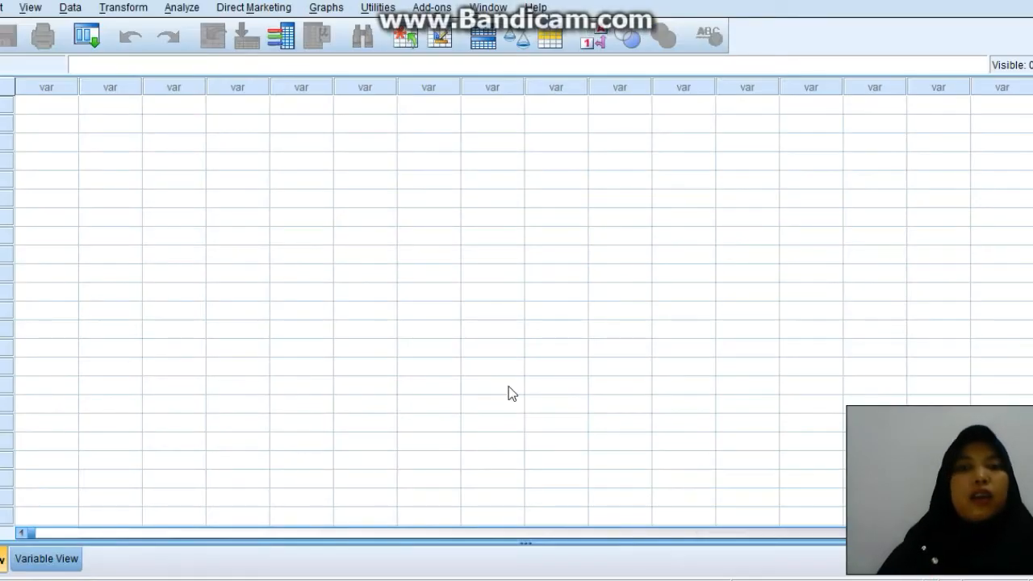
click(35, 110)
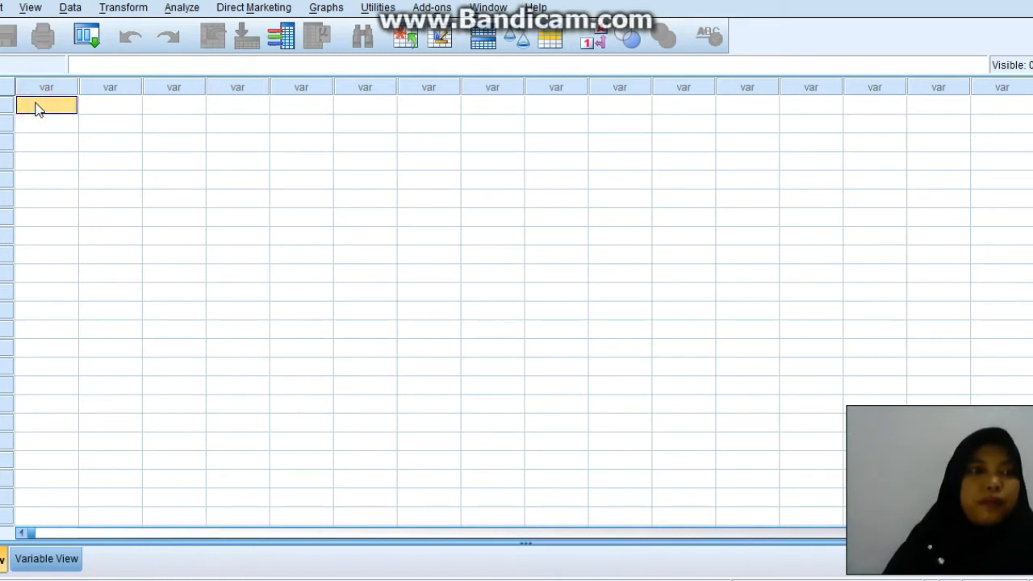
click(34, 103)
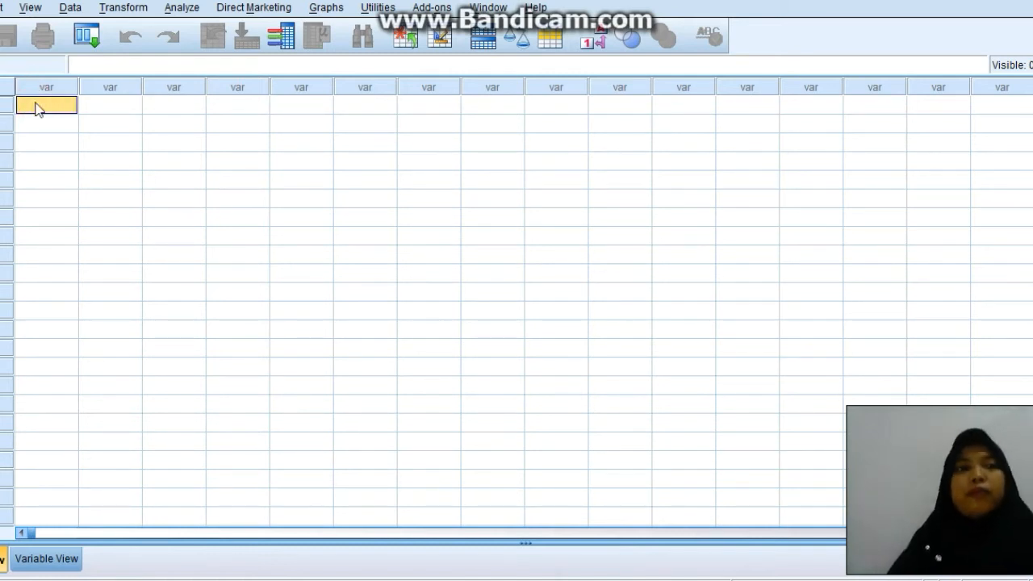
key(ctrl+v)
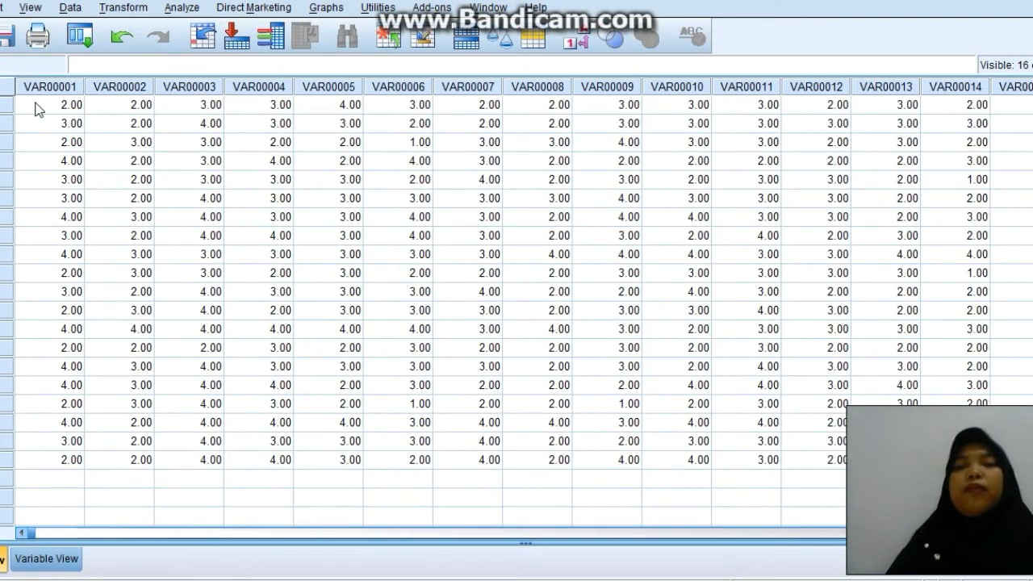
In the Variable View, rename the first four variables X1, X2, X3 and X4.
click(59, 559)
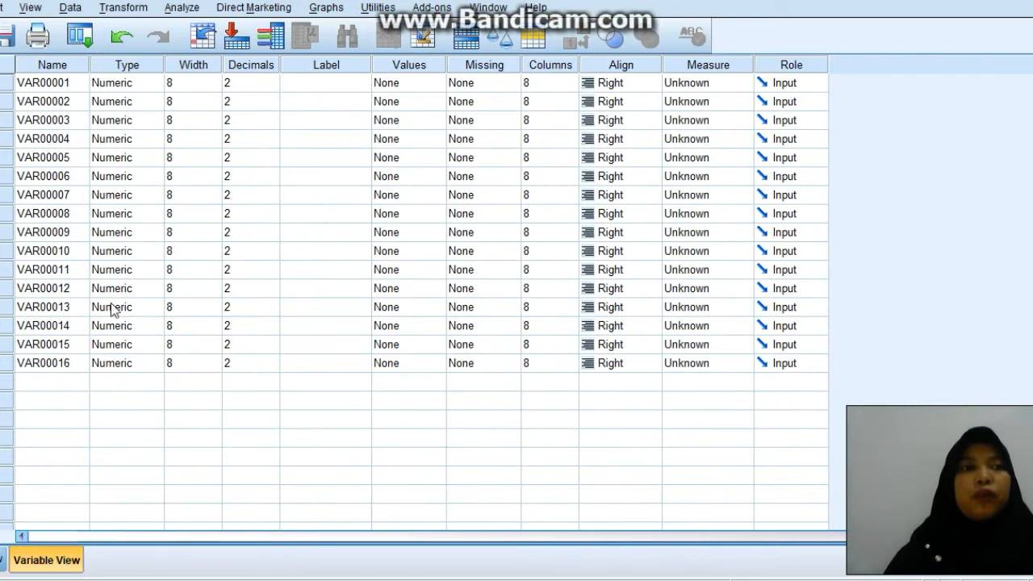
click(52, 85)
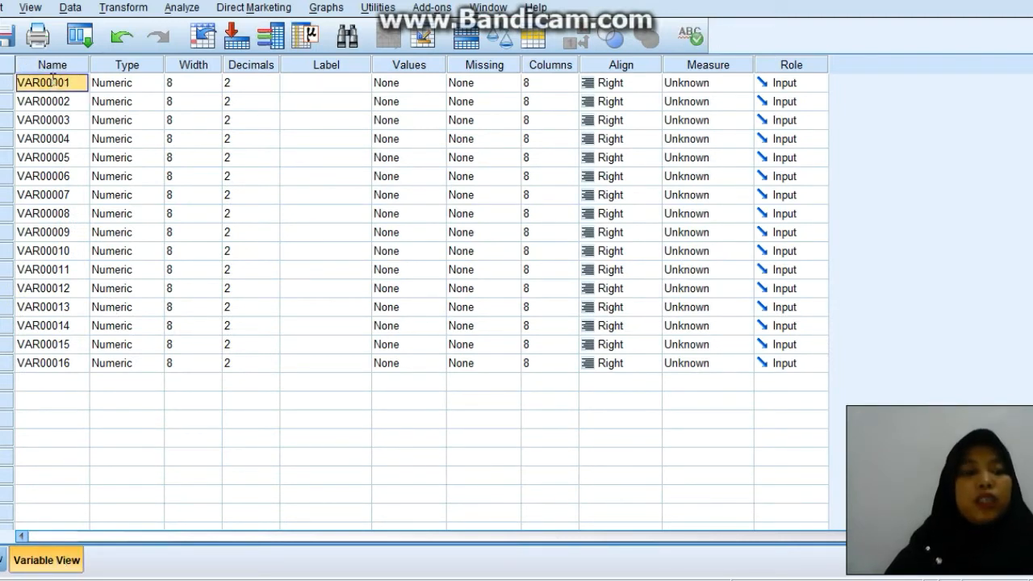
text(X)
key(Return)
text(X2)
key(Return)
text(X3)
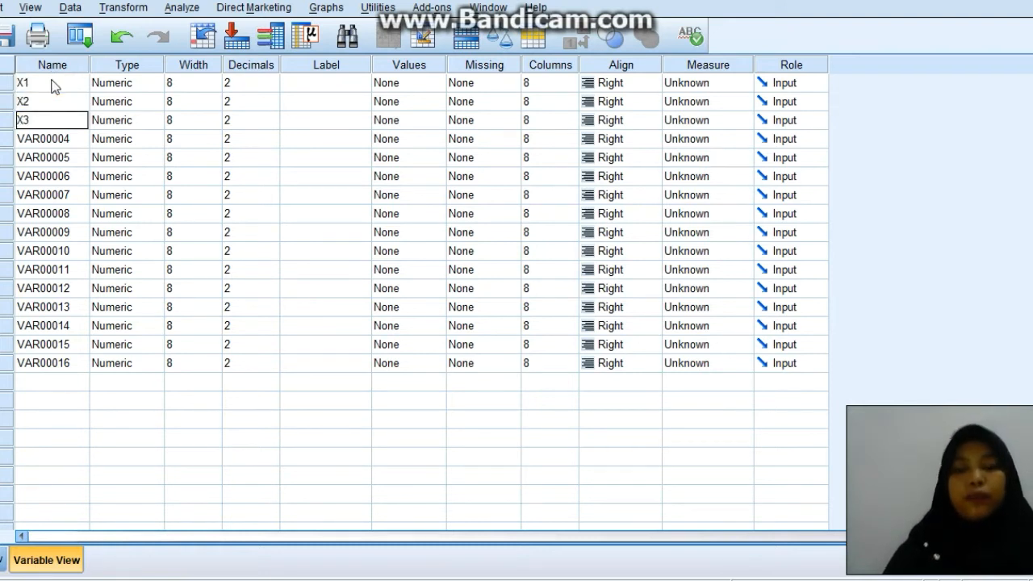
key(Return)
text(X4)
key(Return)
text(X)
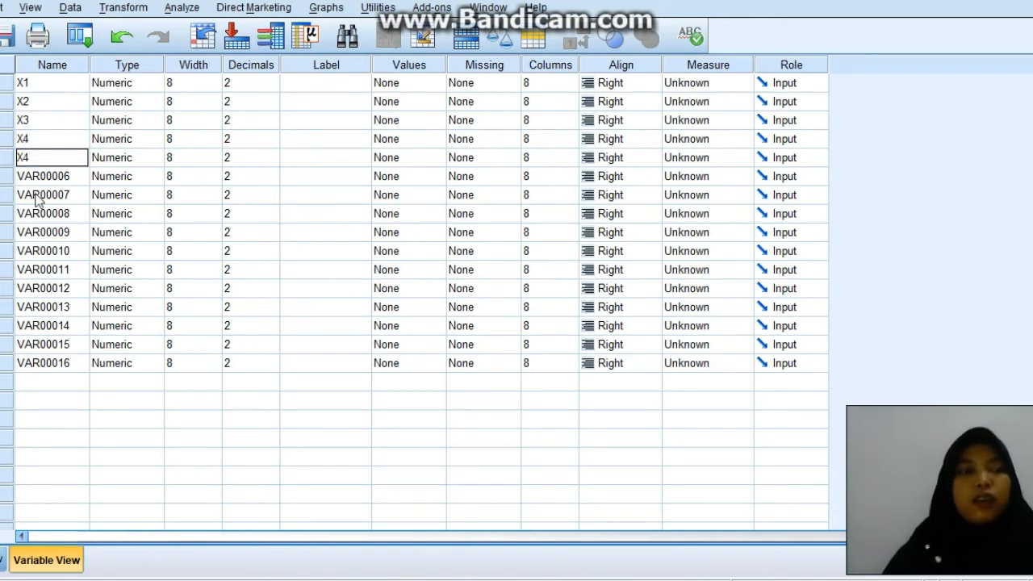
Rename the last variable TOTAL and the fifth to fifteenth variables X5 through X15.
click(31, 366)
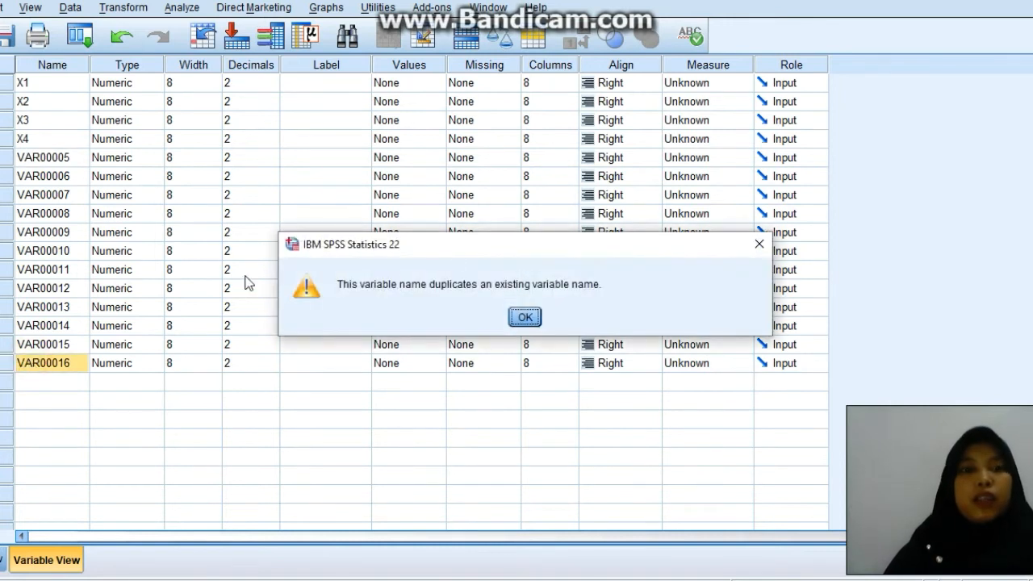
click(526, 317)
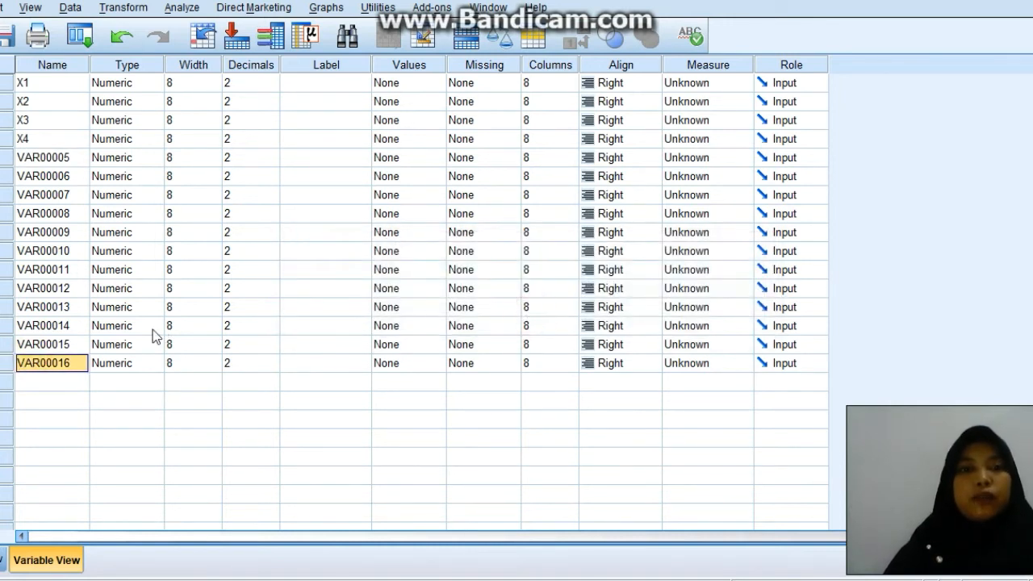
text(TOTAL)
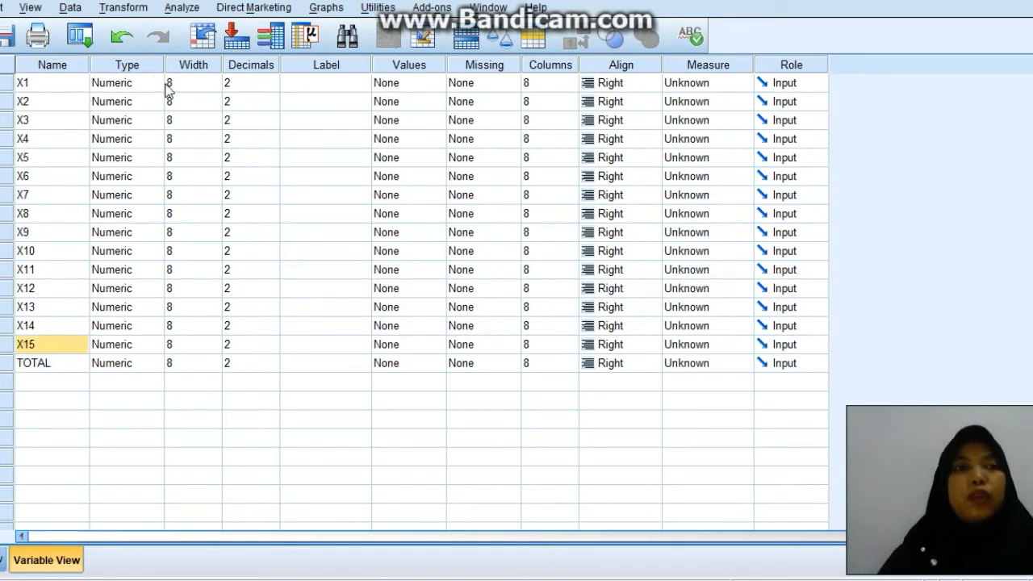
Set X1 to the Numeric type with width 2 and 0 decimal places, and give the other variables the same width and decimals.
double_click(153, 84)
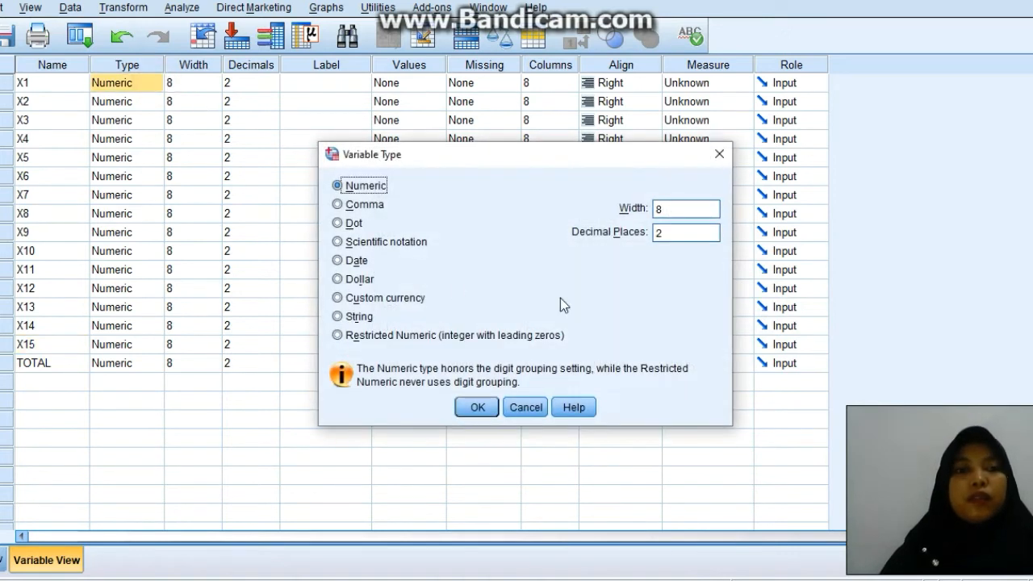
click(525, 407)
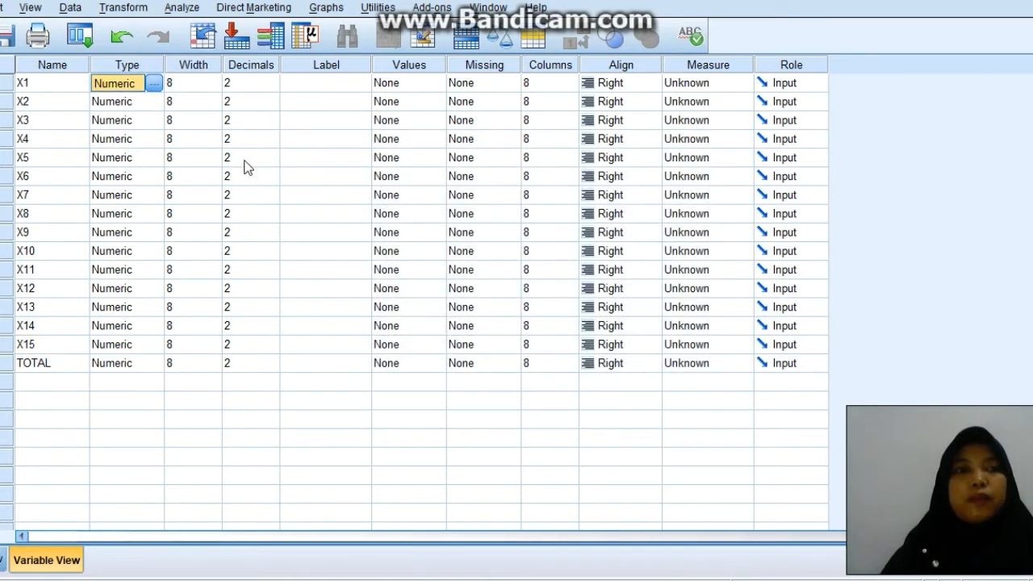
click(155, 86)
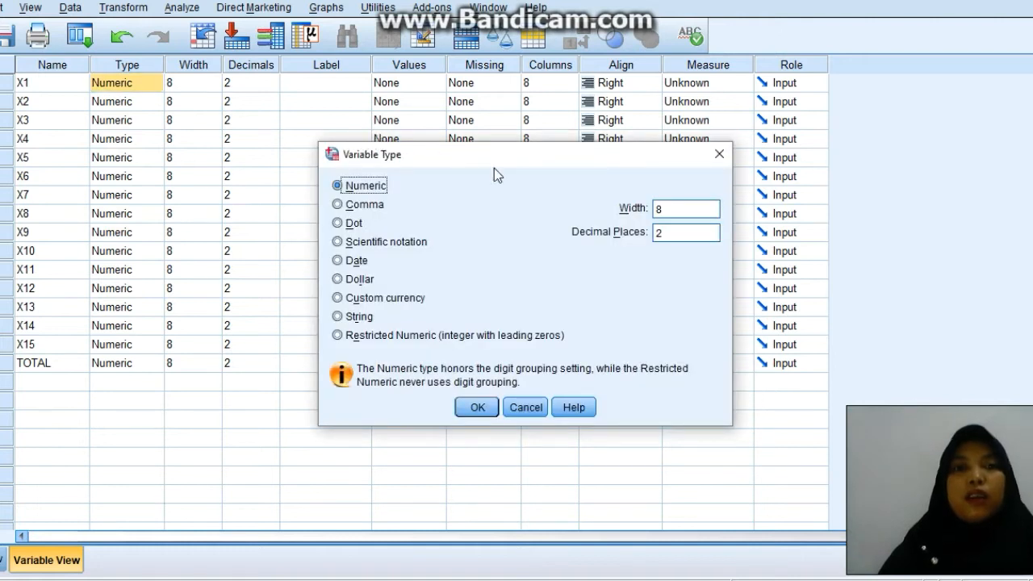
click(666, 208)
key(BackSpace)
click(670, 233)
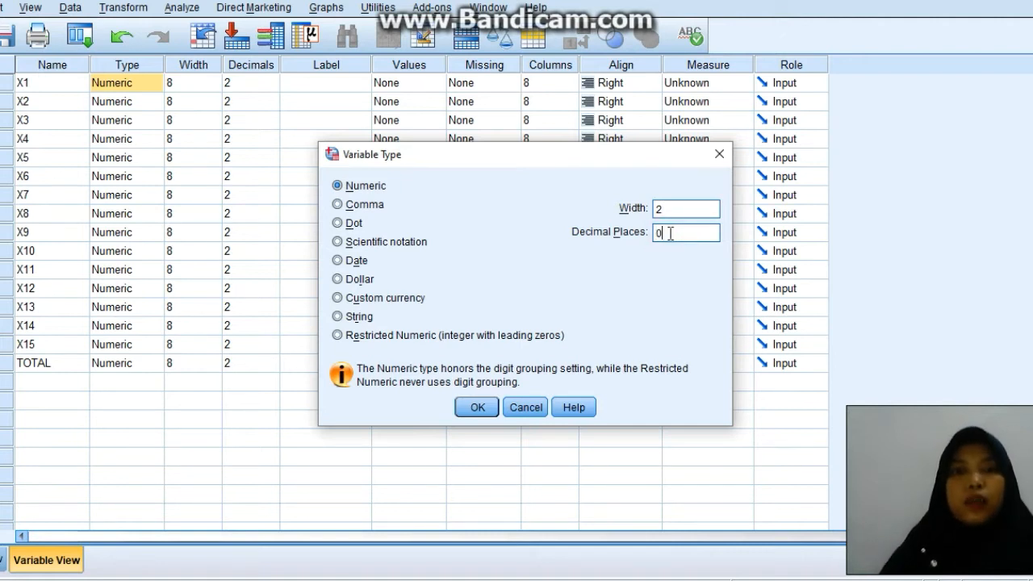
click(475, 406)
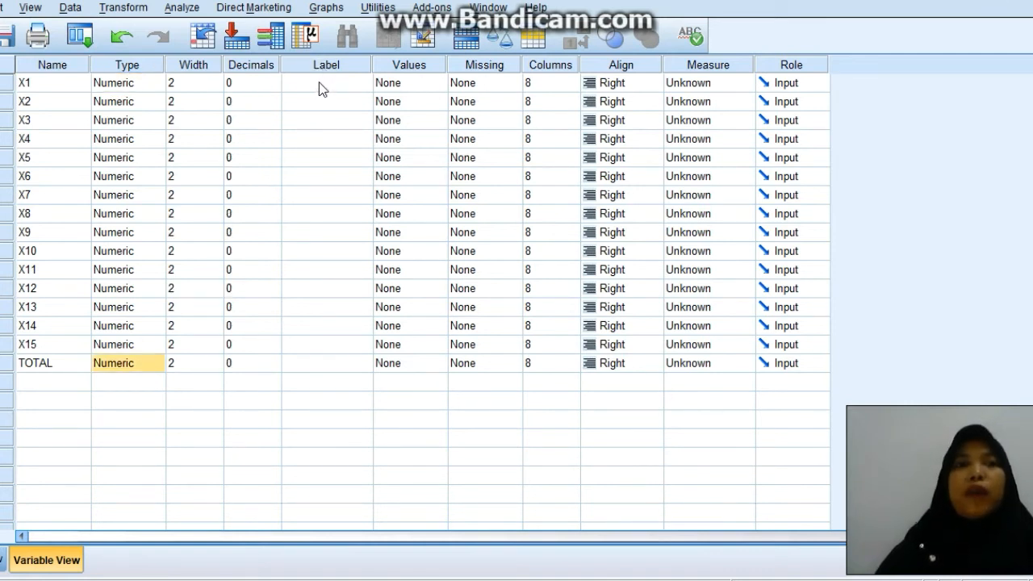
Enter the labels X1, X2, X3, X4 and X5 for the first five variables.
click(315, 82)
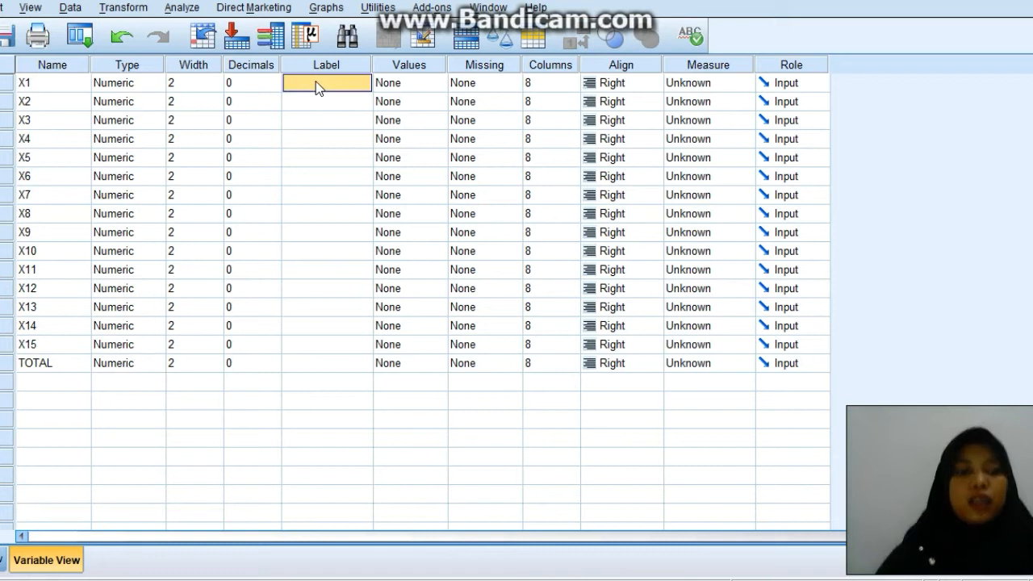
text(X1)
key(Return)
text(X2)
key(Return)
text(X3)
key(Return)
text(X4)
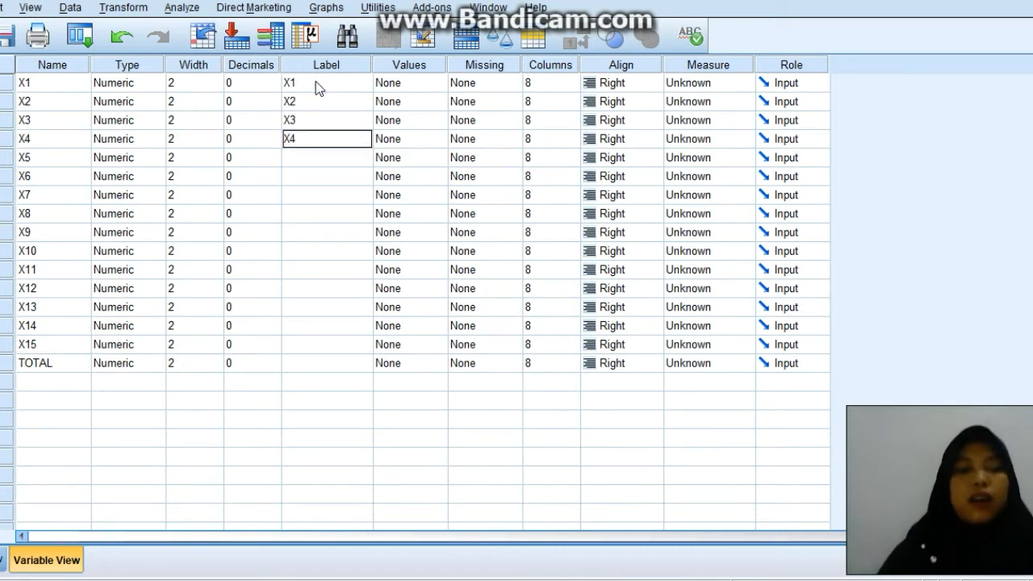
key(Return)
text(X5)
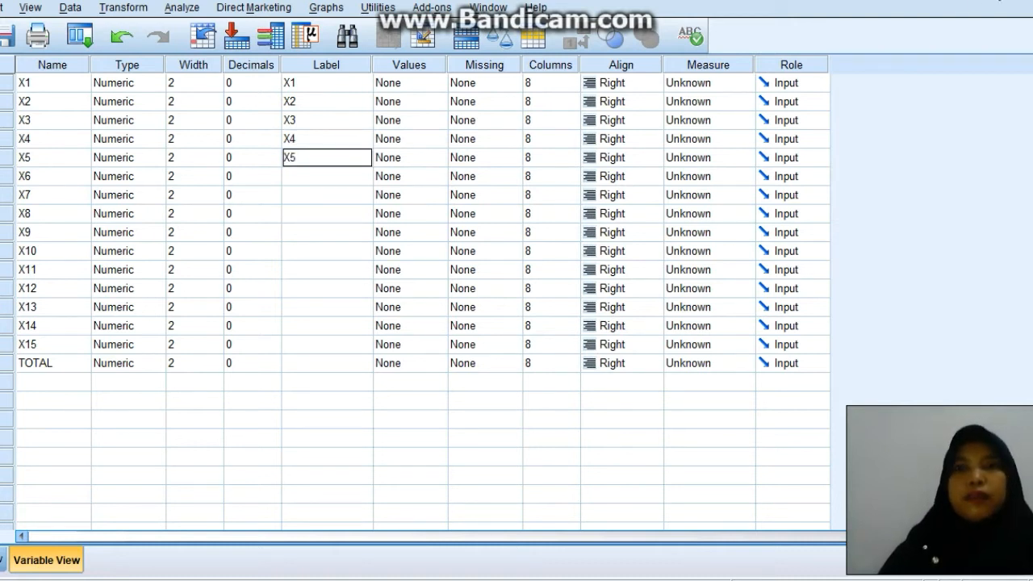
key(Return)
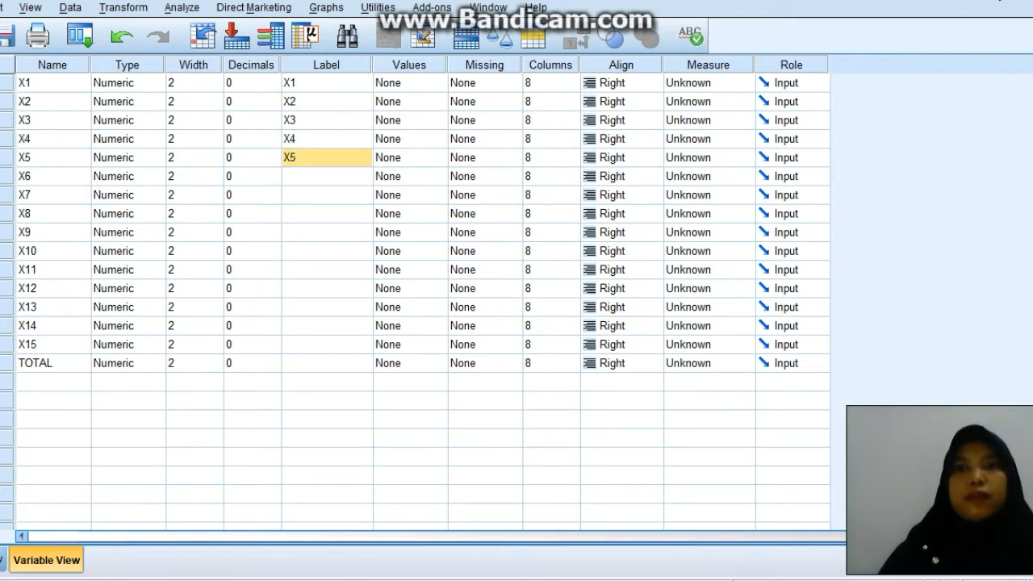
Enter the labels X6, X7, X8, X9 and X10 for the sixth to tenth variables.
click(359, 176)
text(X)
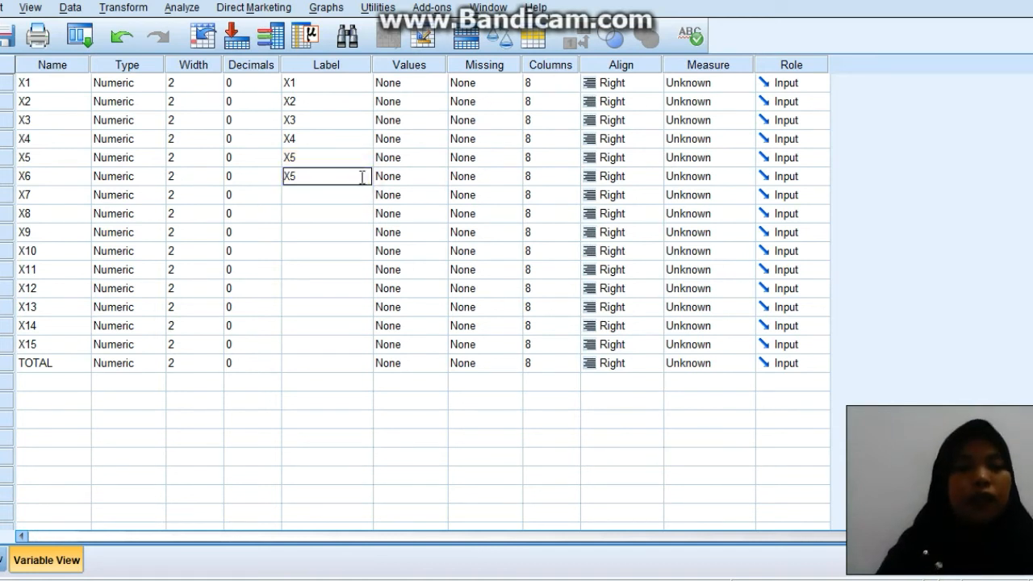
text(6)
key(Return)
text(X7)
key(Return)
text(X)
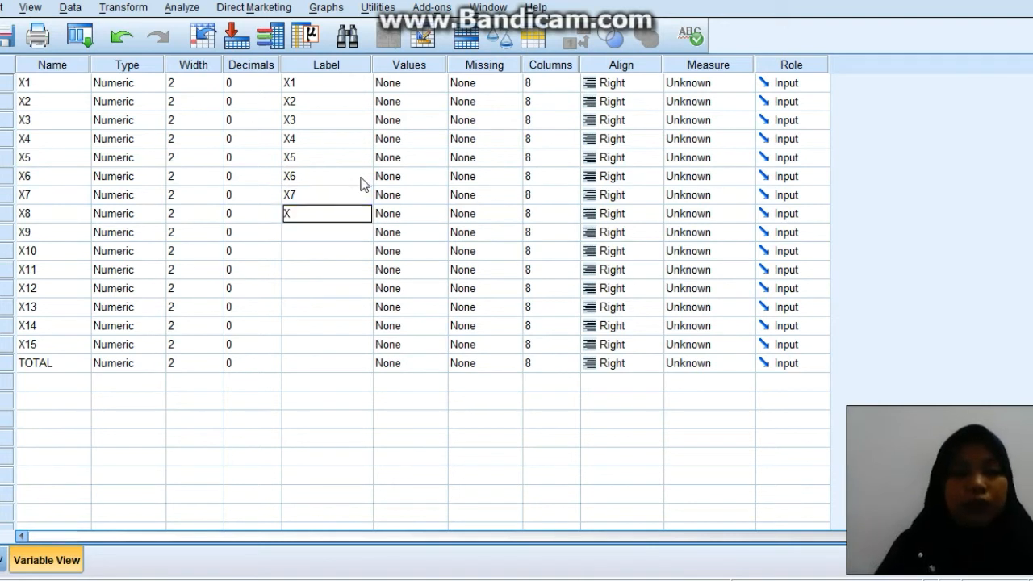
text(8)
key(Return)
text(X9)
key(Return)
text(X10)
key(Return)
Enter the labels X11 through X15 for the eleventh to fifteenth variables and TOTAL for the last one.
text(X11)
key(Return)
text(X12)
key(Return)
text(X)
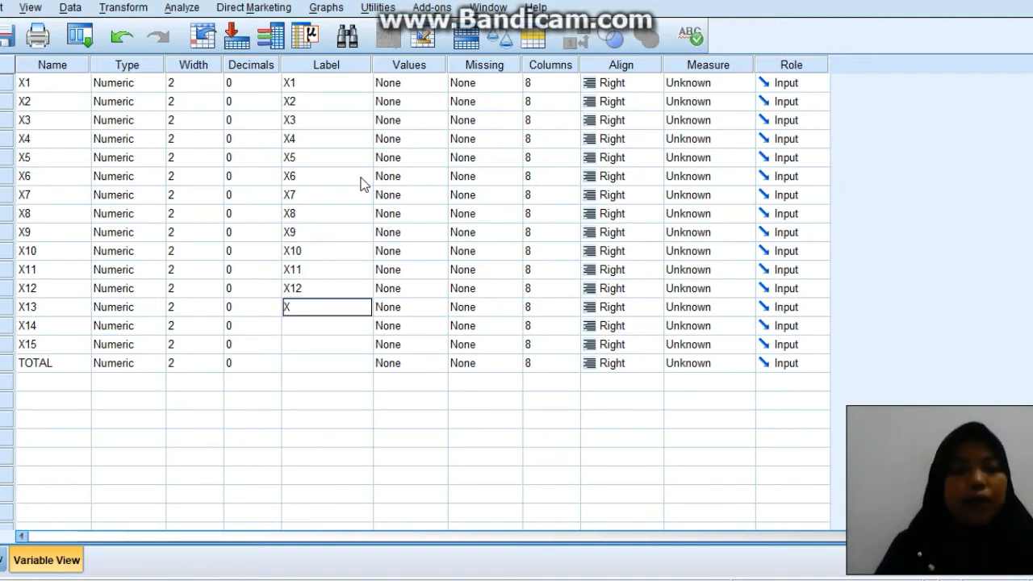
text(13)
key(Return)
text(X)
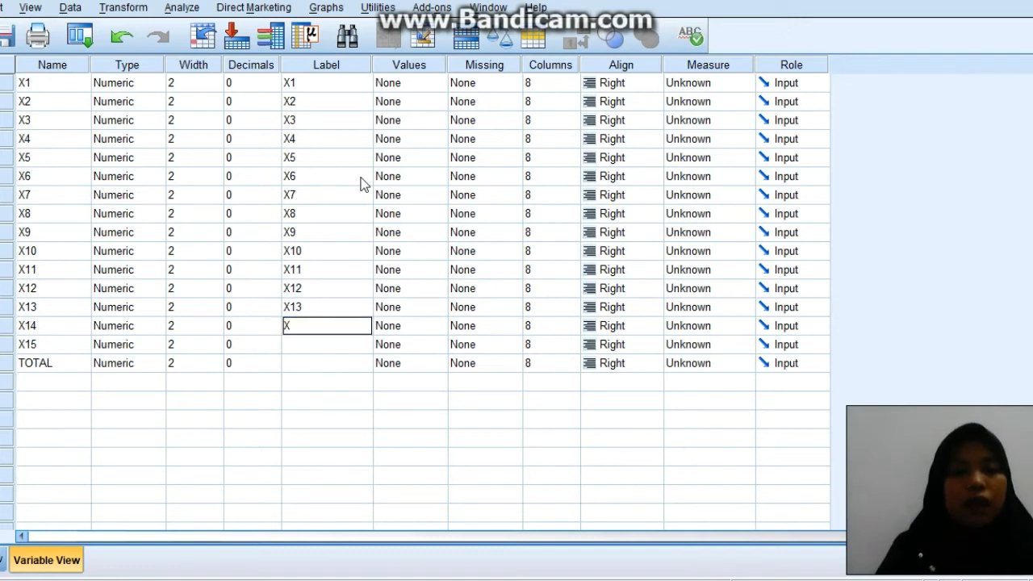
text(14)
key(Return)
text(X15)
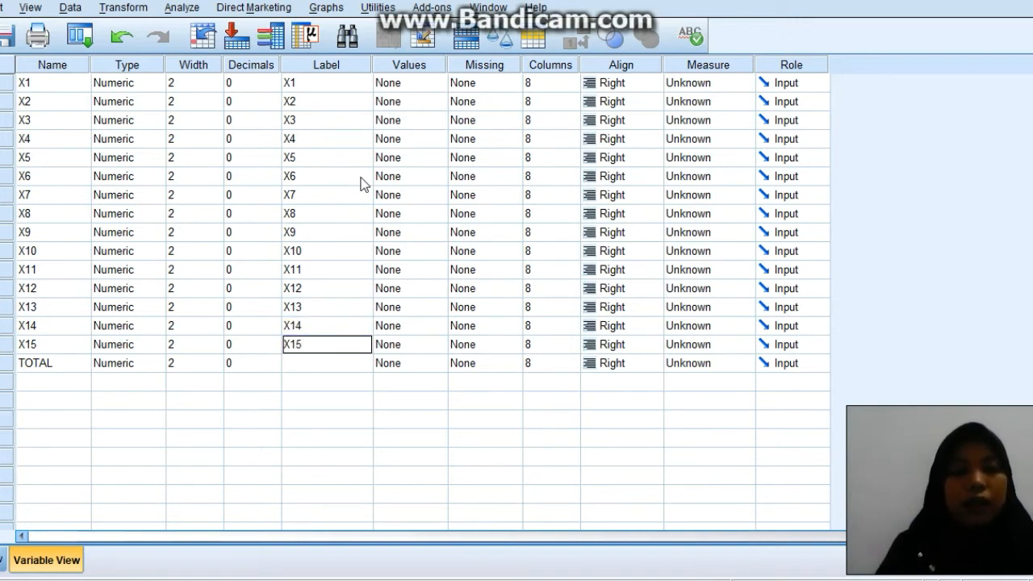
key(Return)
text(TOTAL)
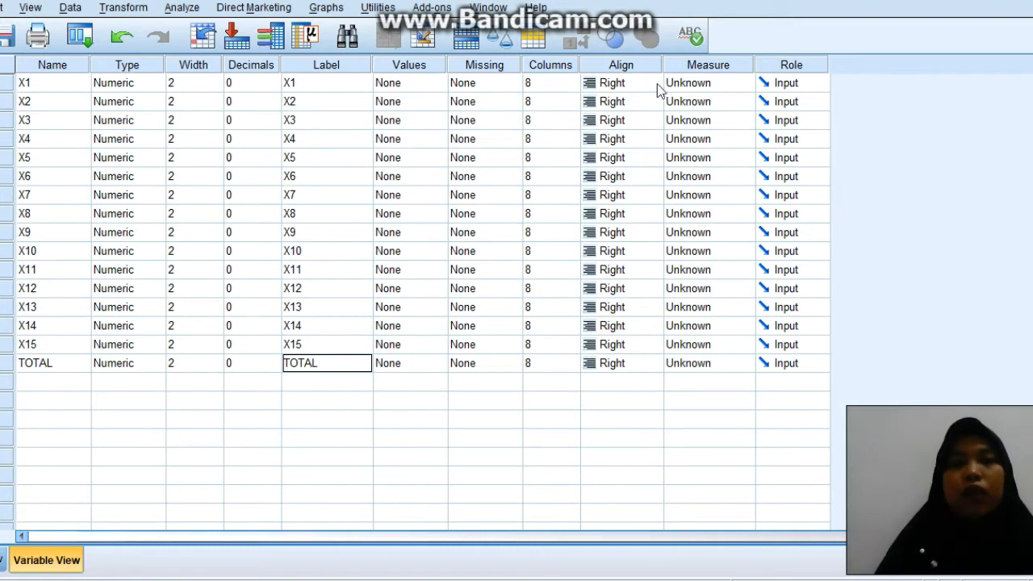
Set the measurement level of variables X1 through X5 to Scale.
click(719, 80)
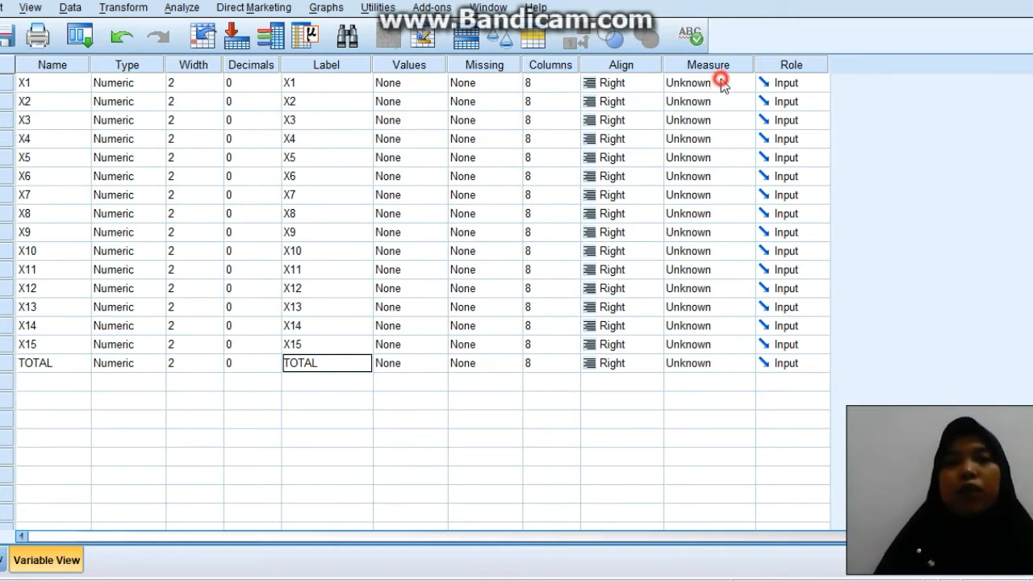
click(715, 103)
click(743, 101)
click(729, 120)
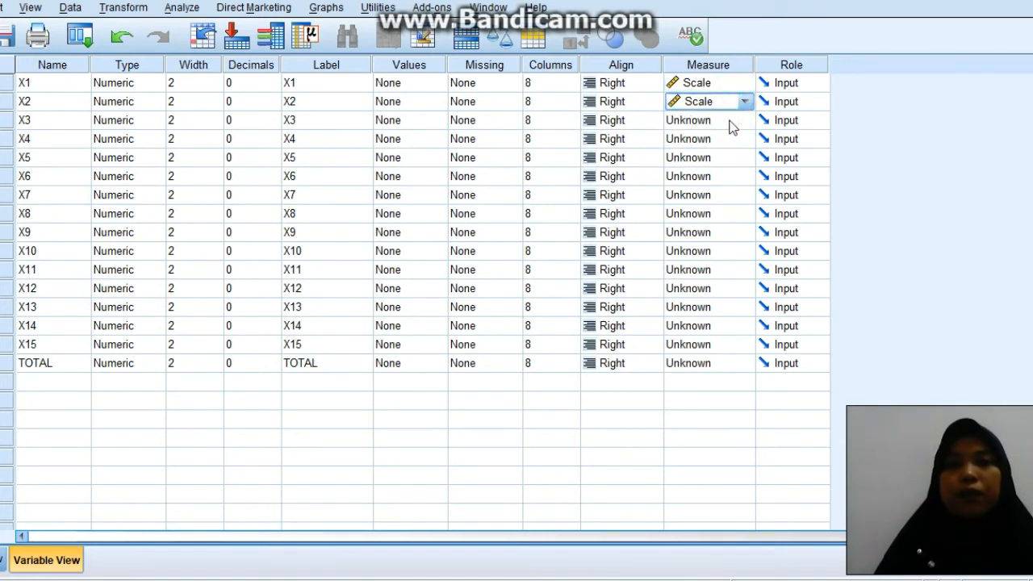
click(743, 119)
click(730, 138)
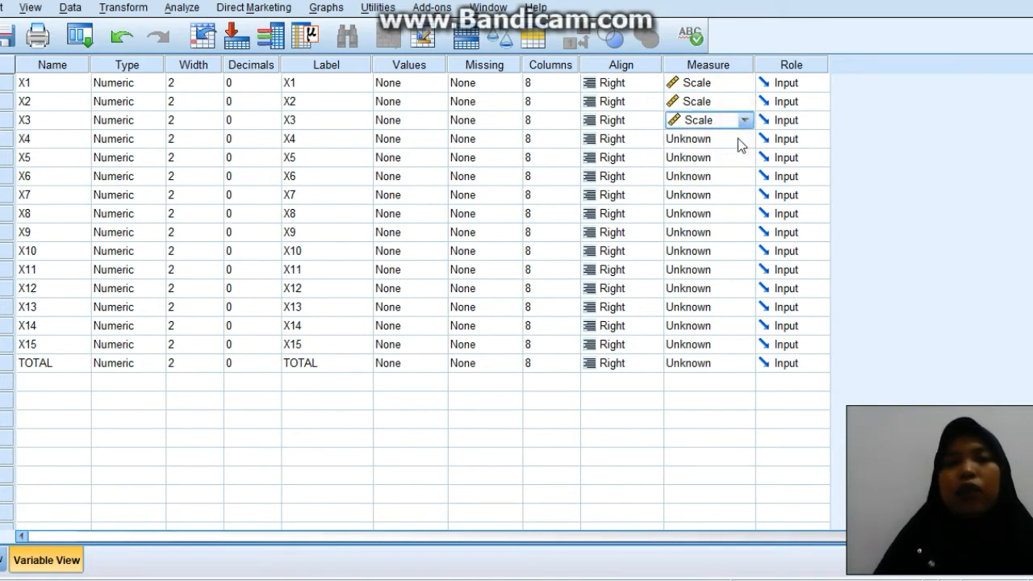
click(742, 137)
click(728, 158)
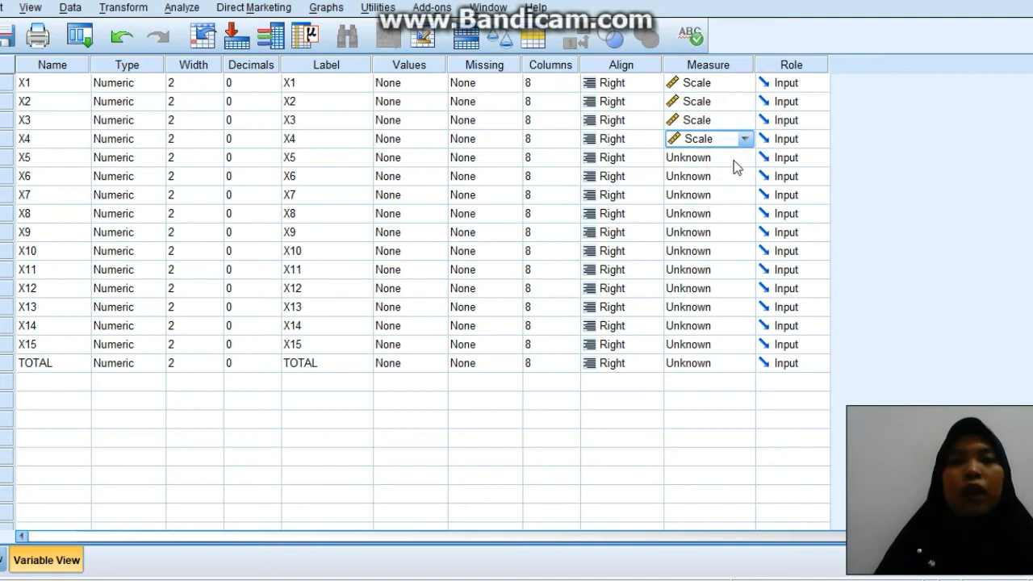
click(743, 157)
click(718, 176)
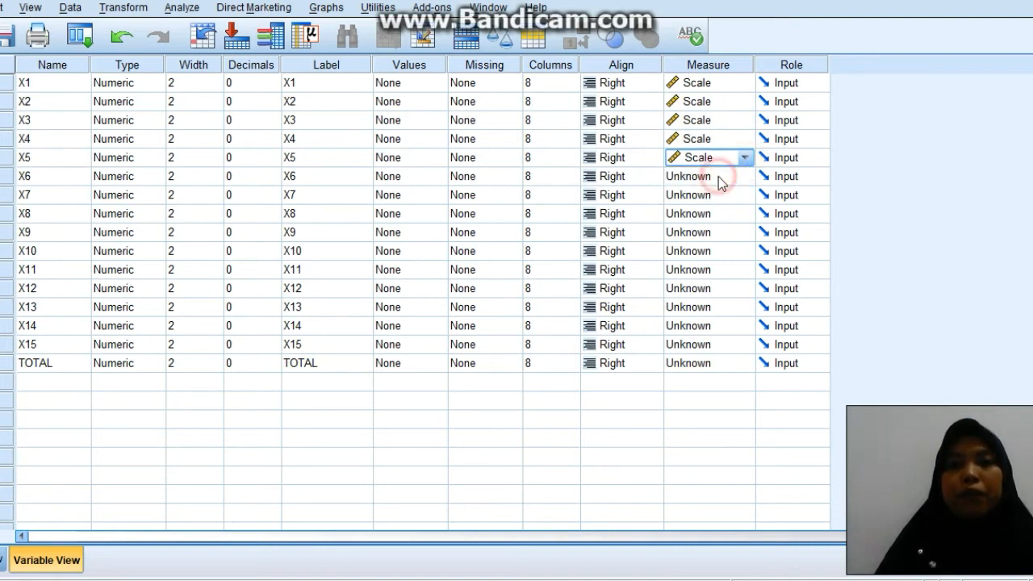
Set the measurement level of variables X6 through X10 to Scale.
click(740, 179)
click(720, 196)
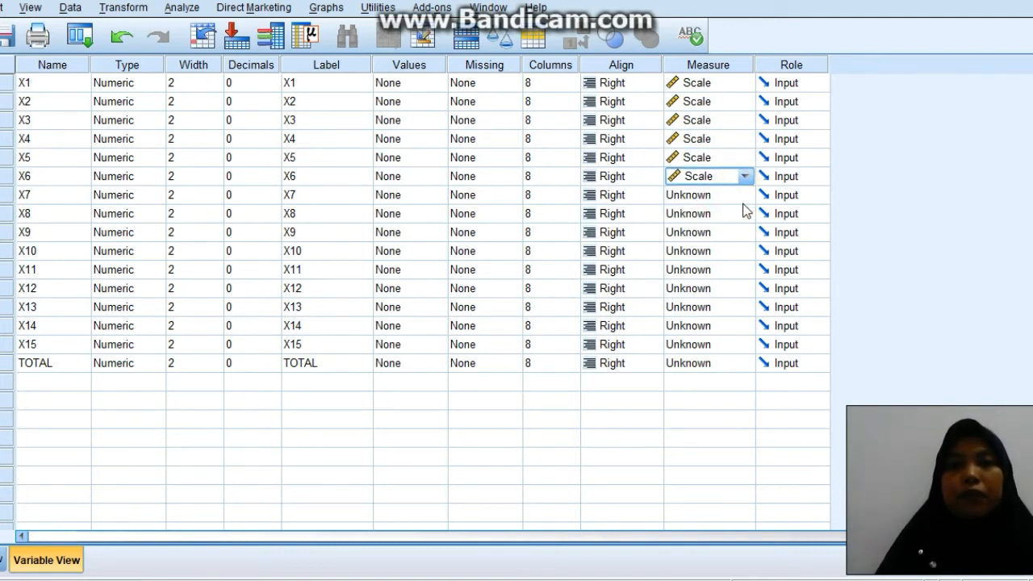
click(742, 211)
click(716, 233)
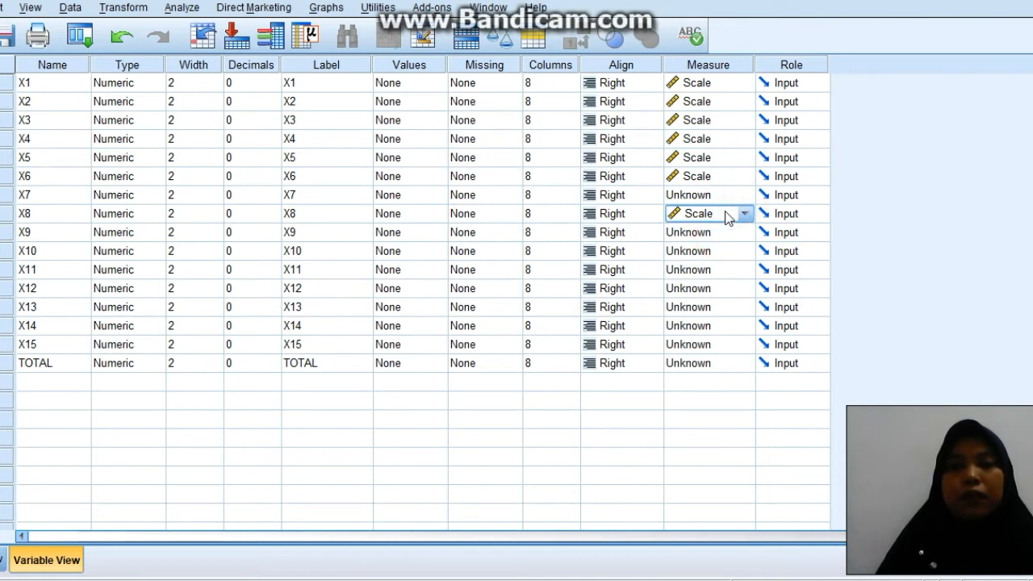
click(740, 196)
click(718, 217)
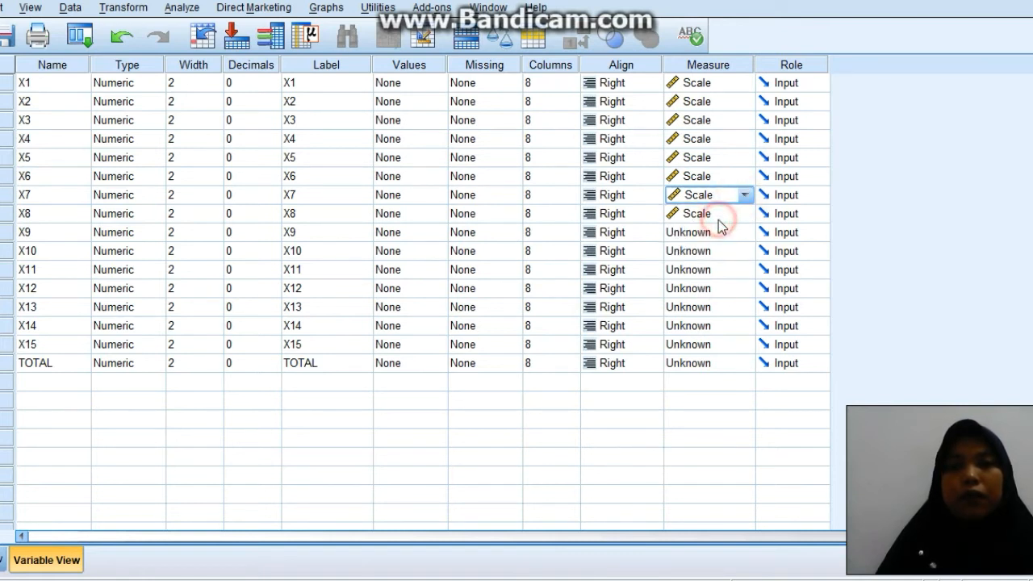
click(737, 234)
click(716, 253)
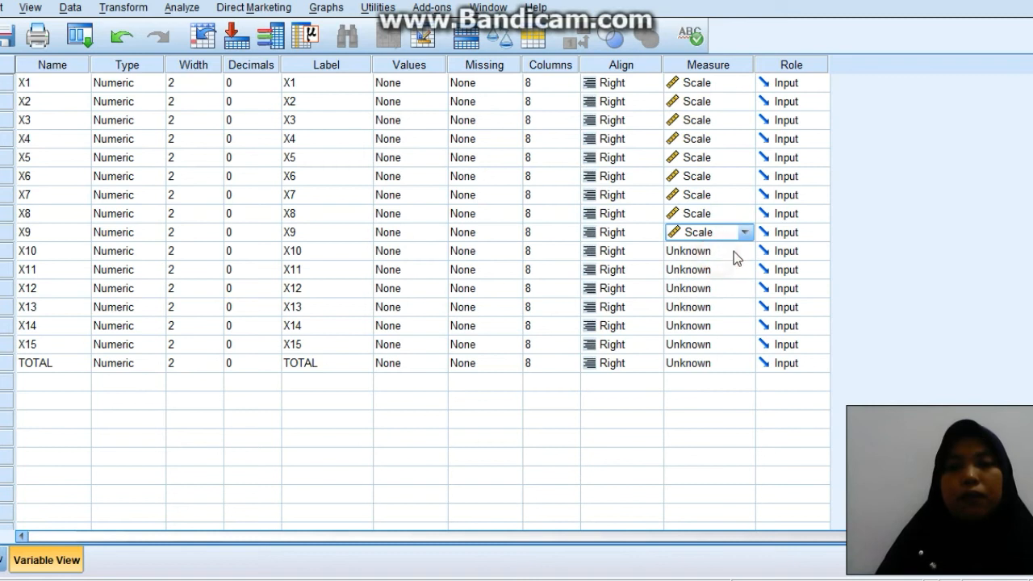
click(740, 253)
click(720, 271)
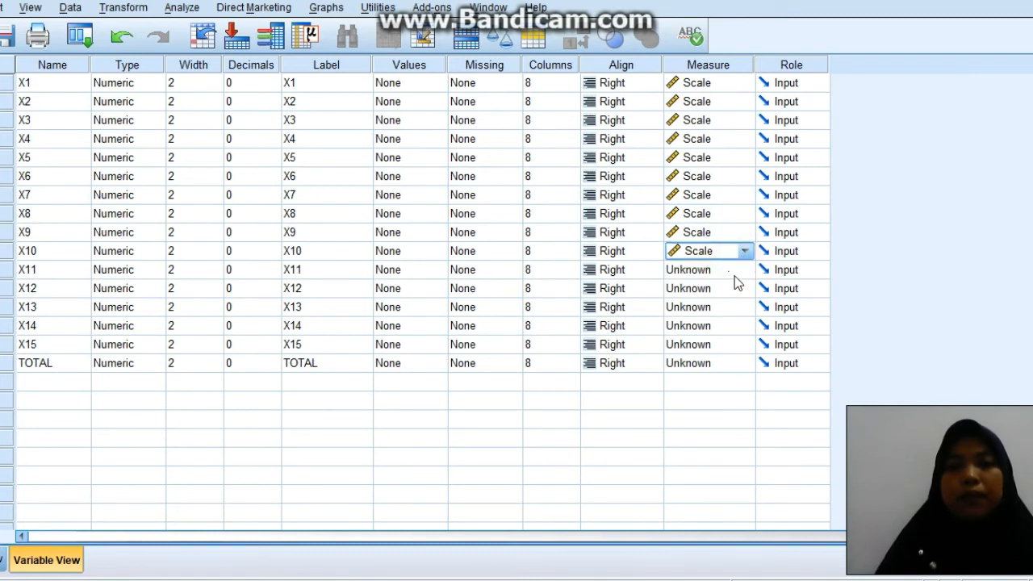
Set the measurement level of X11 through X15 and TOTAL to Scale, and return to the Data View.
click(734, 274)
click(721, 298)
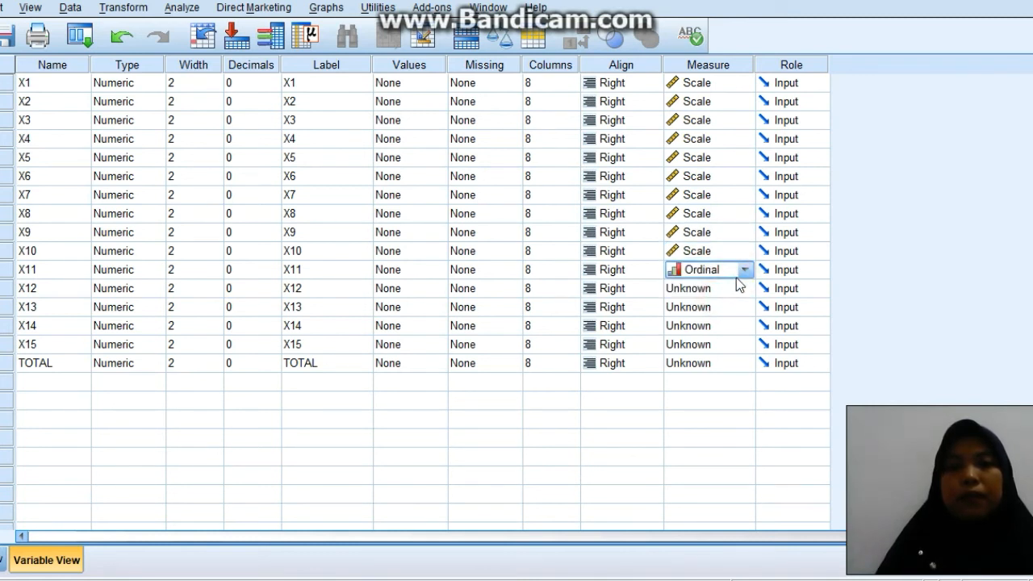
click(742, 269)
click(706, 289)
click(738, 288)
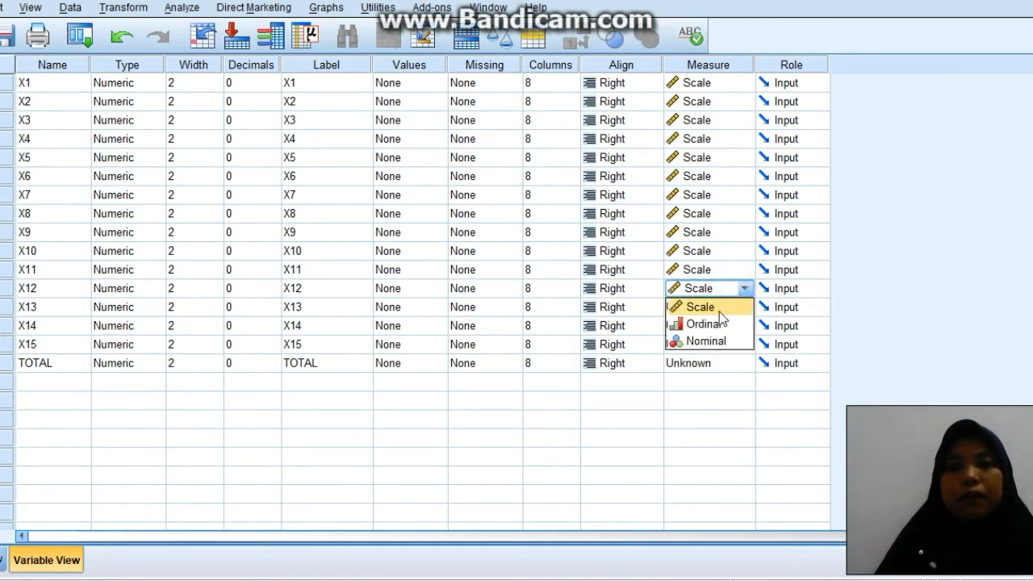
click(719, 311)
click(738, 308)
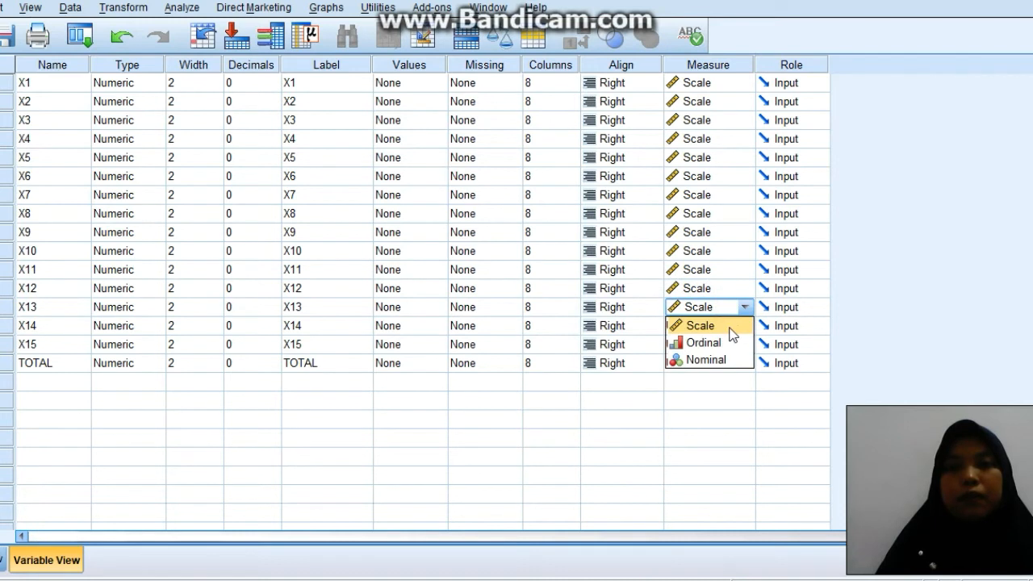
click(730, 326)
click(743, 326)
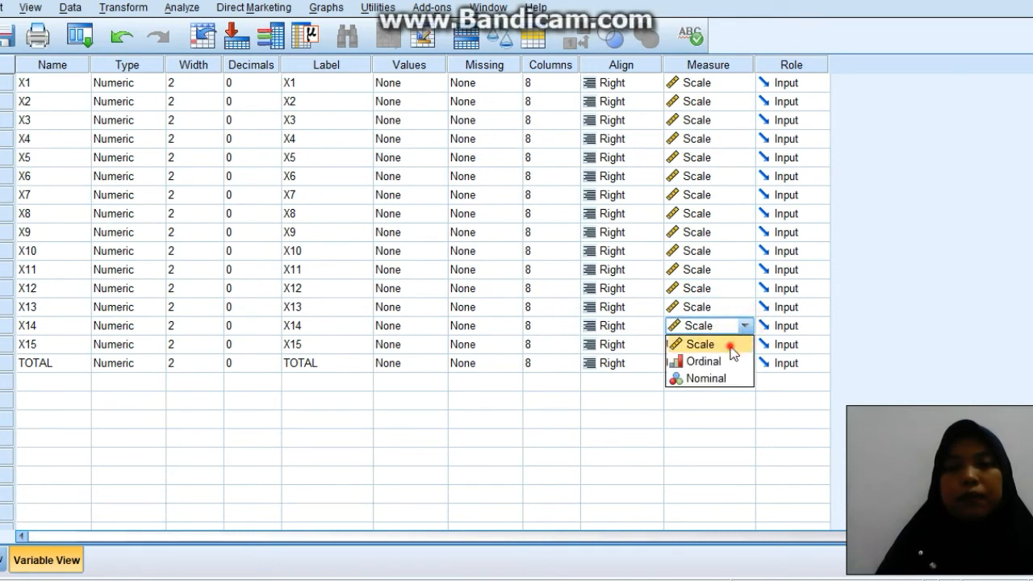
click(734, 345)
click(740, 347)
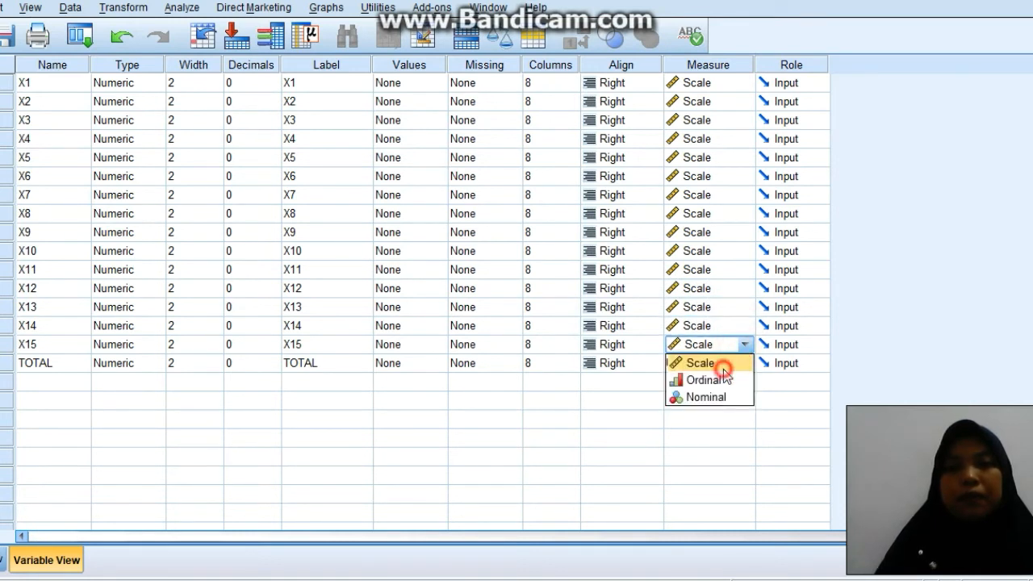
click(723, 367)
click(749, 362)
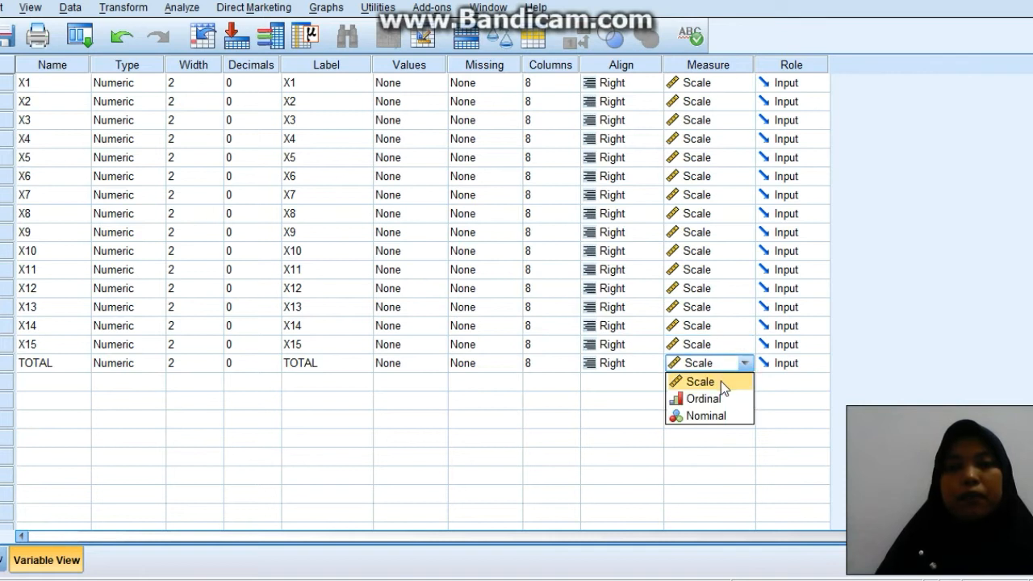
click(720, 381)
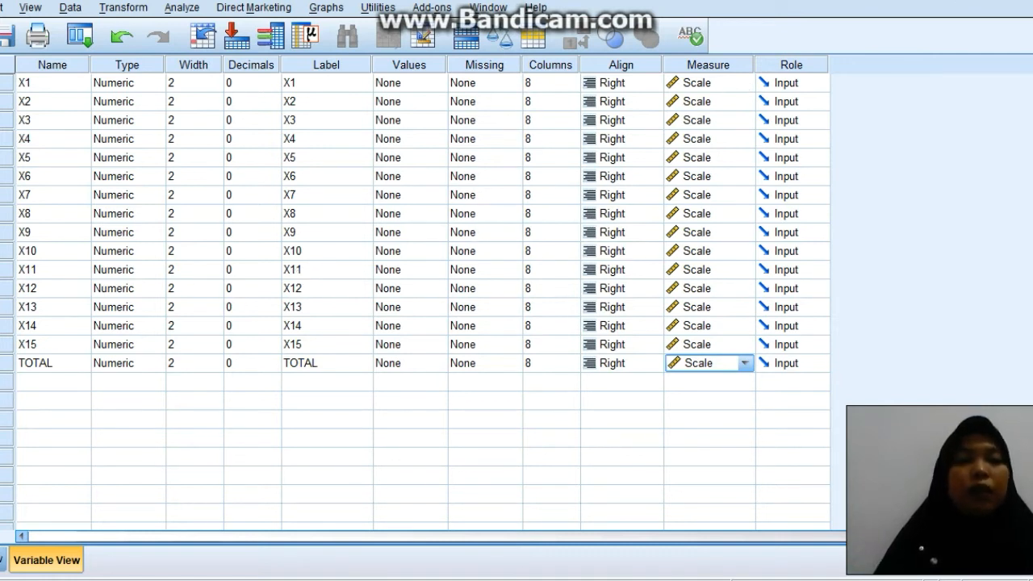
click(4, 558)
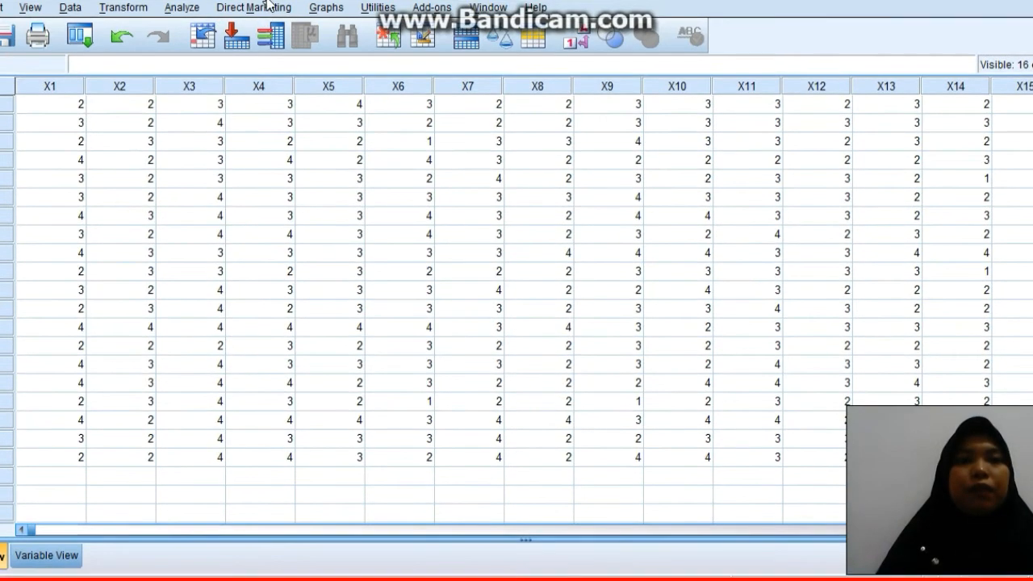
click(187, 8)
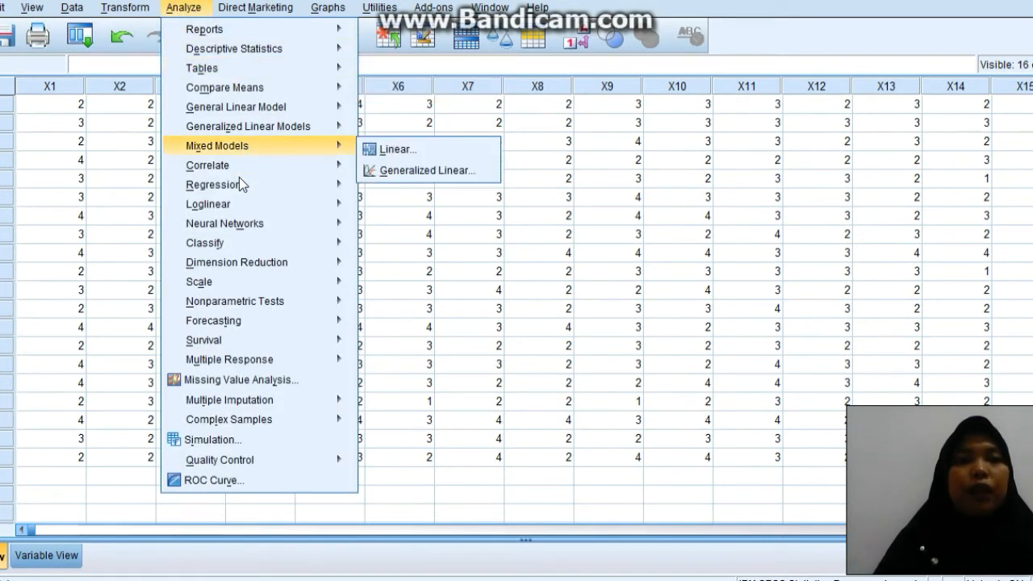
mouse_move(237, 170)
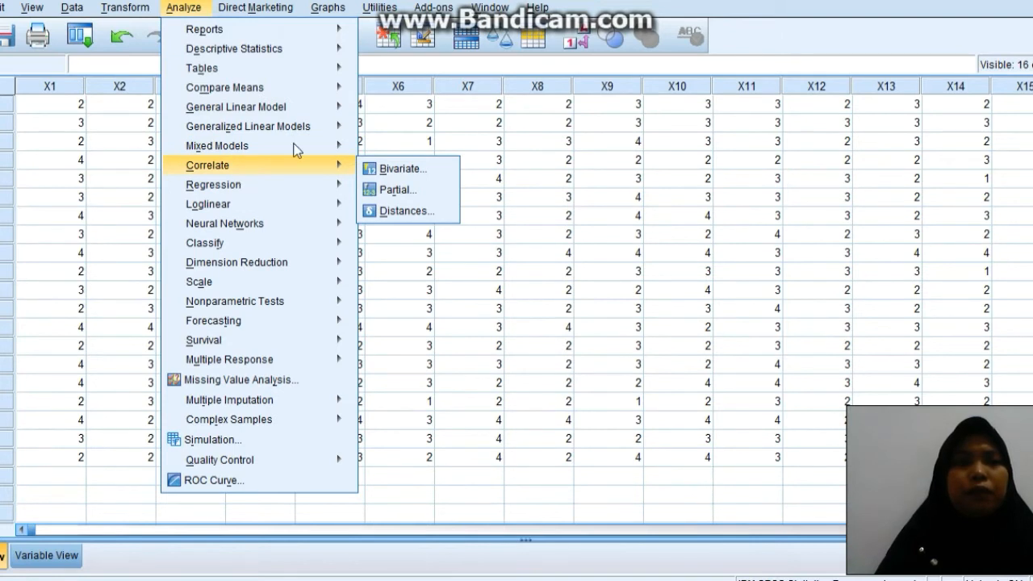
click(817, 159)
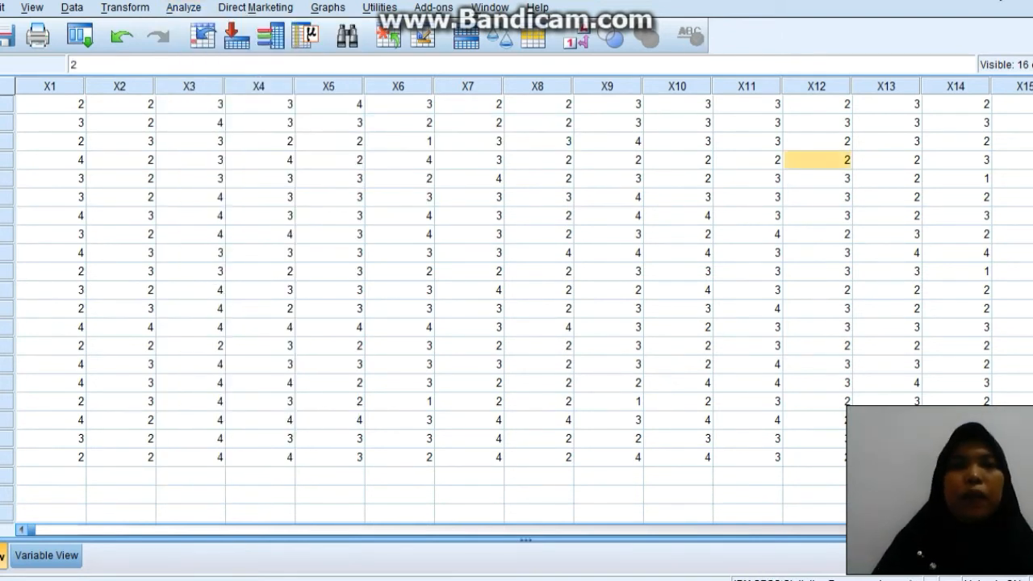
click(184, 7)
mouse_move(206, 171)
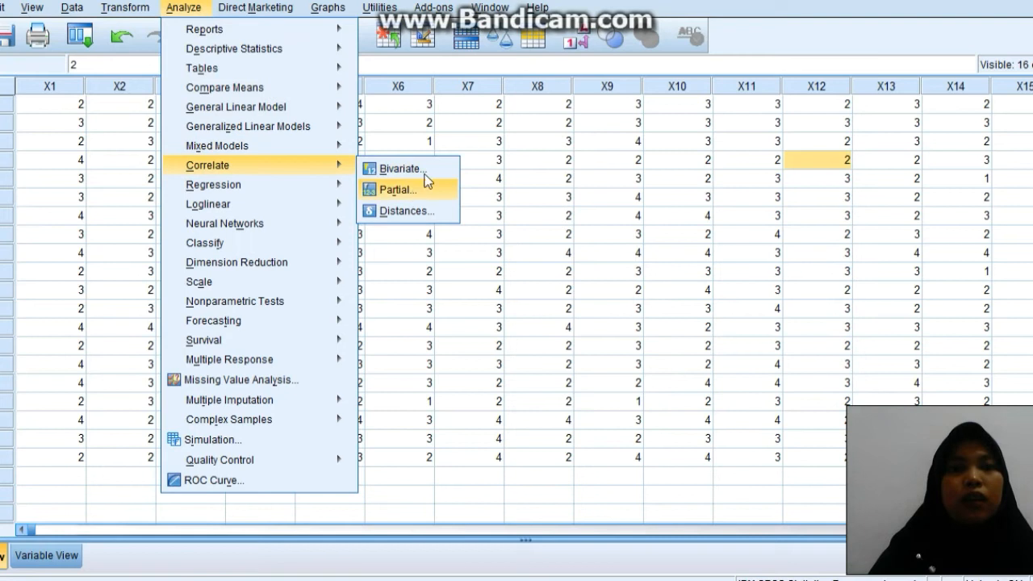
key(Escape)
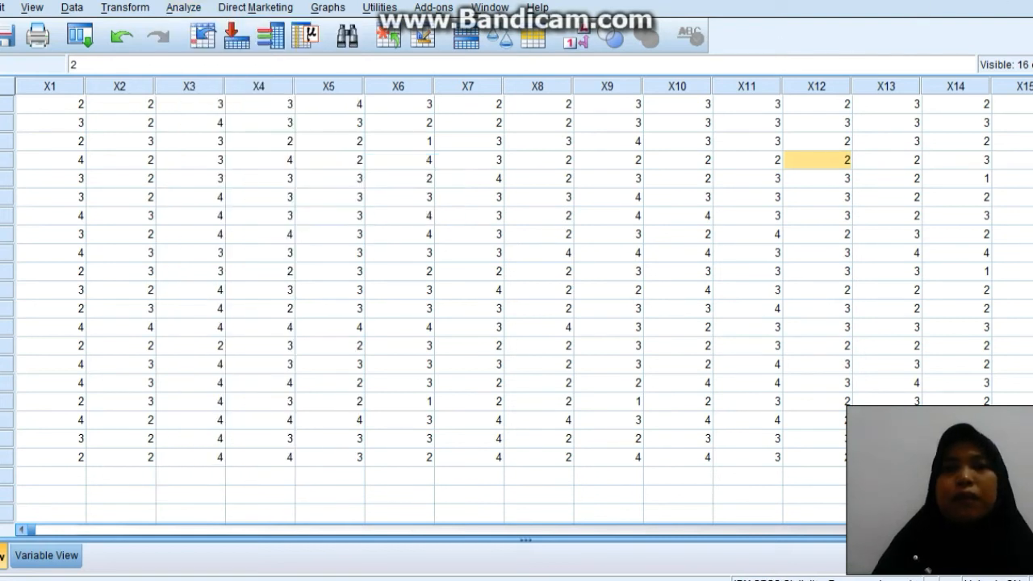
click(198, 8)
mouse_move(246, 180)
mouse_move(254, 162)
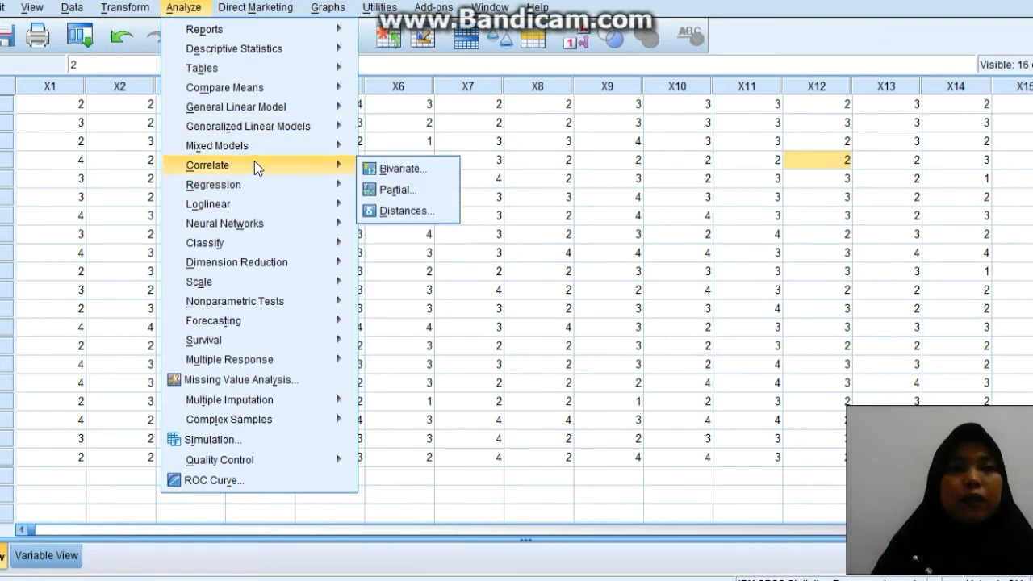
click(375, 168)
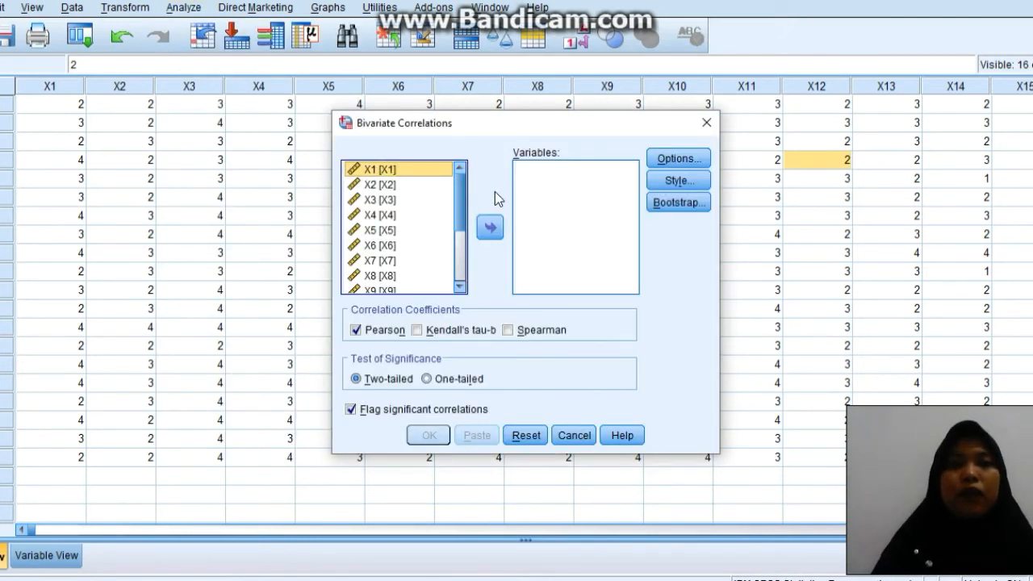
key(Escape)
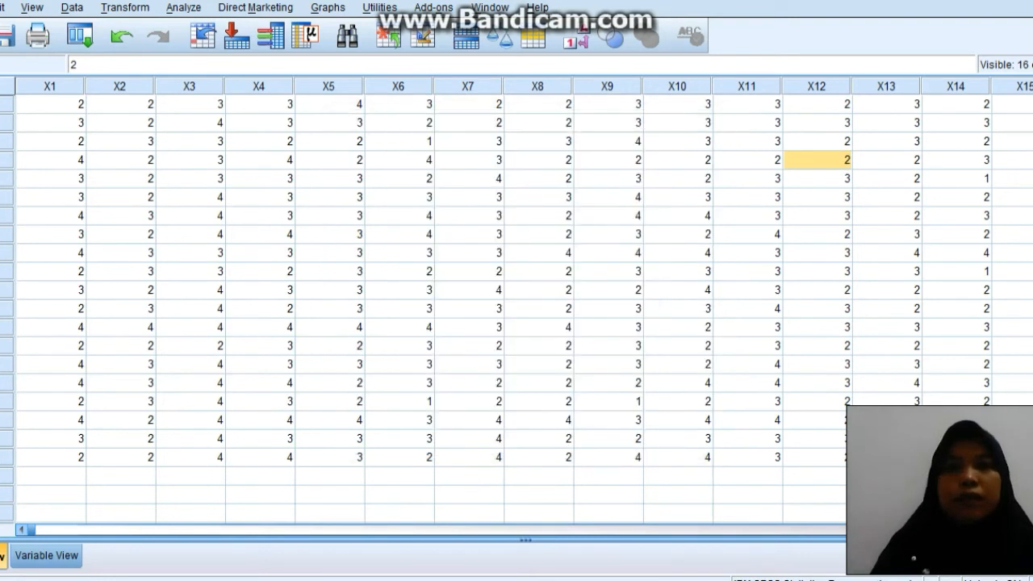
Run a two-tailed bivariate Pearson correlation on variables X1 through X15 and TOTAL, with significant correlations flagged.
click(183, 7)
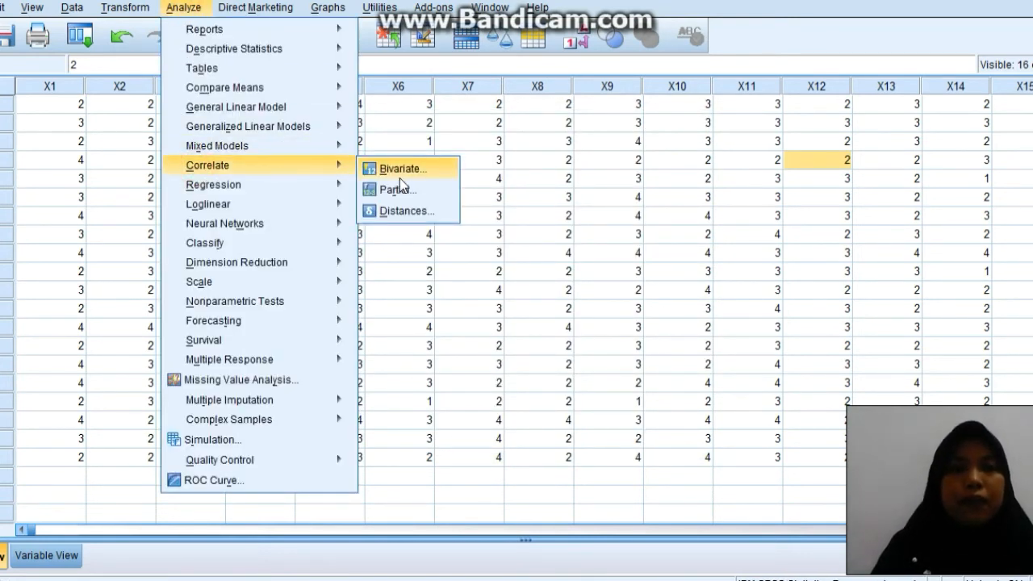
click(414, 170)
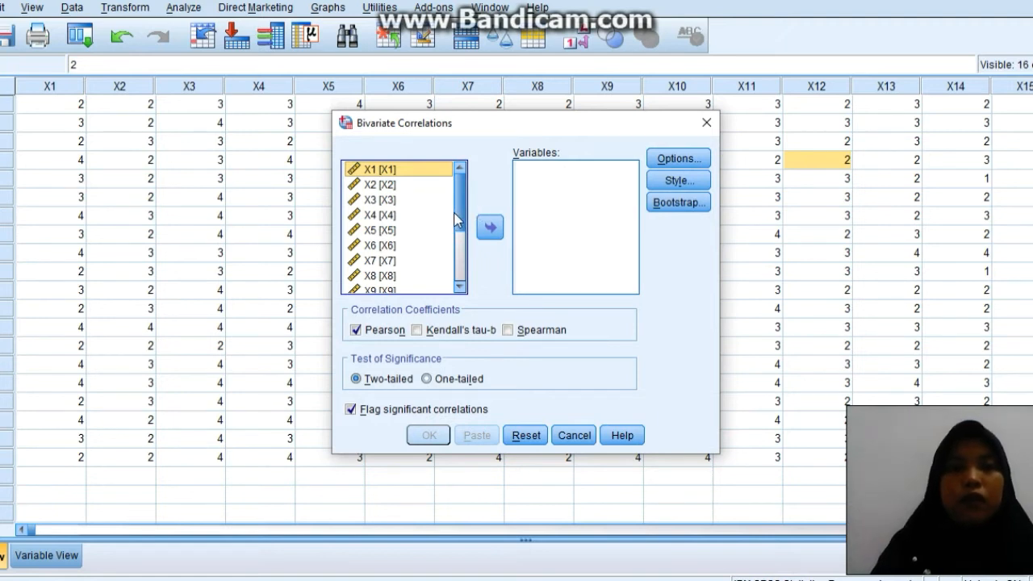
click(410, 170)
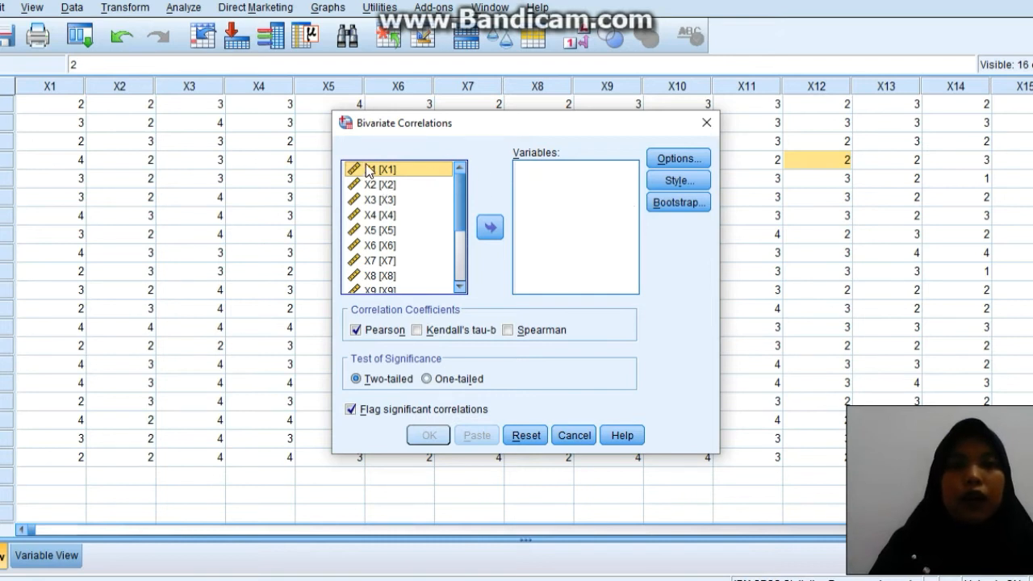
click(432, 167)
drag(460, 212, 460, 271)
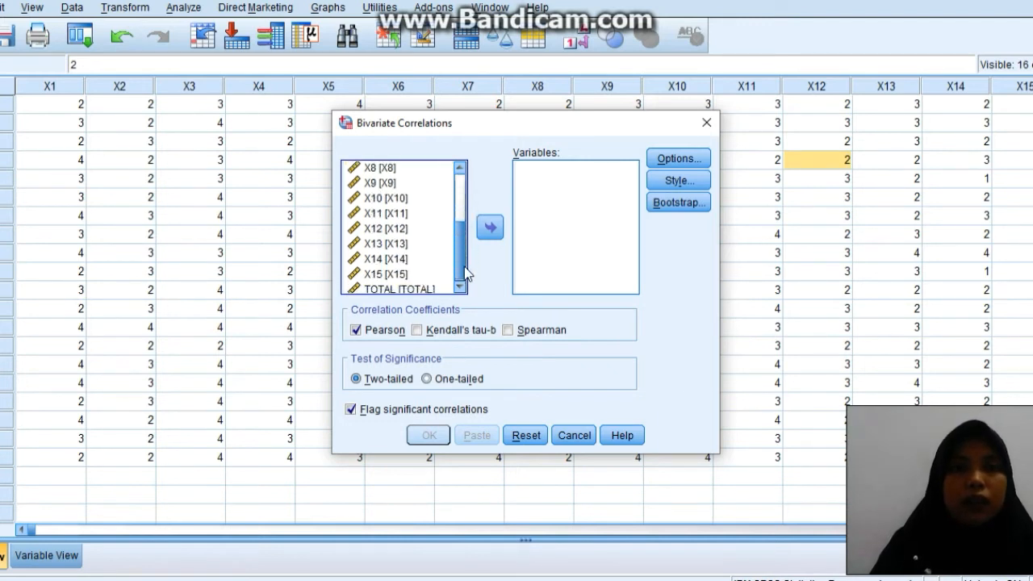
shift+click(419, 286)
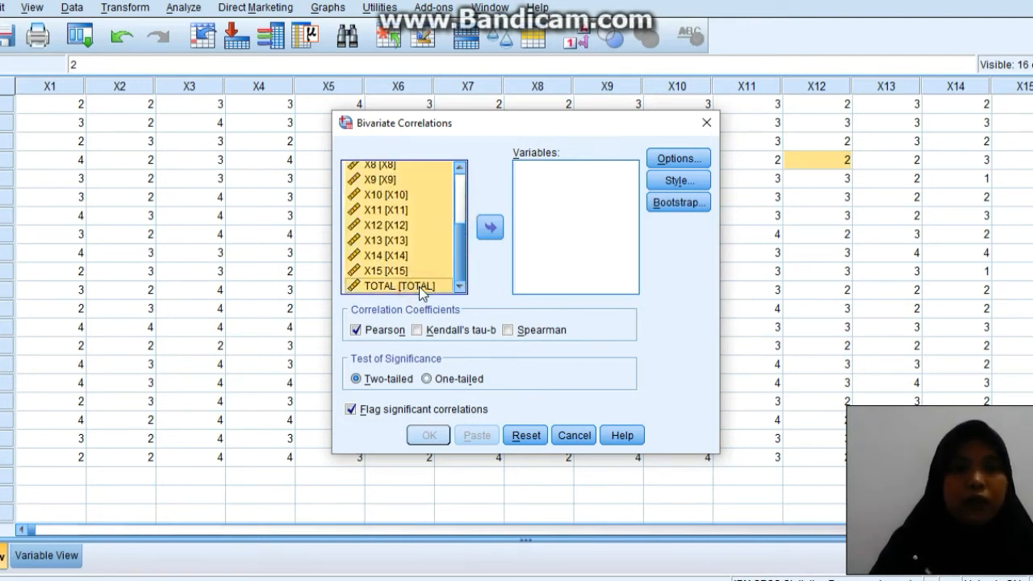
click(490, 228)
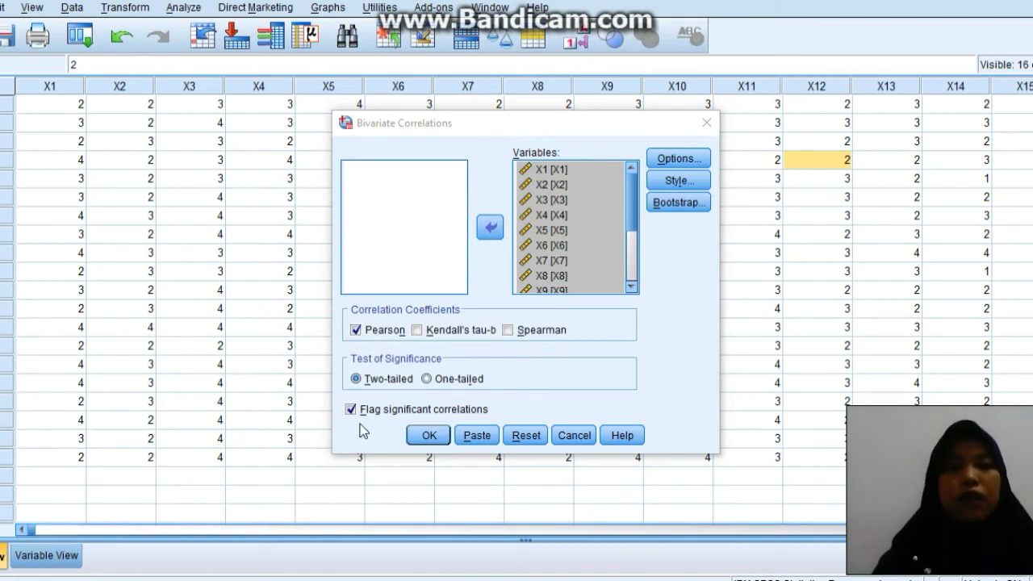
click(416, 434)
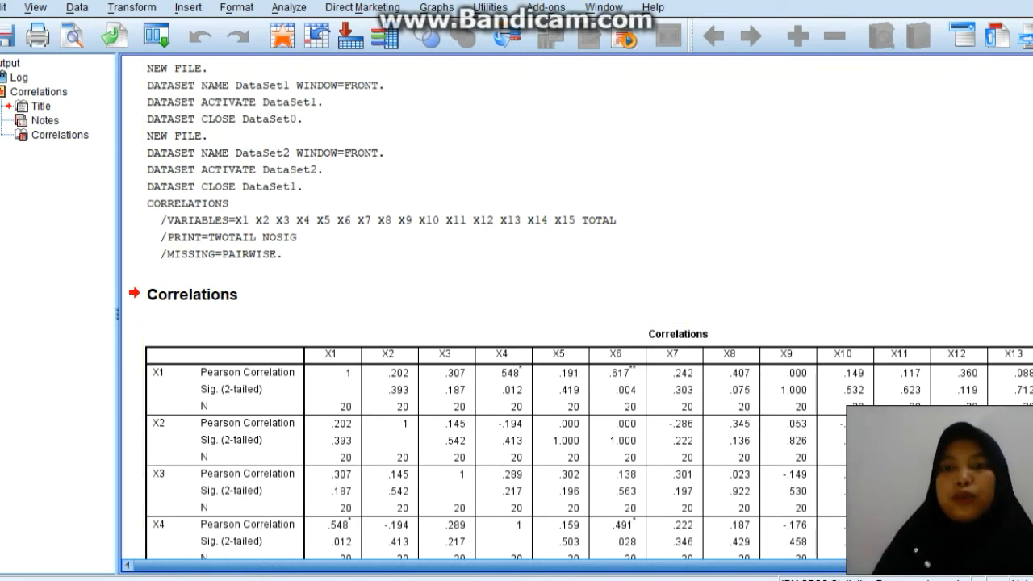
Examine the correlation output for items X1 through X15, including the TOTAL row and the significance footnotes.
scroll(516, 311, down, 6)
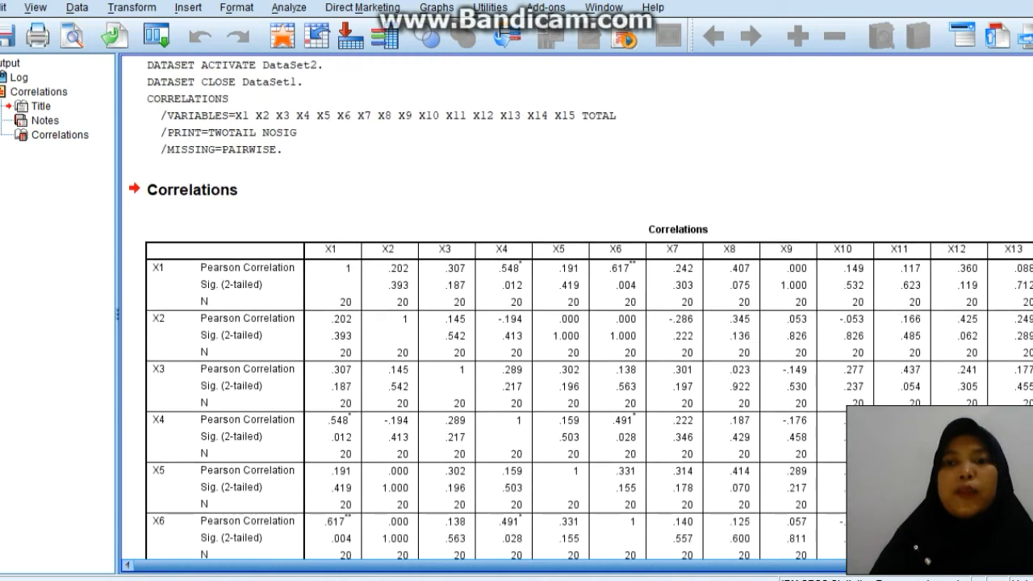
scroll(517, 311, down, 1)
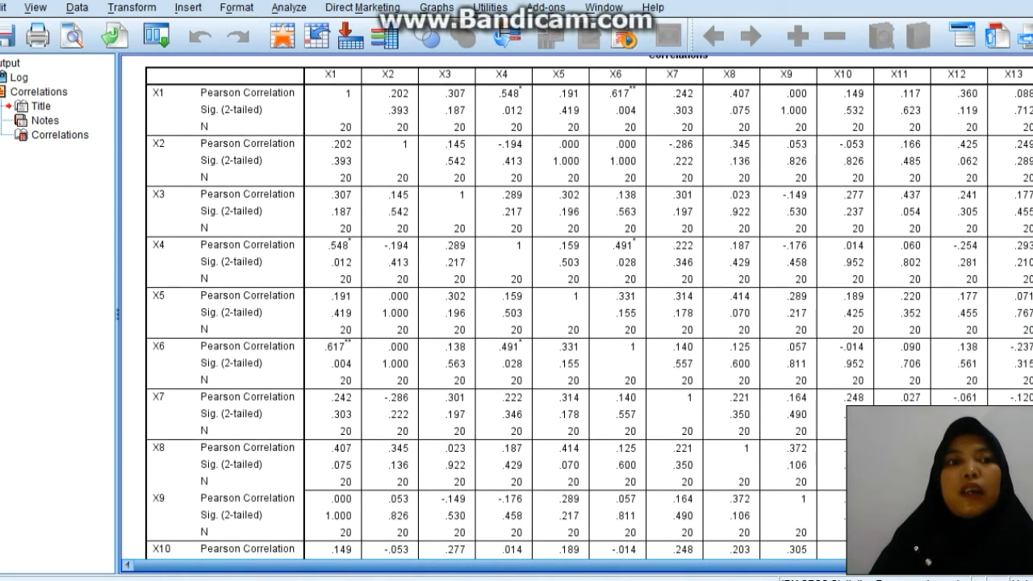
scroll(517, 311, down, 6)
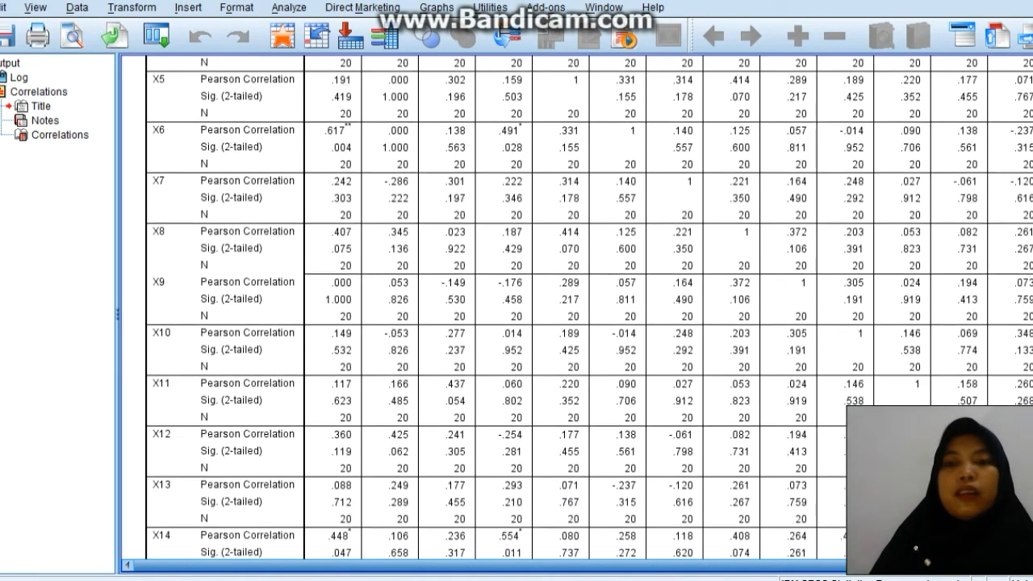
scroll(516, 311, down, 3)
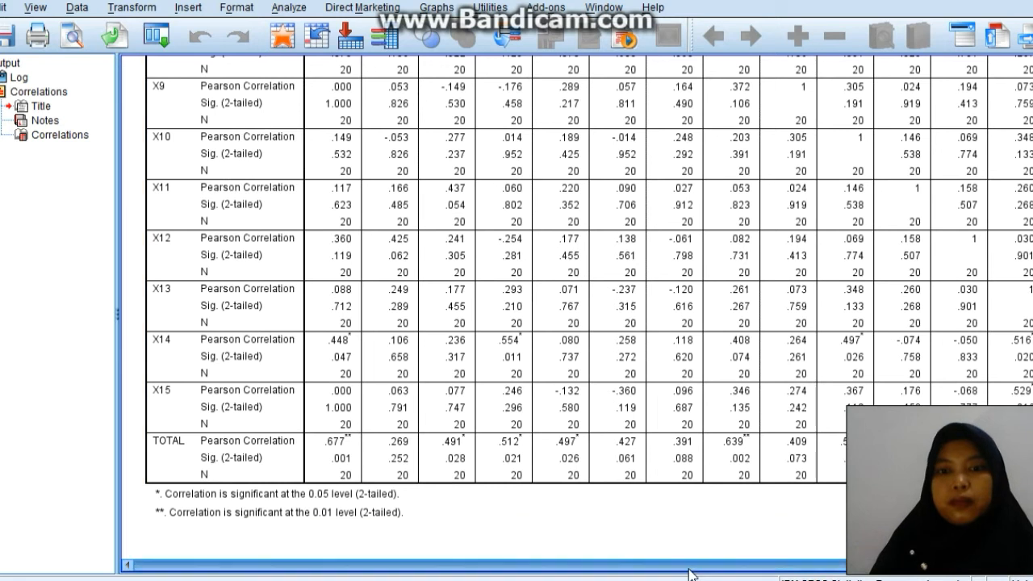
click(839, 569)
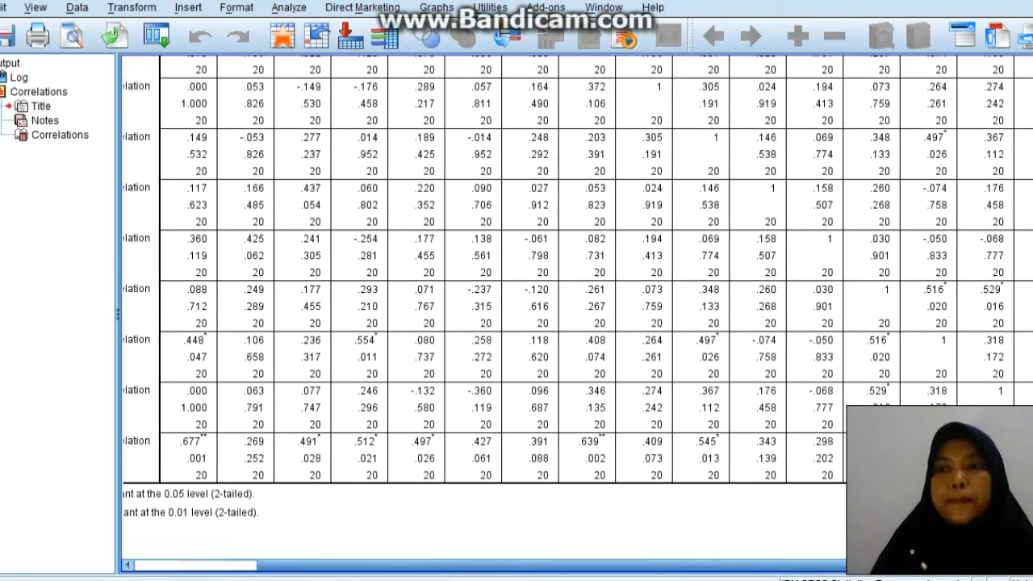
scroll(516, 306, up, 3)
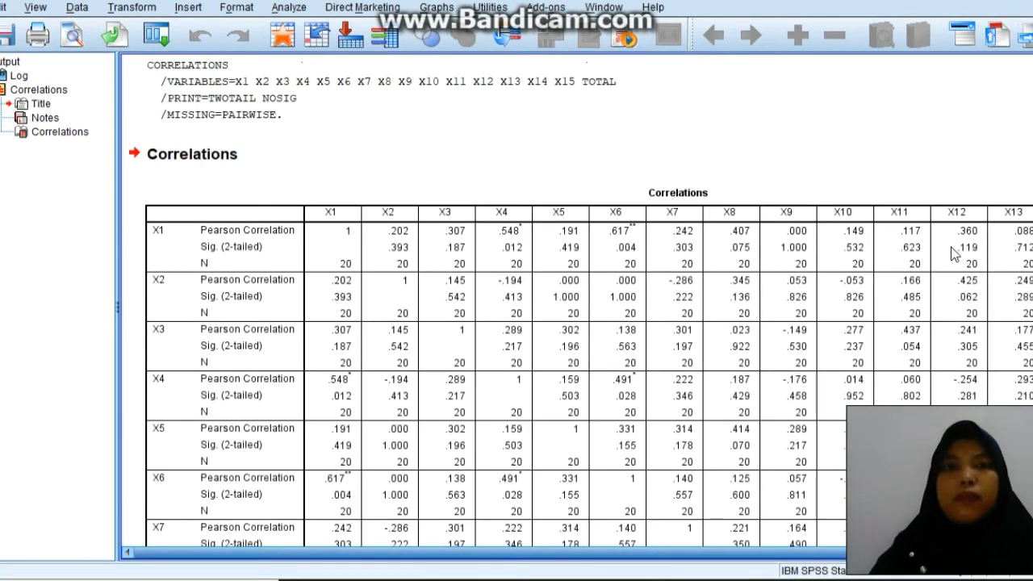
scroll(504, 34, down, 5)
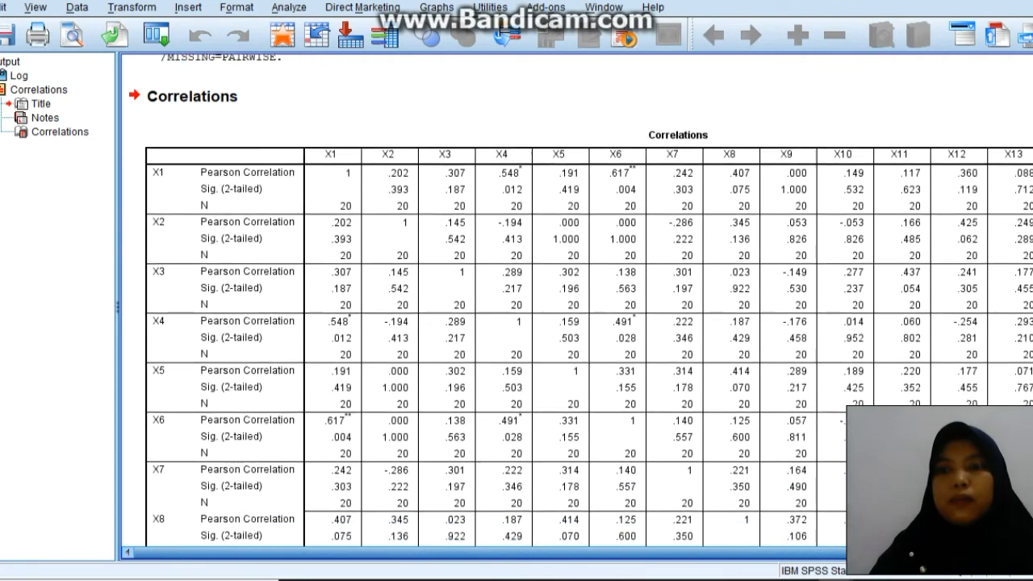
scroll(503, 34, down, 7)
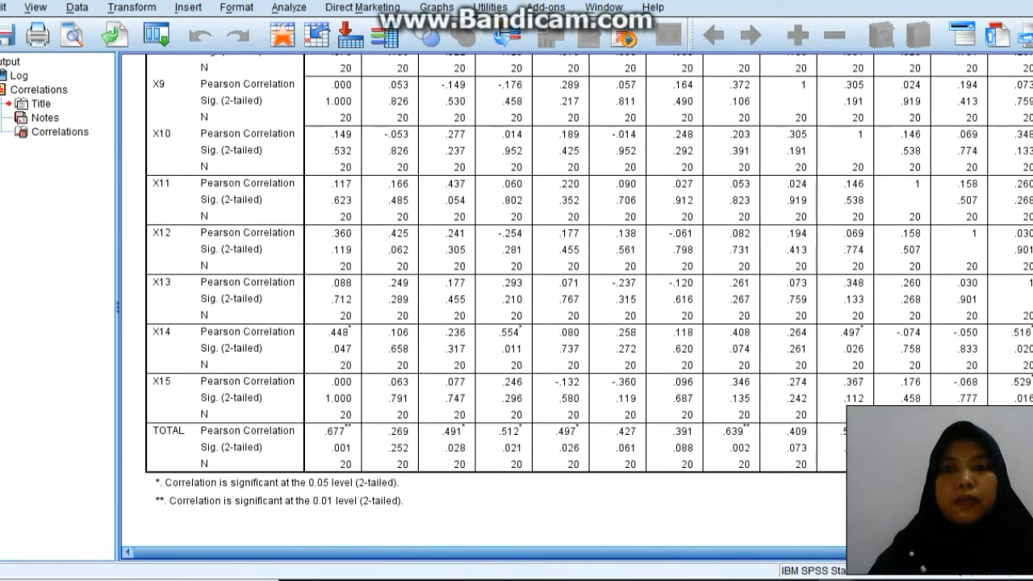
Copy the Correlations table from the output and paste it into the Word document.
click(649, 346)
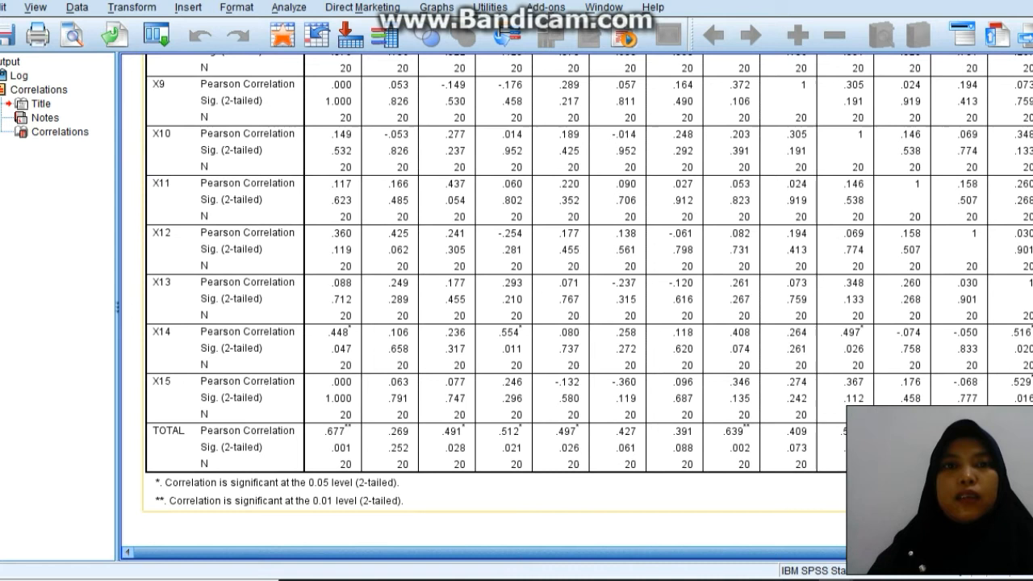
right_click(648, 340)
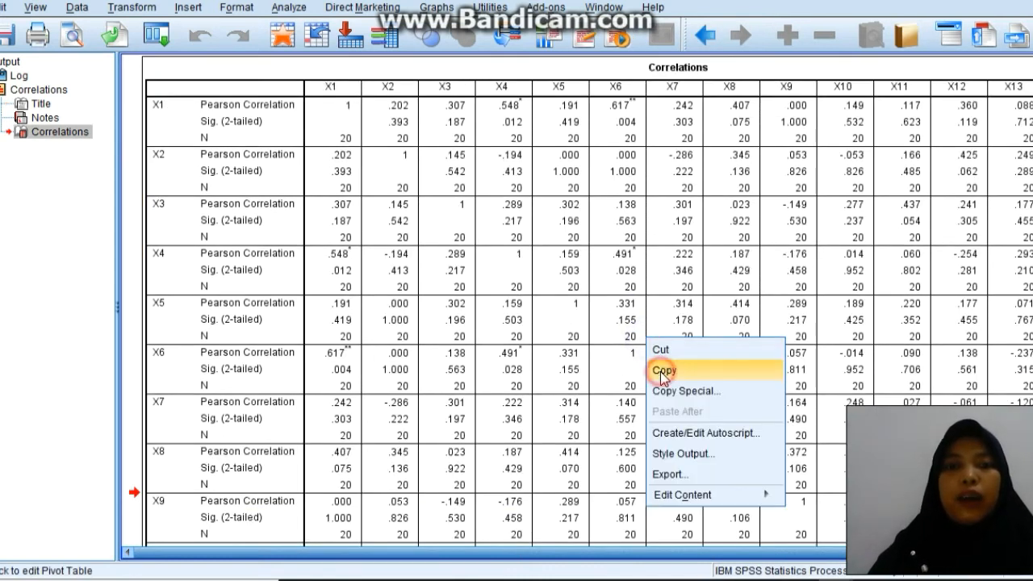
click(663, 373)
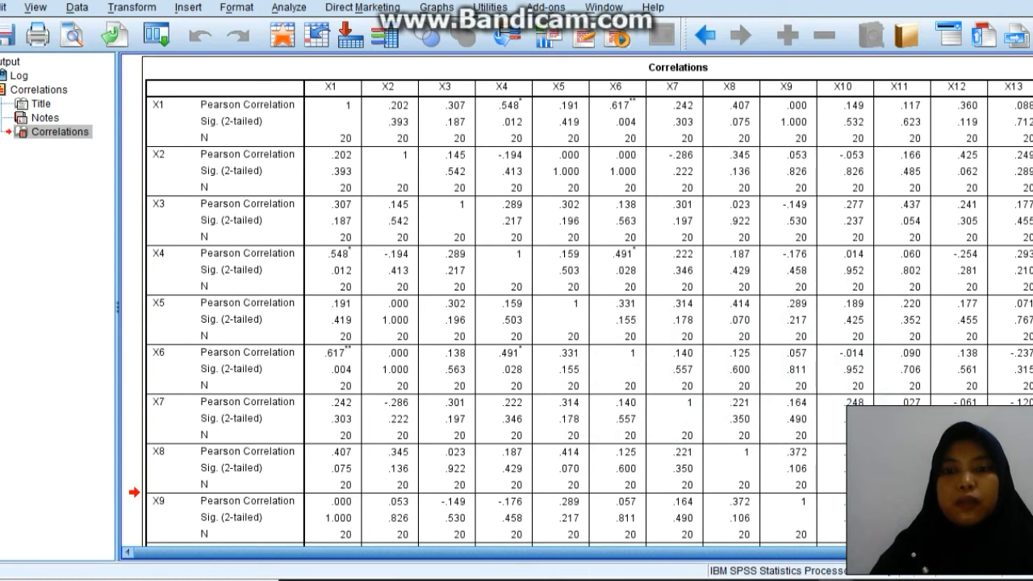
key(alt+Tab)
key(ctrl+v)
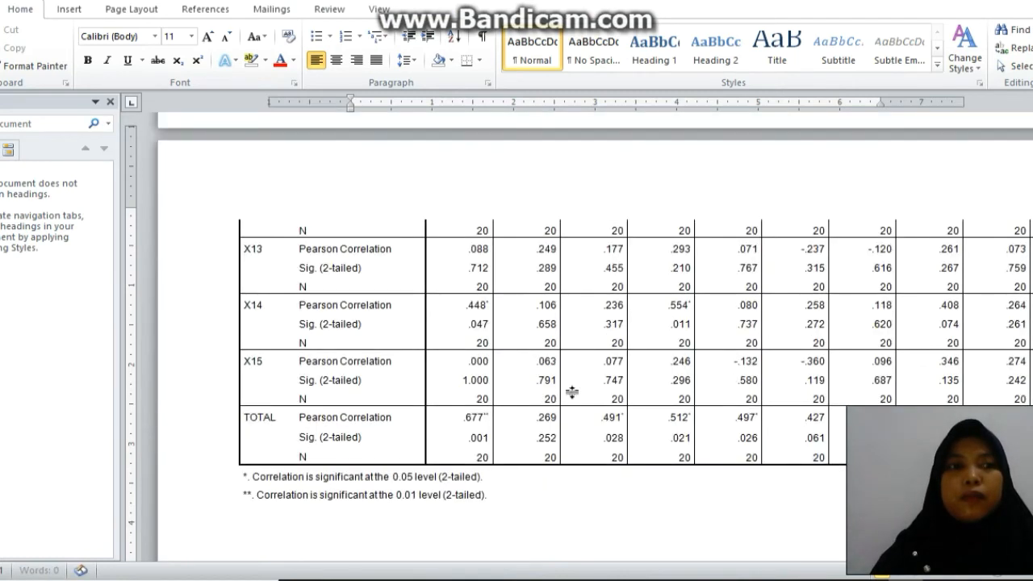
Close the document's Navigation pane and zoom out until the pasted table shows all columns from X1 to TOTAL.
click(559, 288)
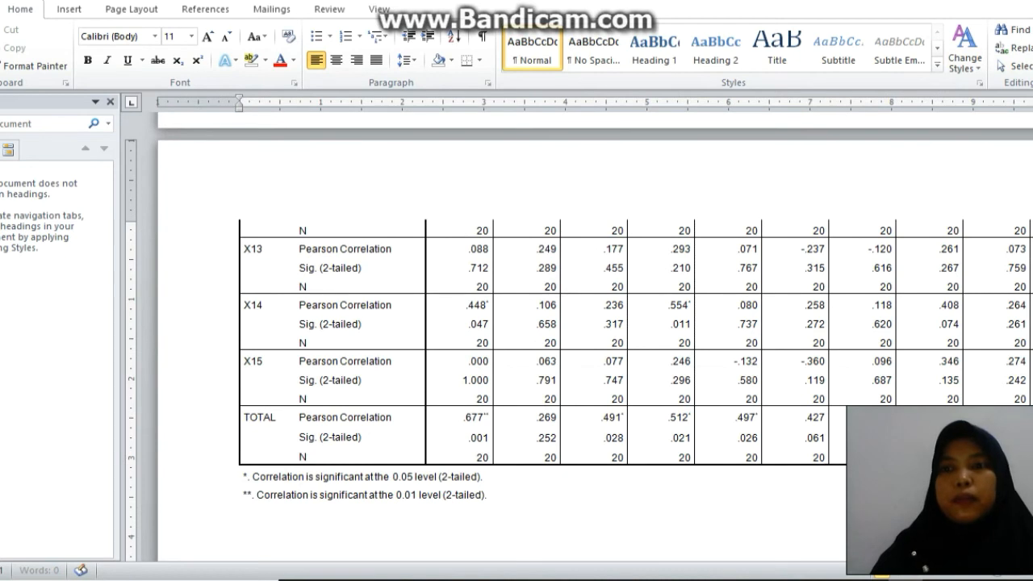
drag(1032, 330, 1032, 153)
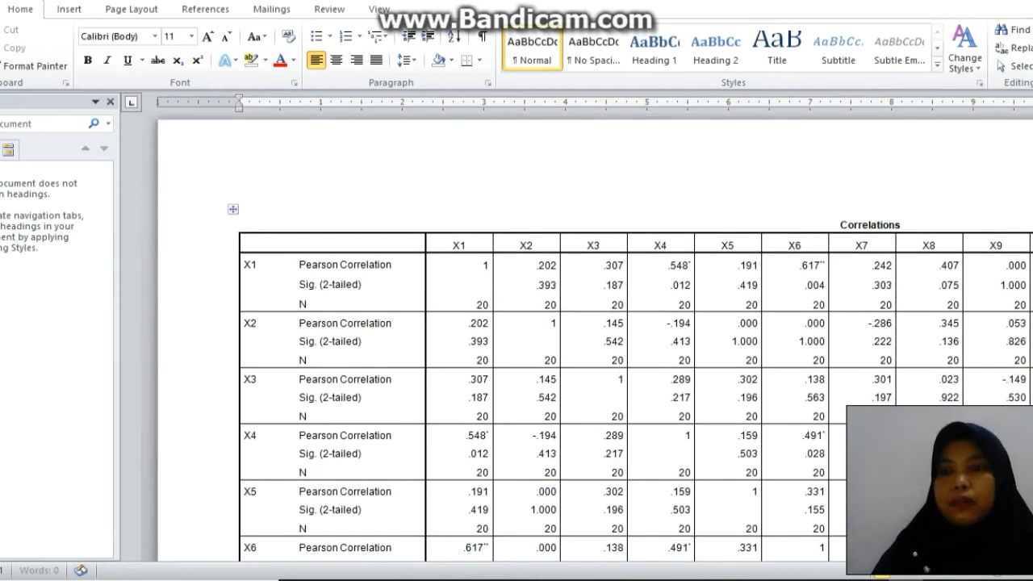
click(107, 101)
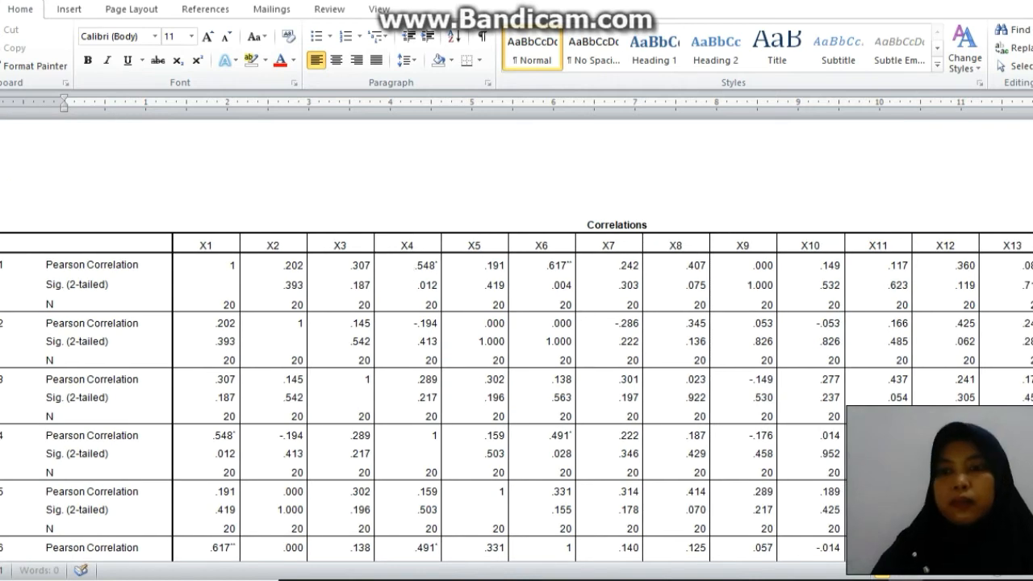
click(1000, 570)
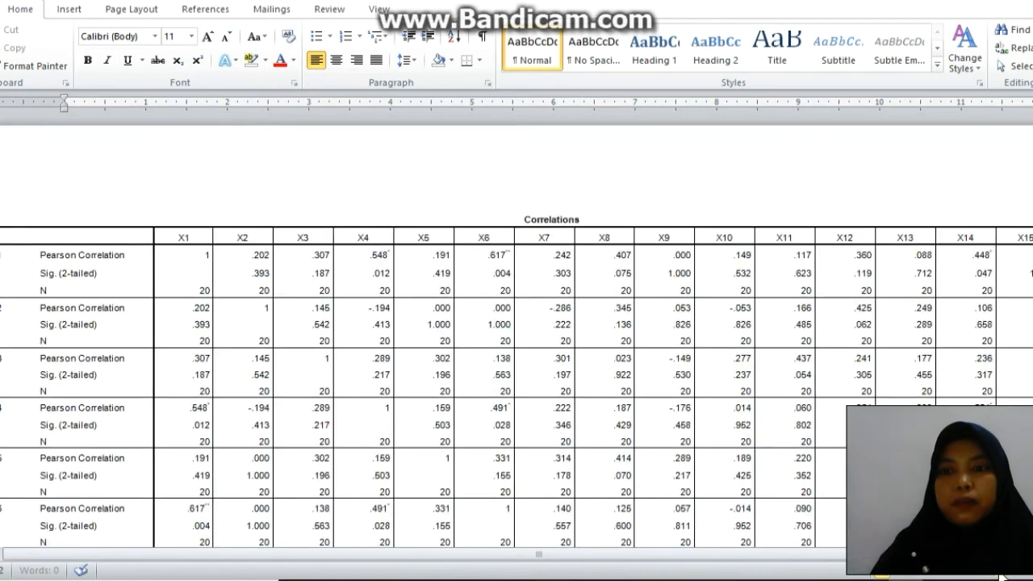
click(1000, 570)
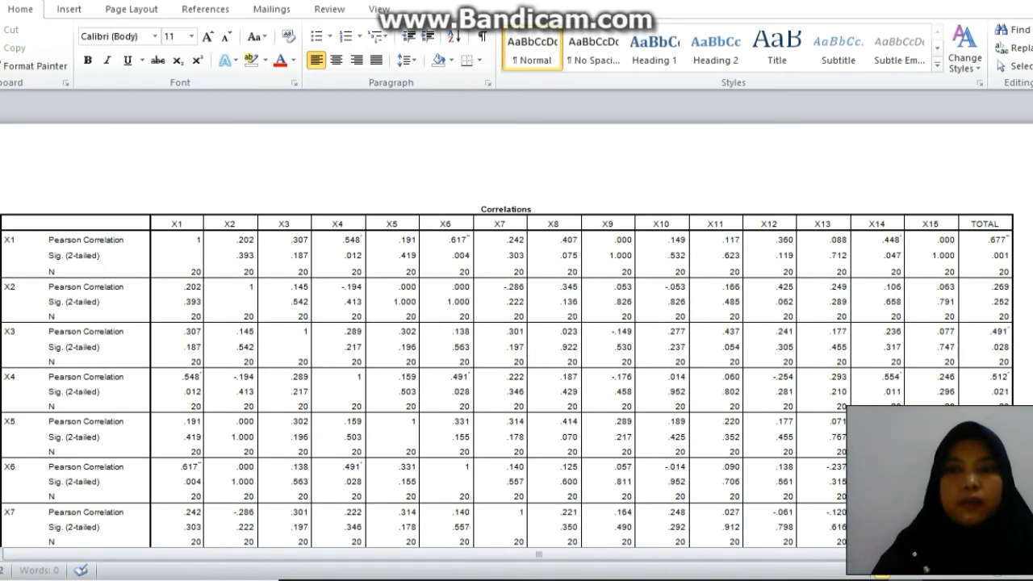
Add the heading ANALISIS below the footnotes of the pasted correlation table.
drag(1032, 172, 1032, 332)
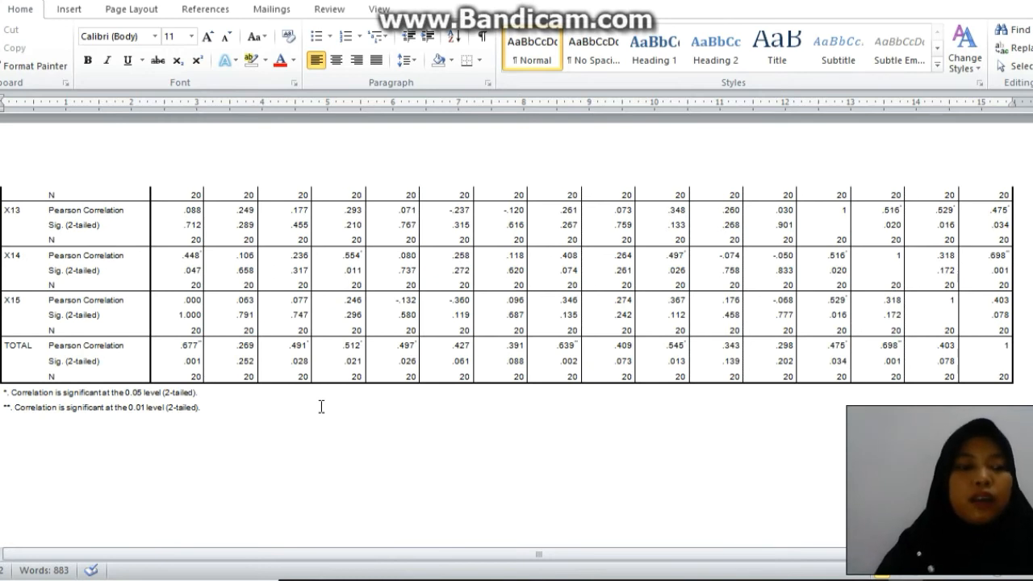
text(ANALISIS)
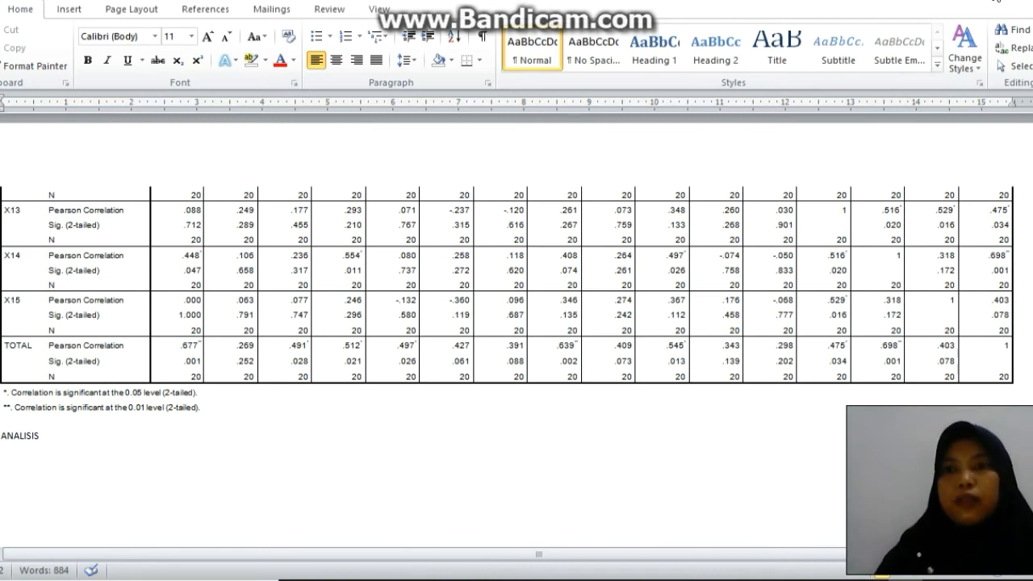
click(242, 225)
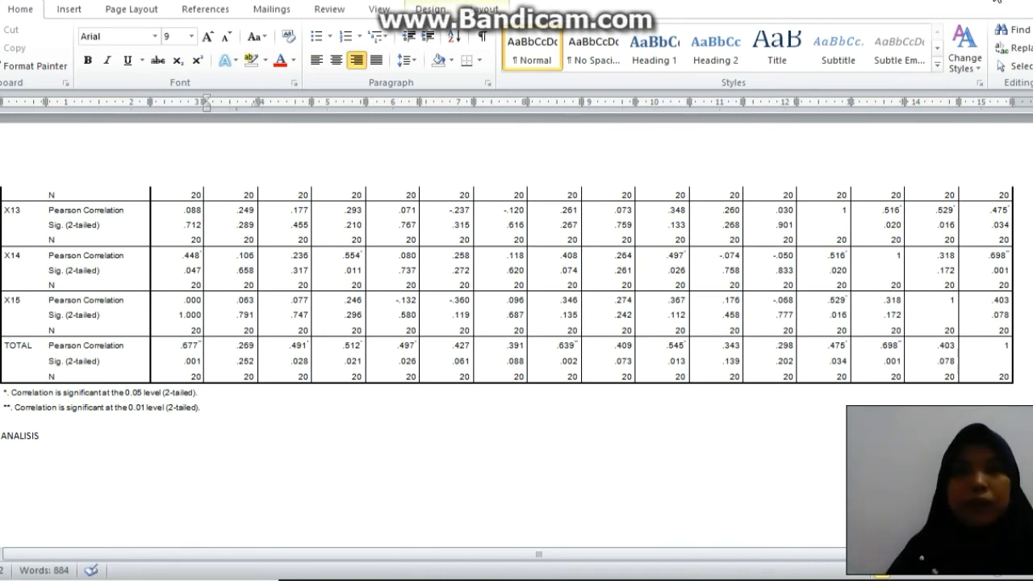
Begin the analysis on the line under the ANALISIS heading with the text "PEERTANYAAN 1 MEMPUNYAI".
click(25, 461)
click(24, 460)
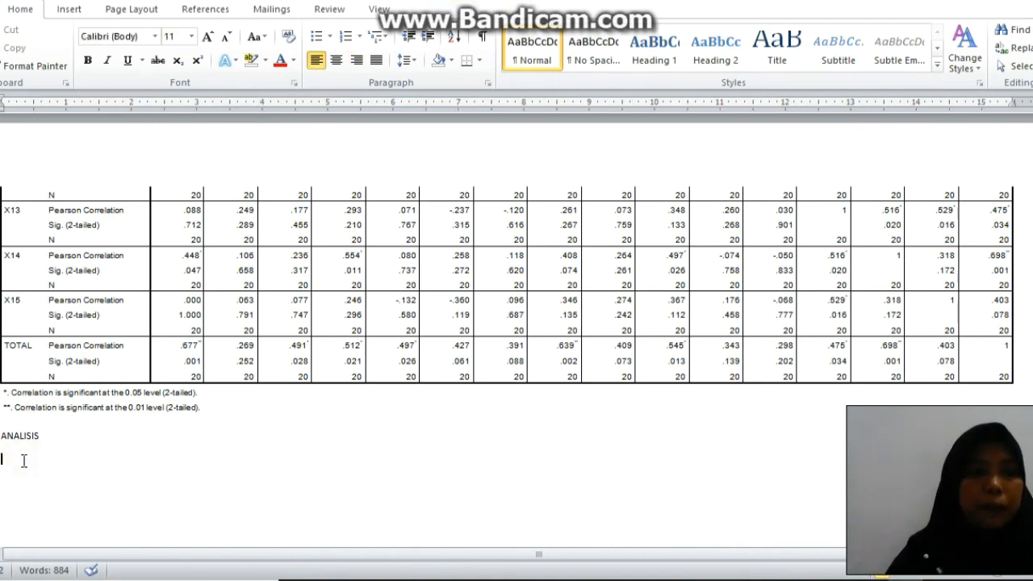
text(PE)
key(Caps_Lock)
text(\)
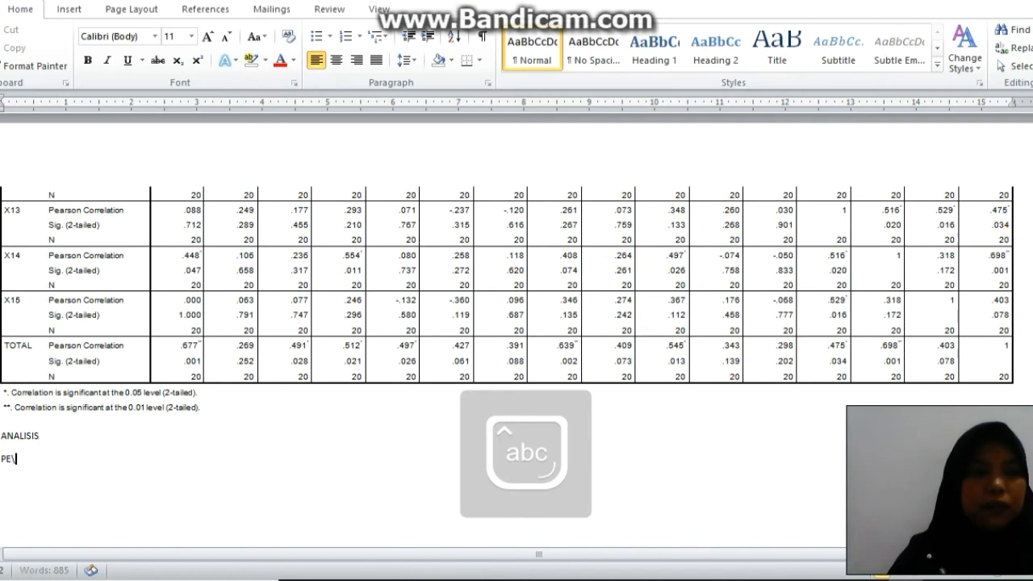
key(BackSpace)
key(Caps_Lock)
text(ERTAN)
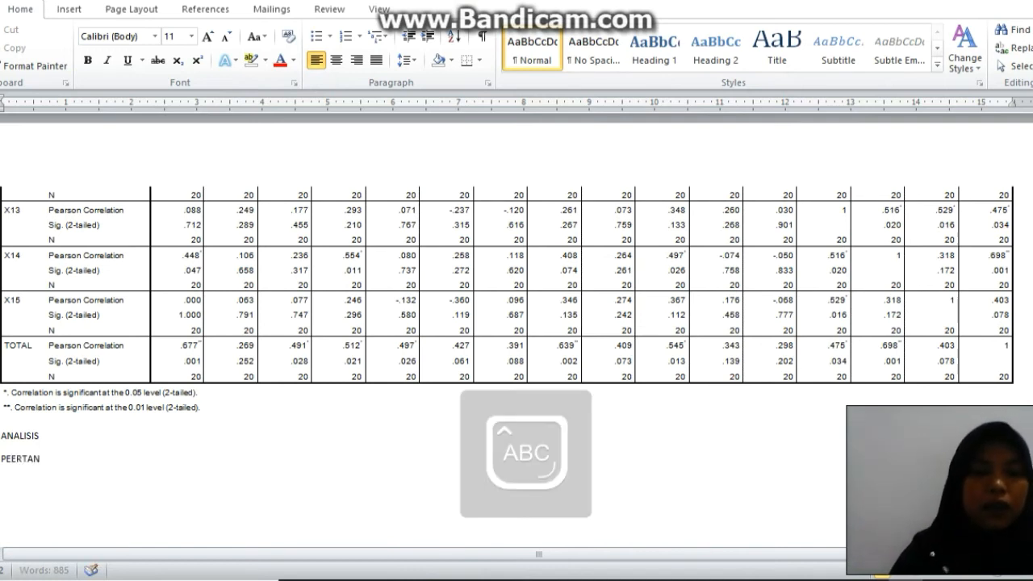
text(YAAN 1)
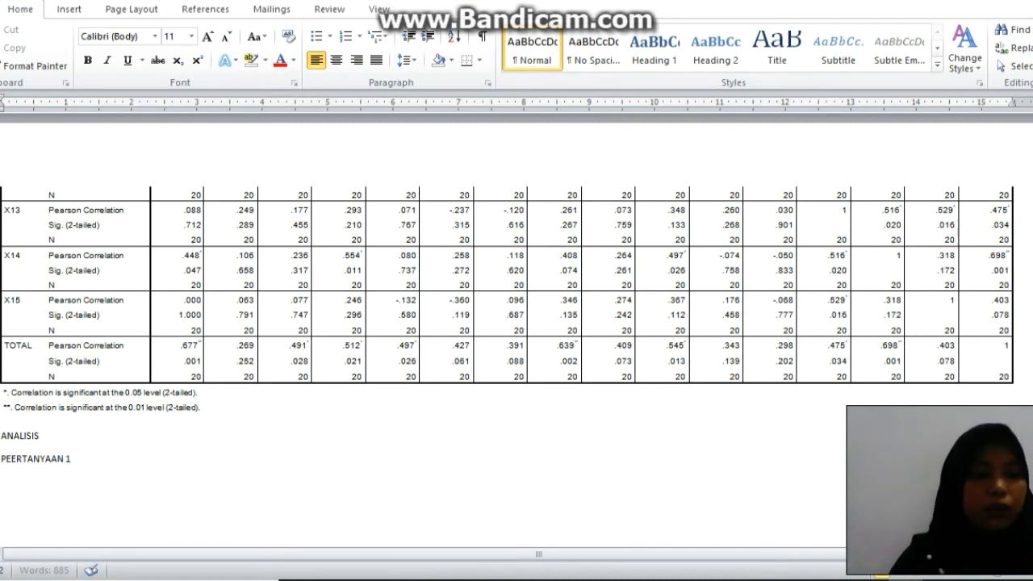
text( ME)
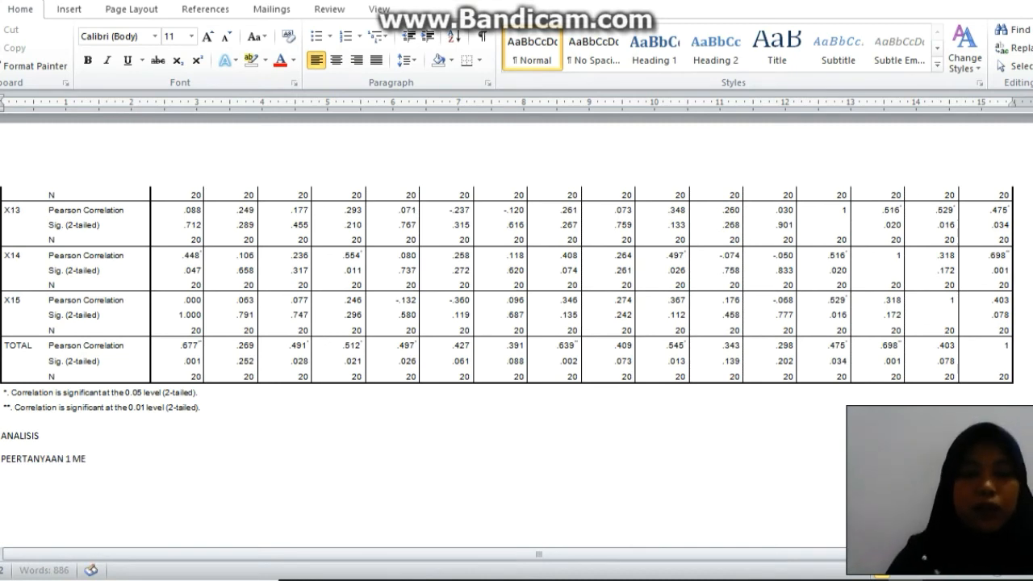
text(MPUNYAI)
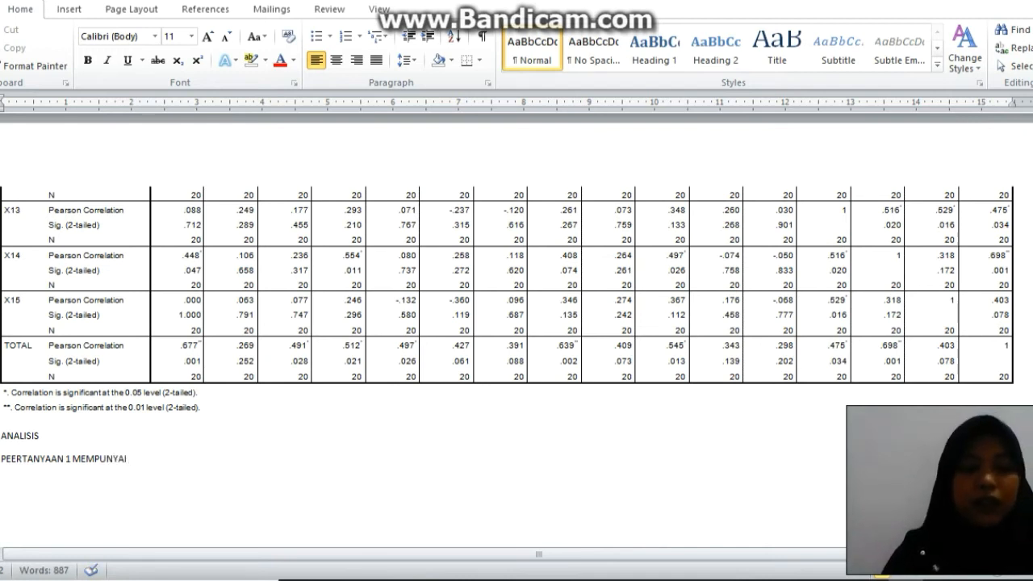
text( SIGNIFIKAN )
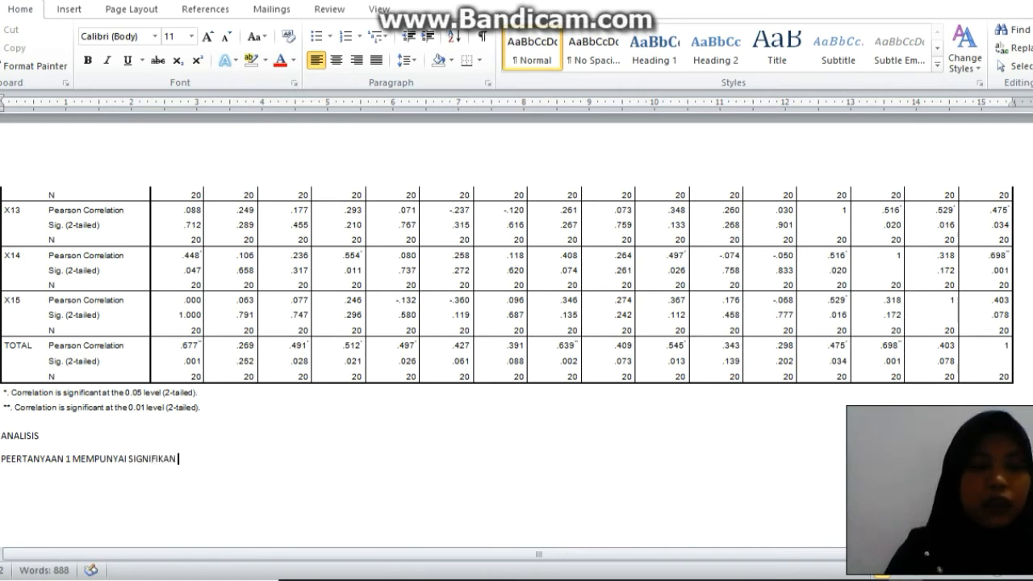
text(0.001)
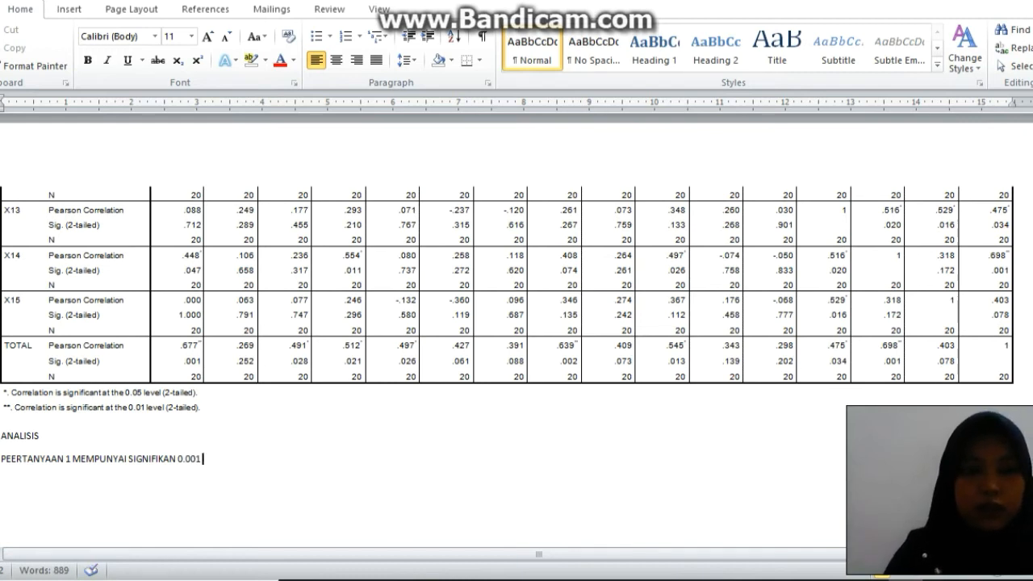
text( < )
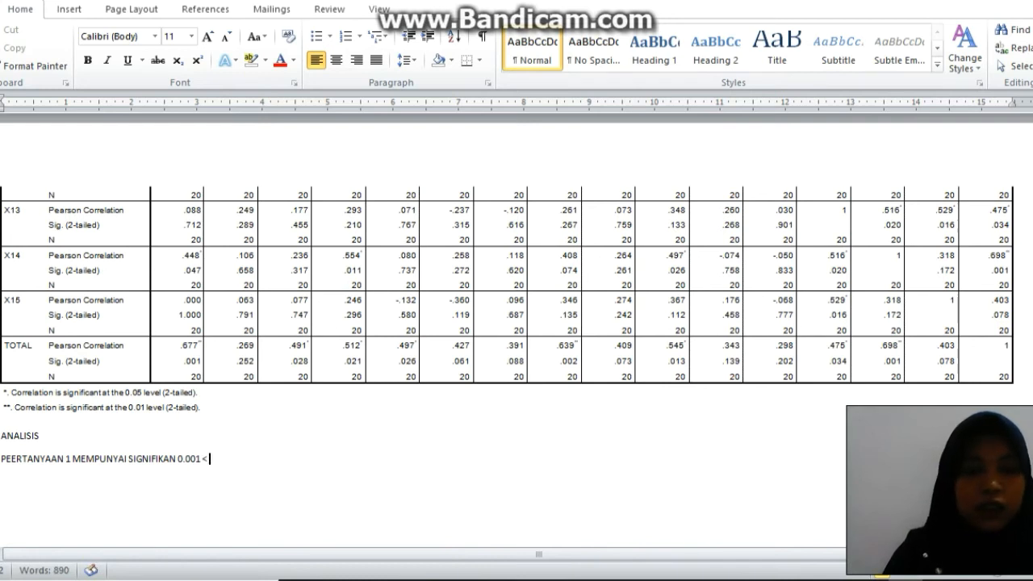
text(0.)
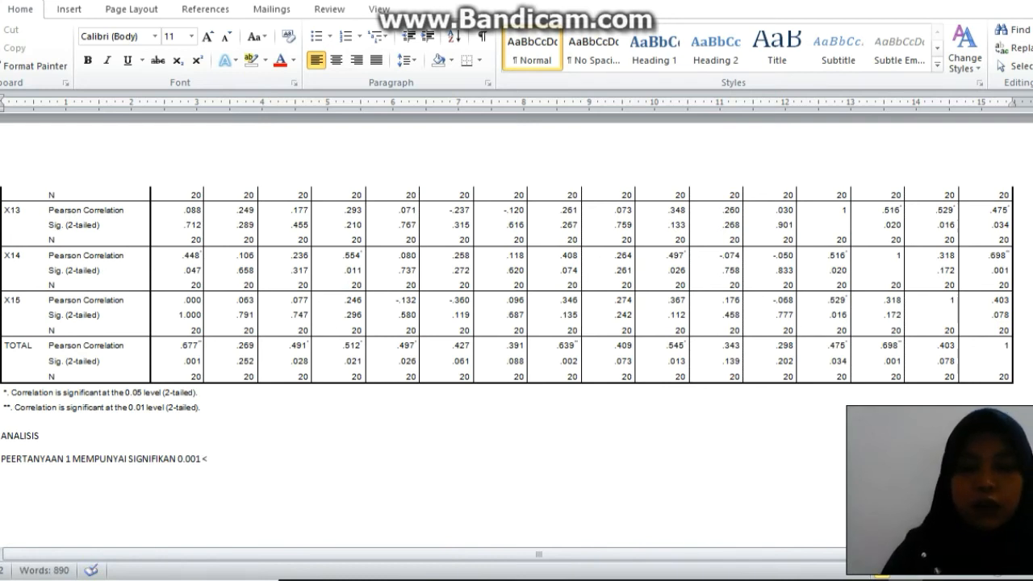
text(05)
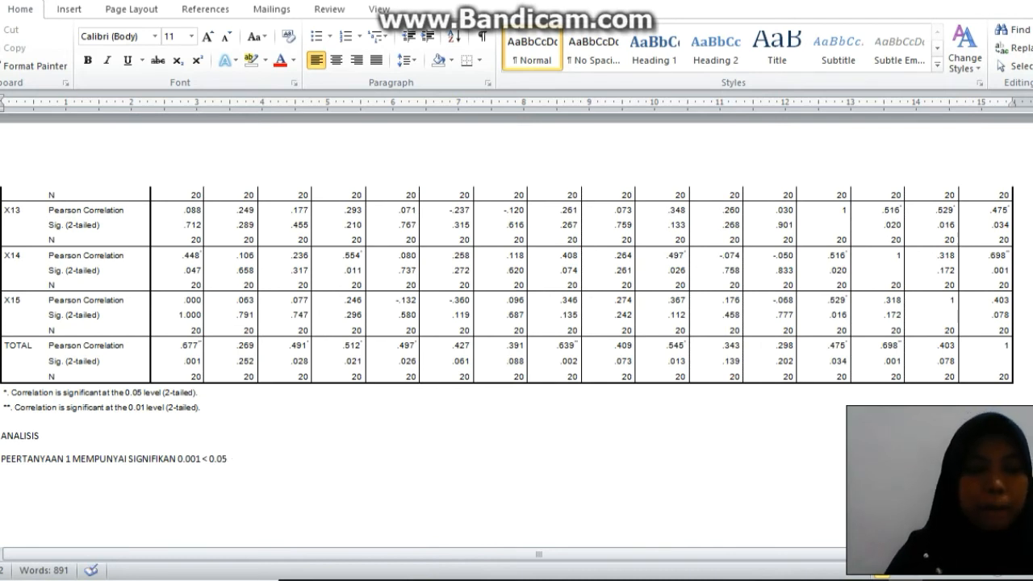
text( MAKA D)
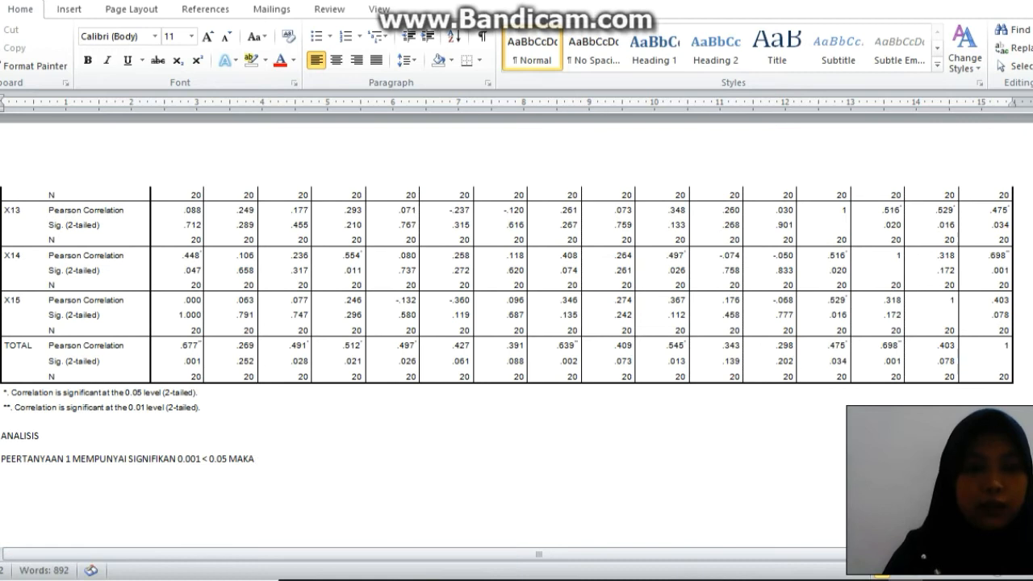
text(IKATAKAN BERKO)
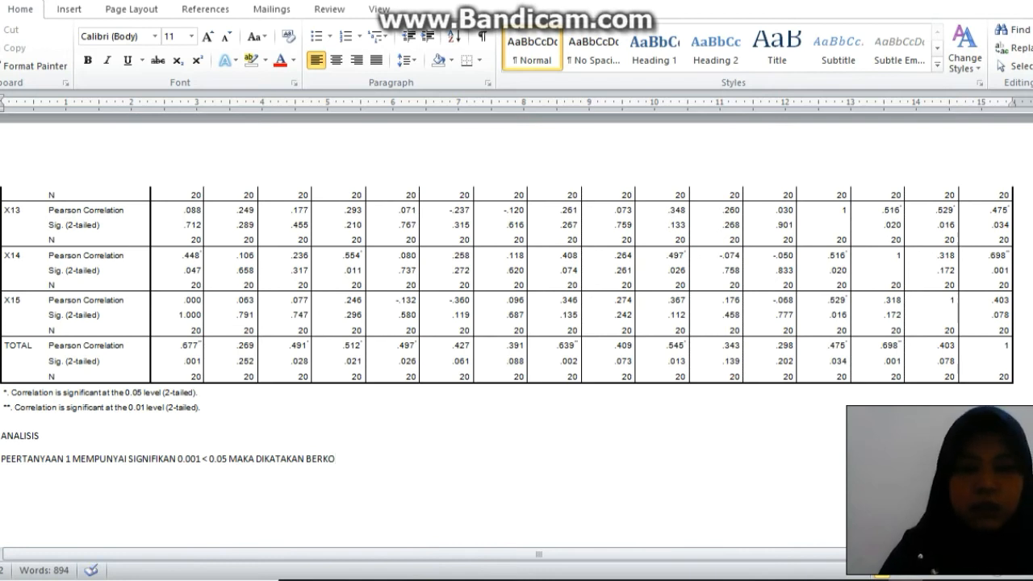
Complete the question 1 sentence with "< 0.05 MAKA DIKATAKAN BERKORELASI DAN VALID".
text(RELASI DAN VALID )
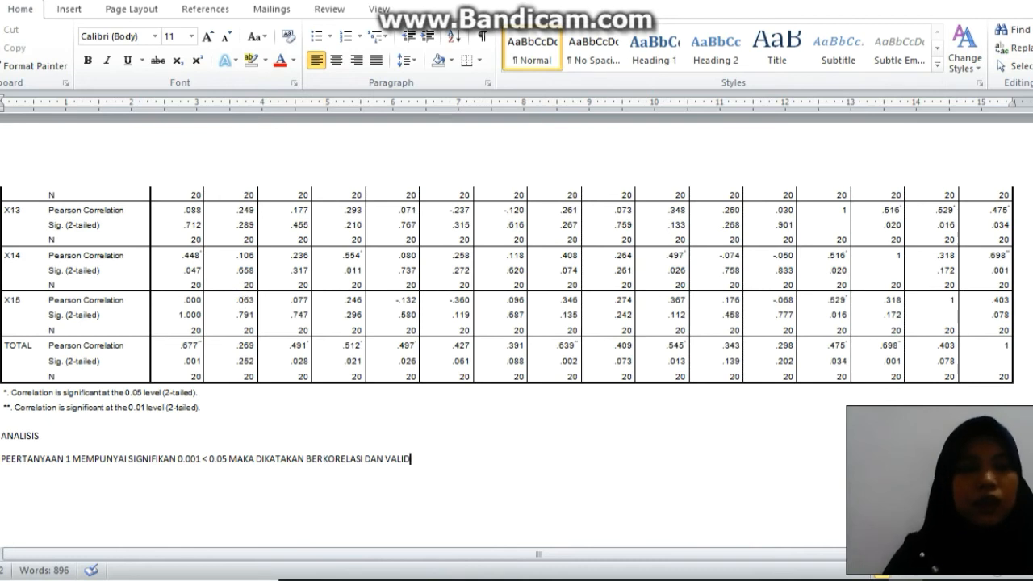
text(PERTA)
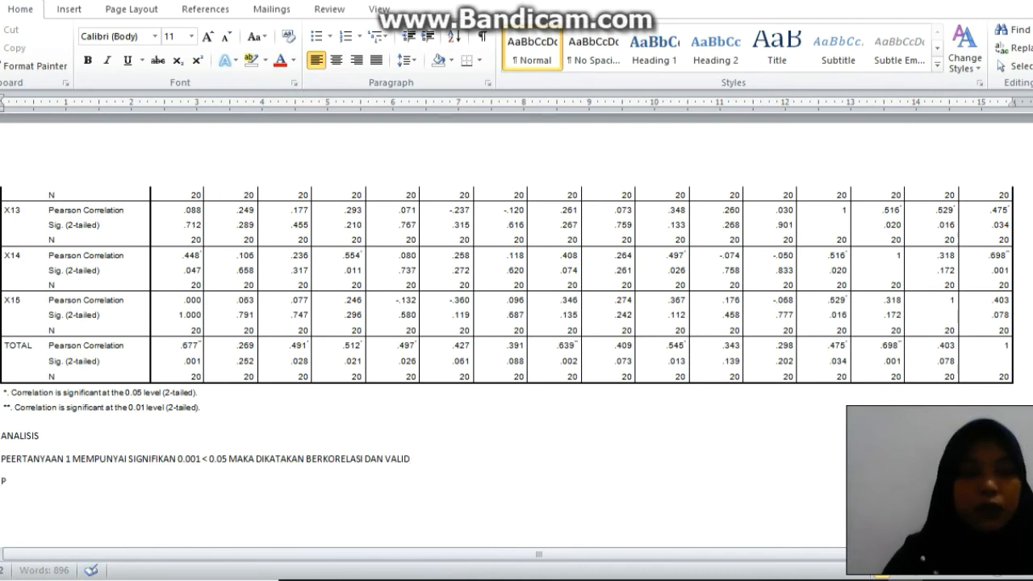
text(NYAAN 2)
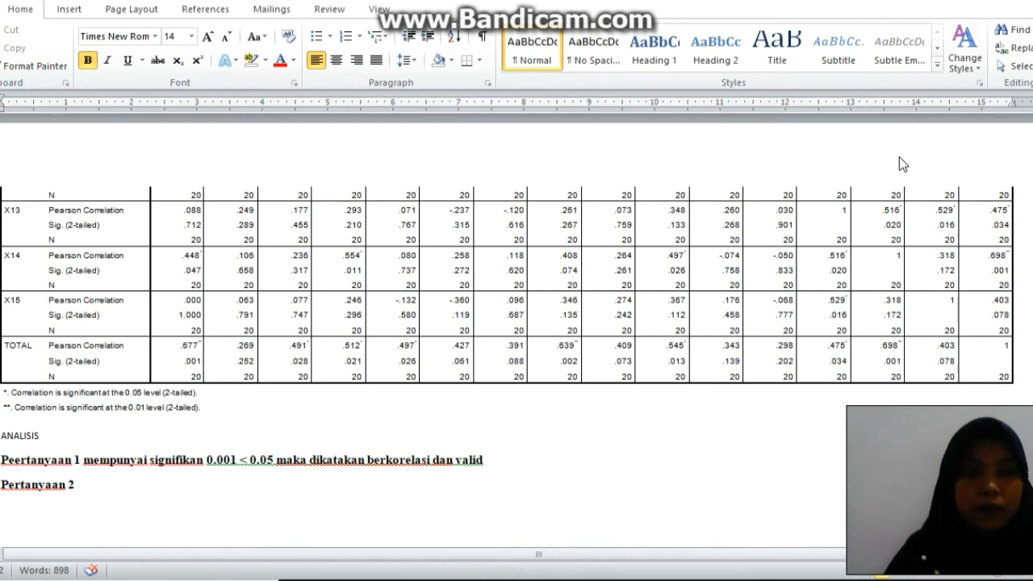
Start the question 2 sentence on a new line with "Pertanyaan 2 mempunyai signifuikan 0.252".
text(mempunyai signifuikan)
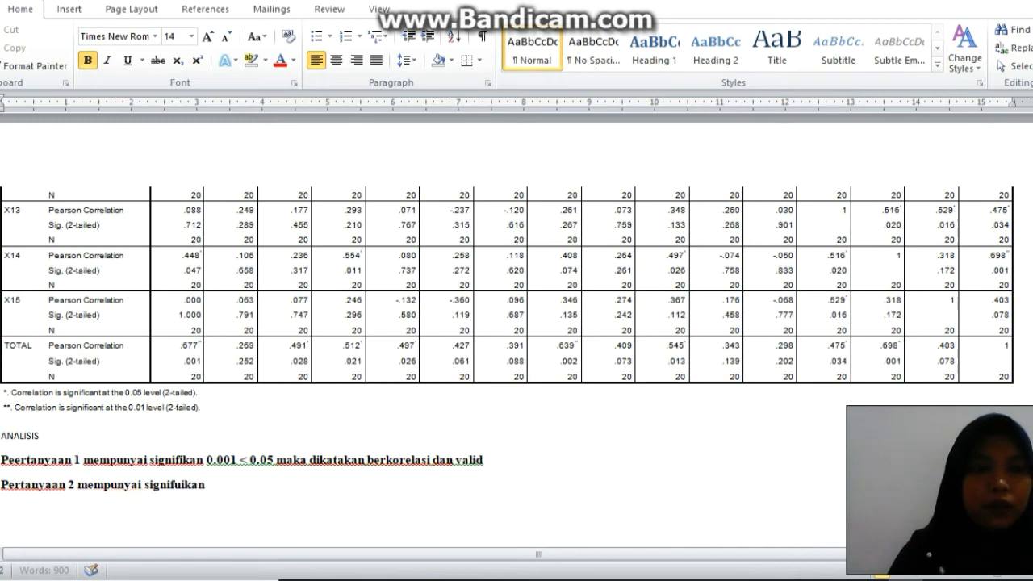
text( 0.0)
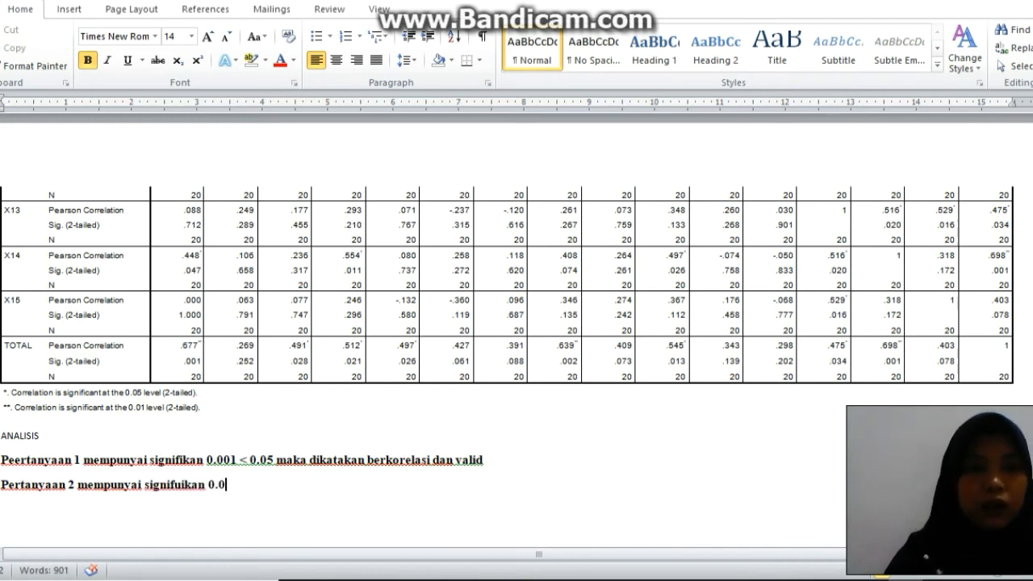
key(BackSpace)
text(252)
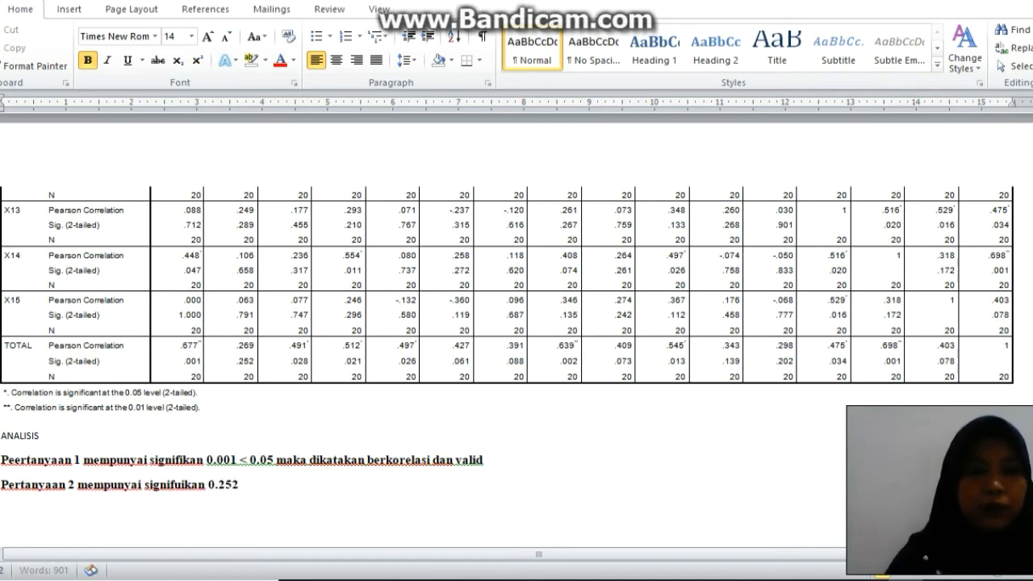
text( yang)
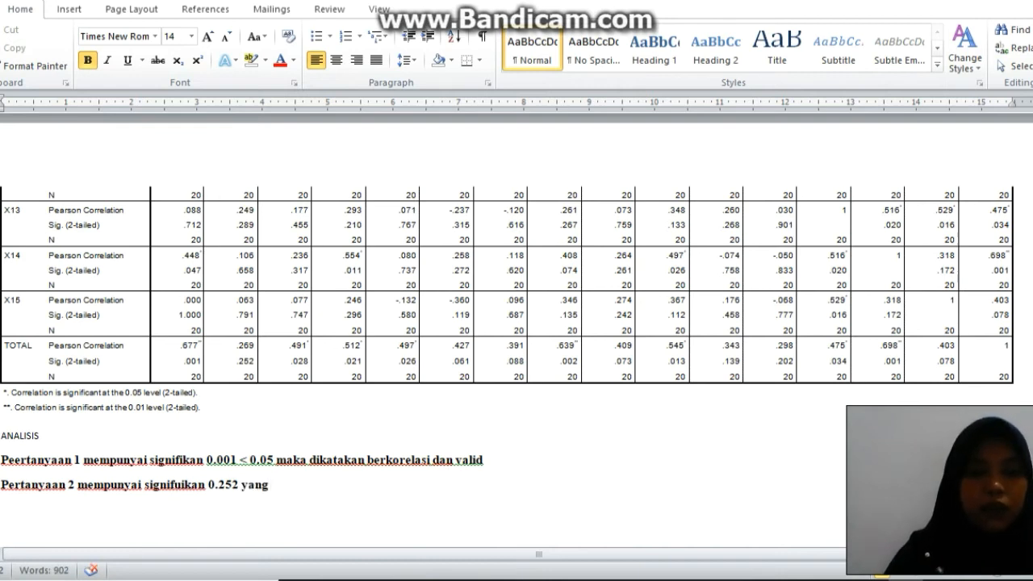
Add the comparison "> 0.05" after question 2's significance value.
key(BackSpace)
key(BackSpace)
key(BackSpace)
key(BackSpace)
key(BackSpace)
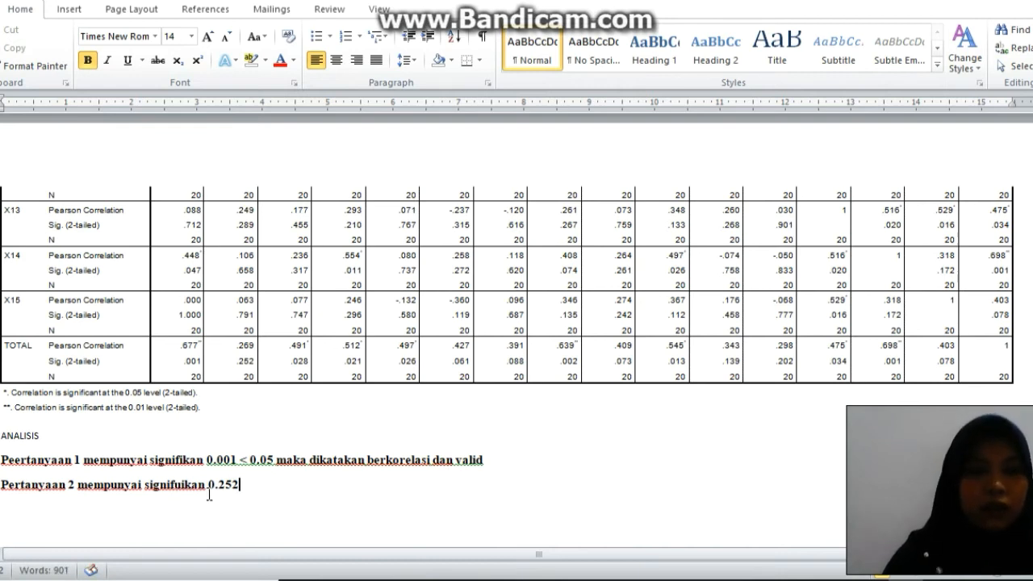
text(> 0)
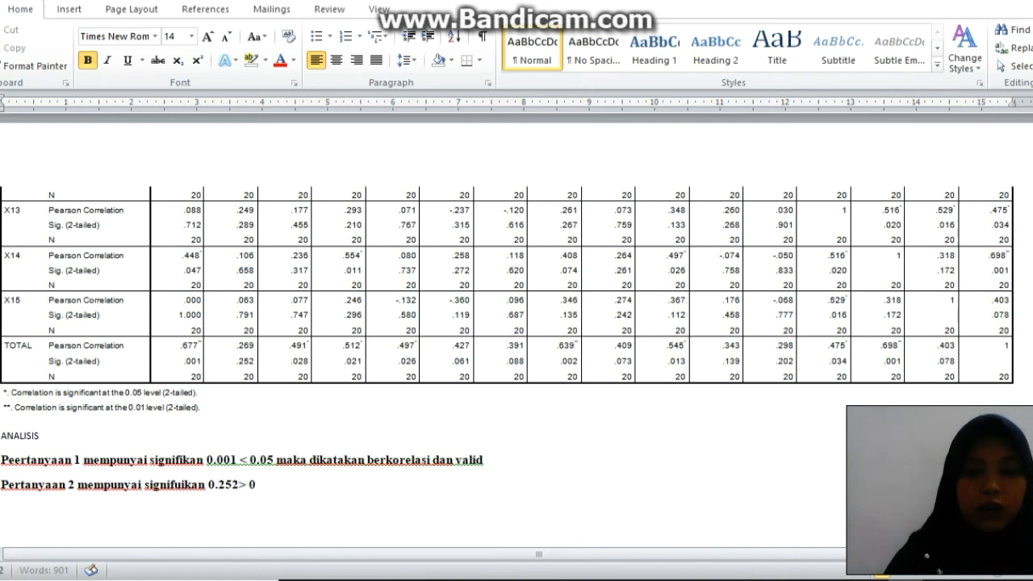
text(.05)
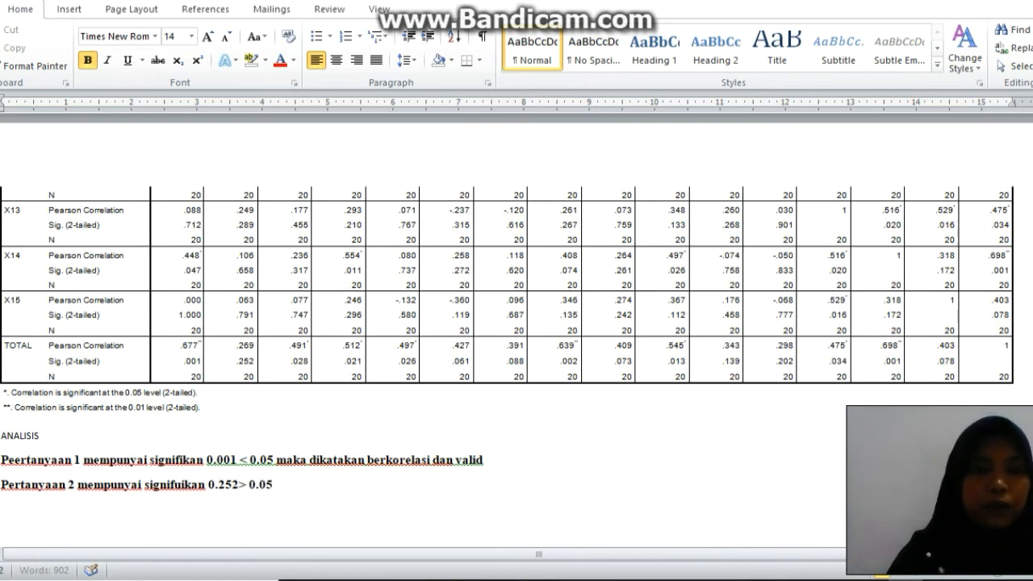
text( maka dikatakn)
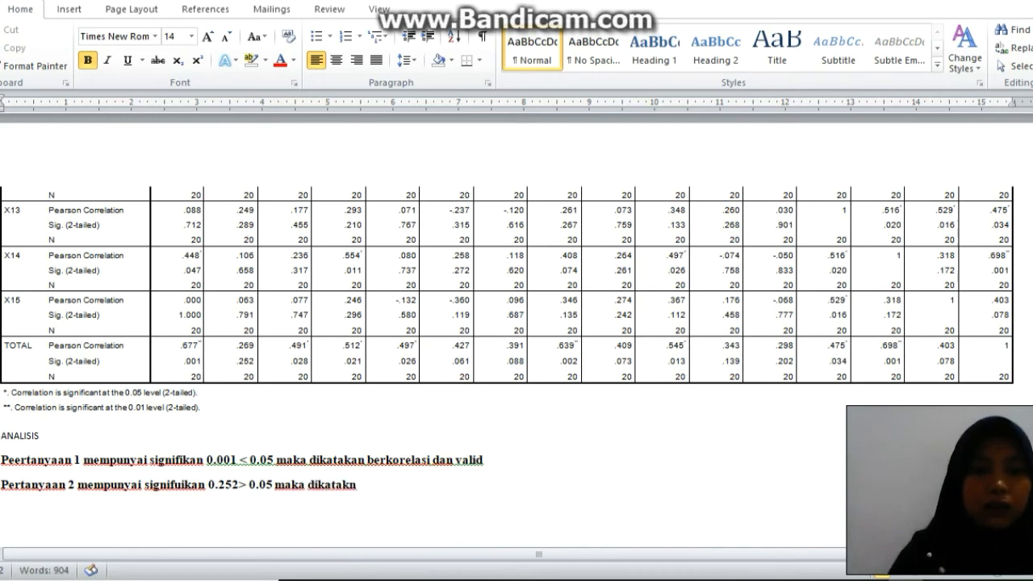
text( tidak valid dan )
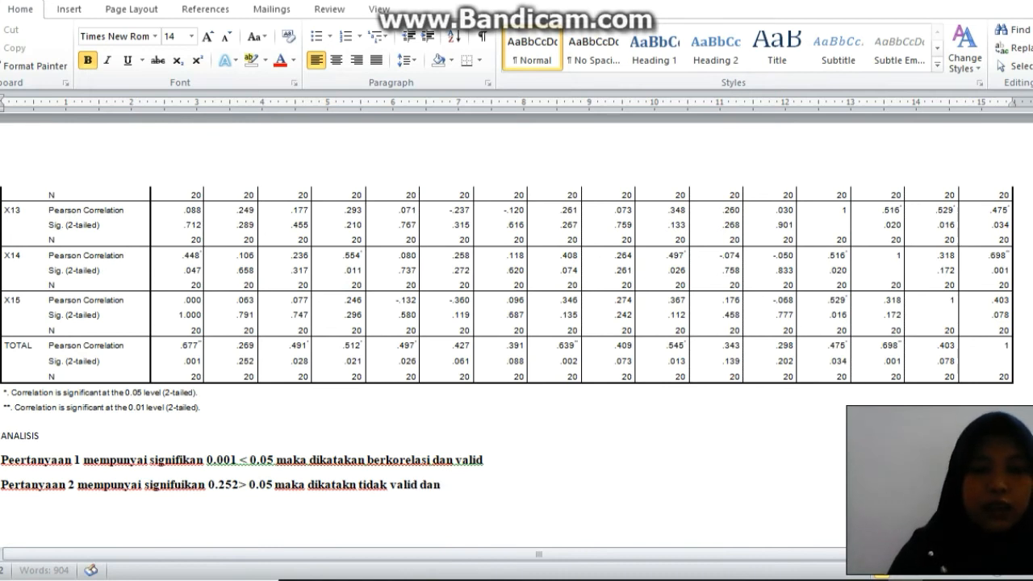
text(tidak berkorelasi)
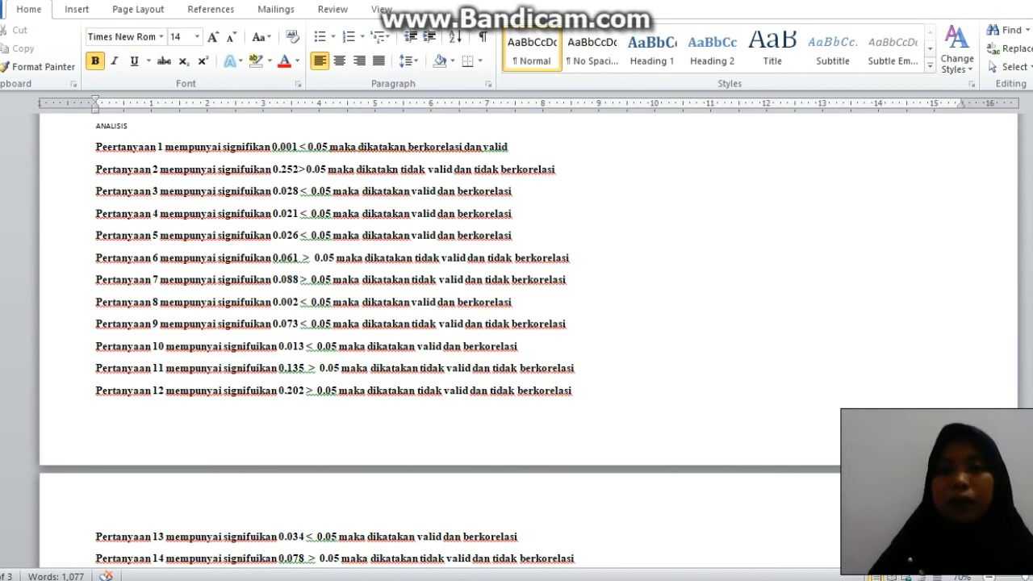
Change the significance value in the question 14 line to 0.001.
scroll(516, 339, down, 3)
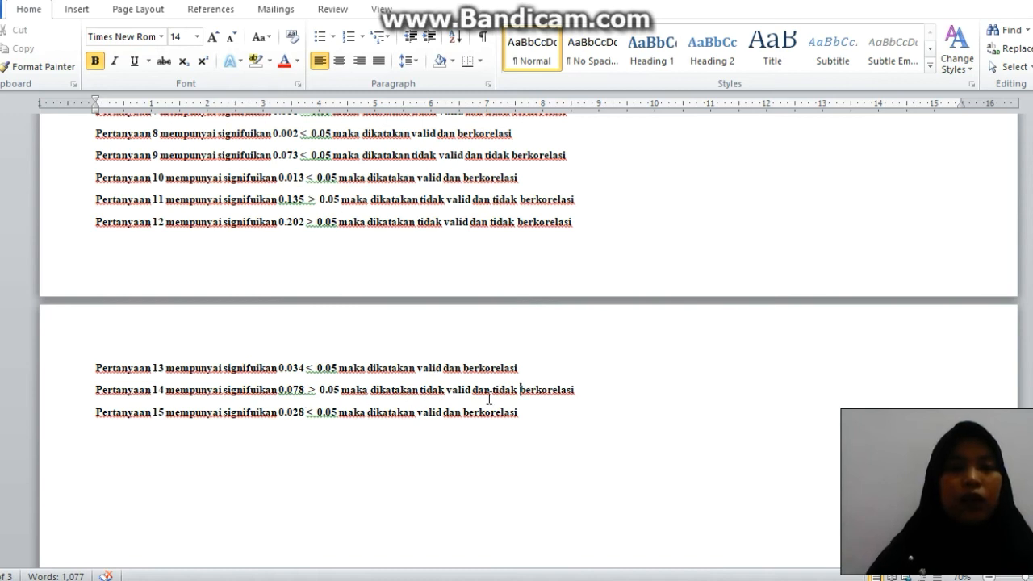
drag(1032, 378, 1031, 355)
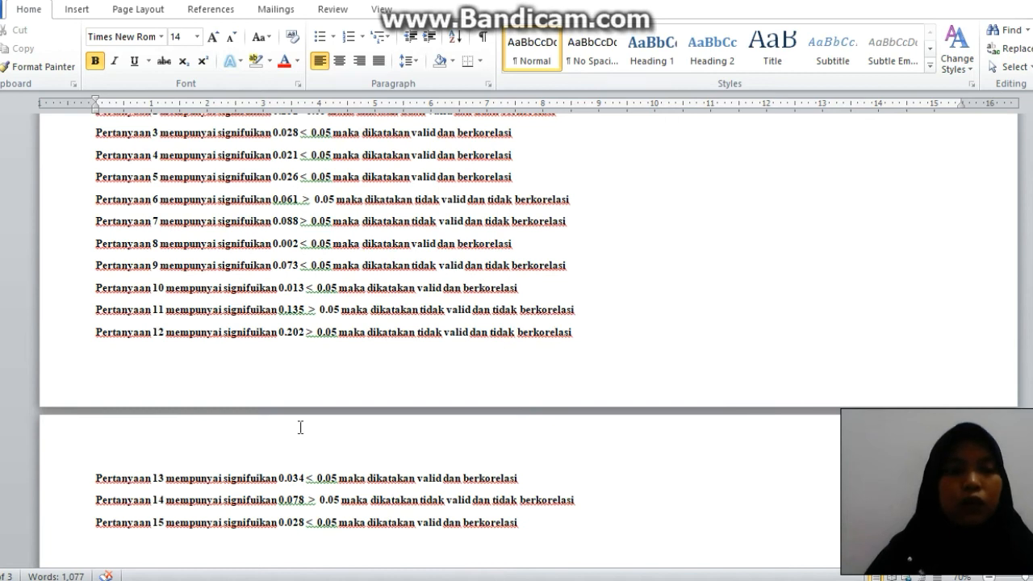
click(305, 503)
key(BackSpace)
key(BackSpace)
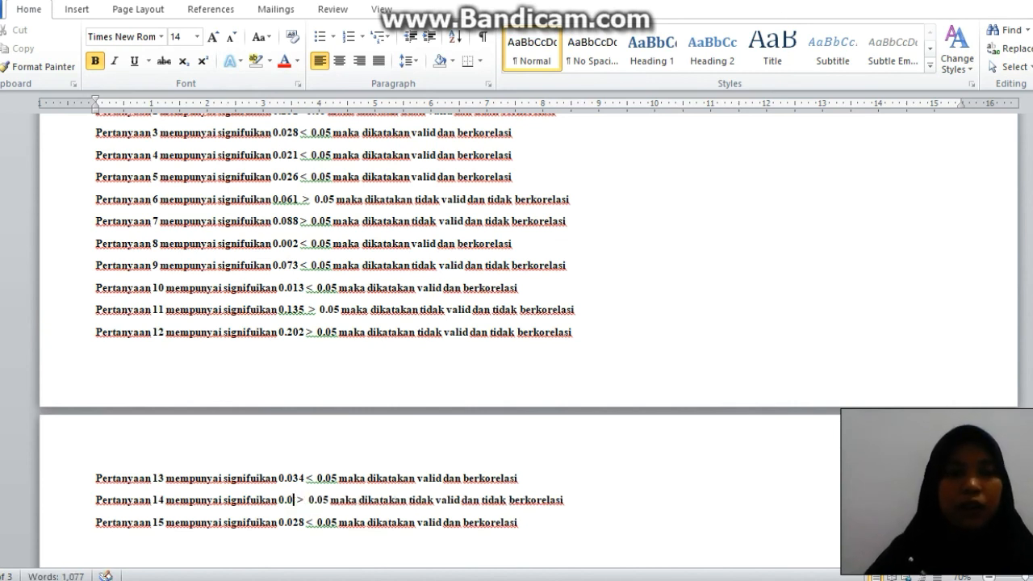
text(01)
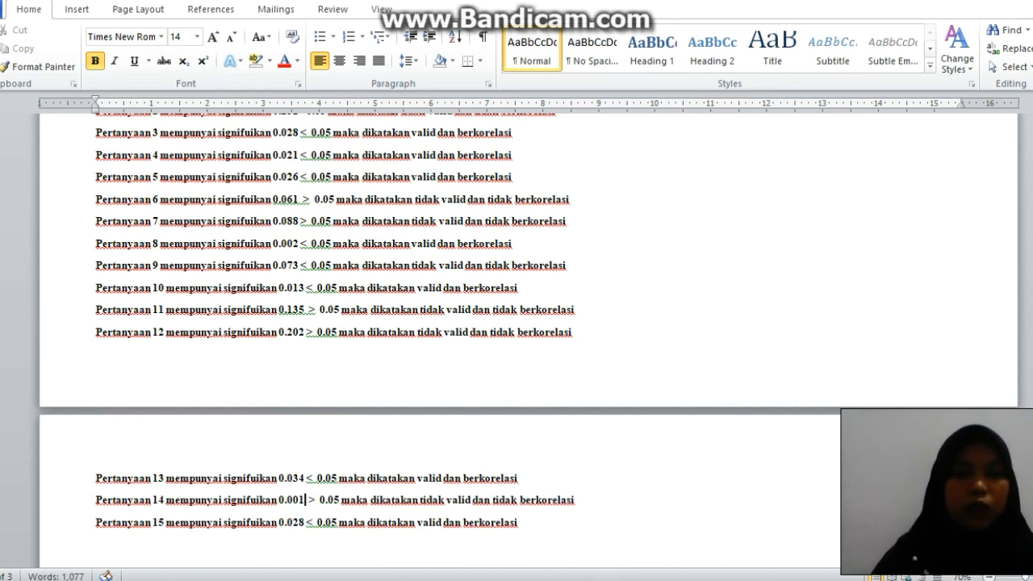
Delete the negation "tidak" before "valid" and before "berkorelasi" in the question 14 line.
click(440, 500)
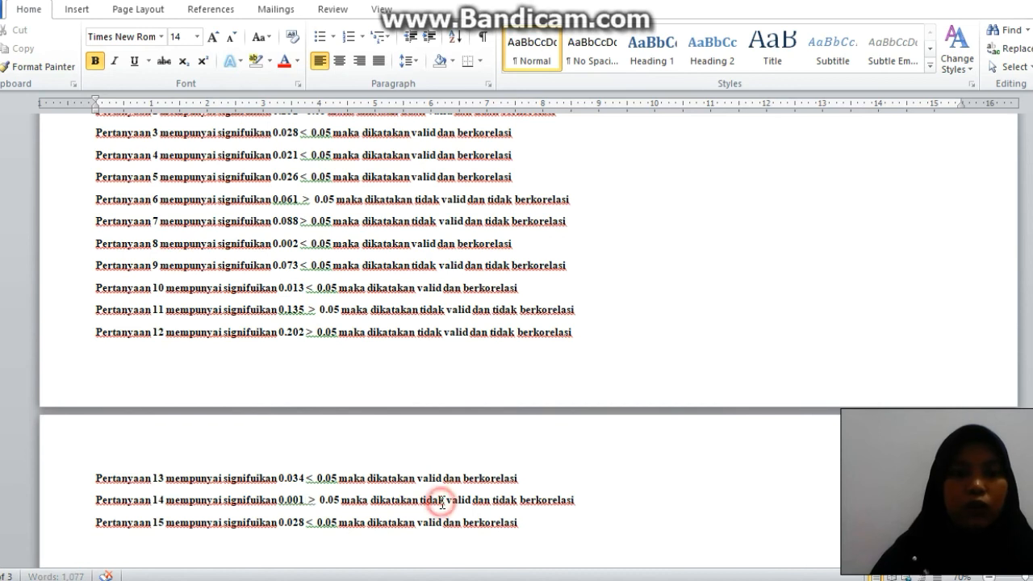
key(BackSpace)
key(BackSpace)
key(BackSpace)
key(BackSpace)
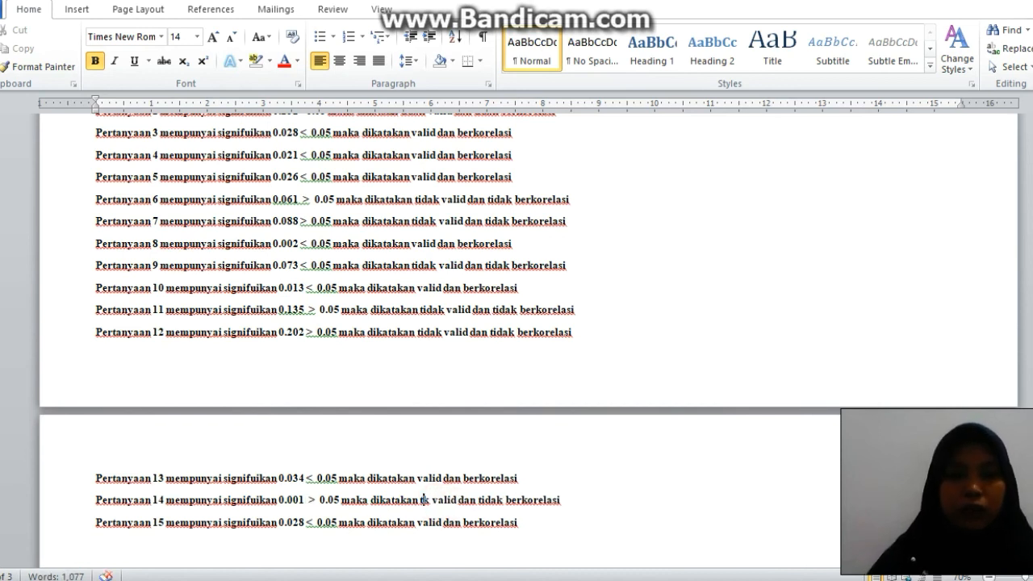
click(498, 502)
key(BackSpace)
key(BackSpace)
key(BackSpace)
key(BackSpace)
key(BackSpace)
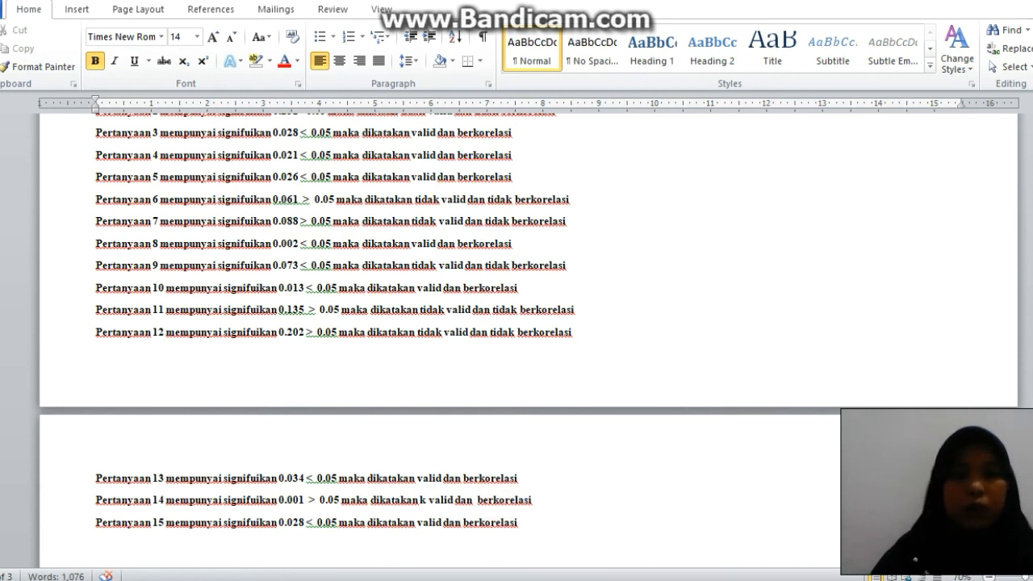
Change question 15's significance value to 0.078 and enter ">" as its comparison sign before 0.05.
mouse_move(1032, 396)
mouse_down()
mouse_move(1032, 366)
mouse_move(1032, 394)
mouse_up()
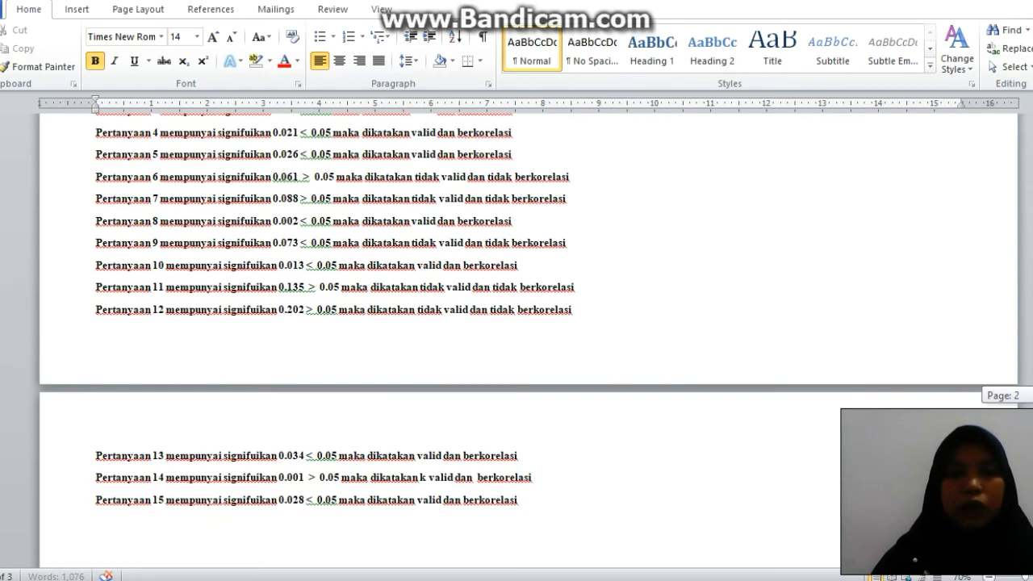
click(298, 500)
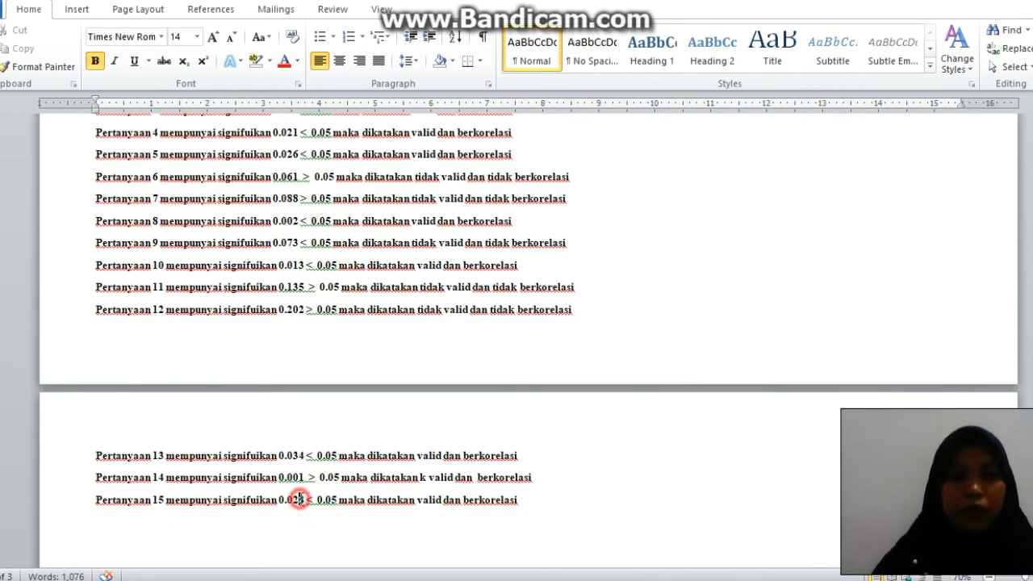
key(BackSpace)
text(78)
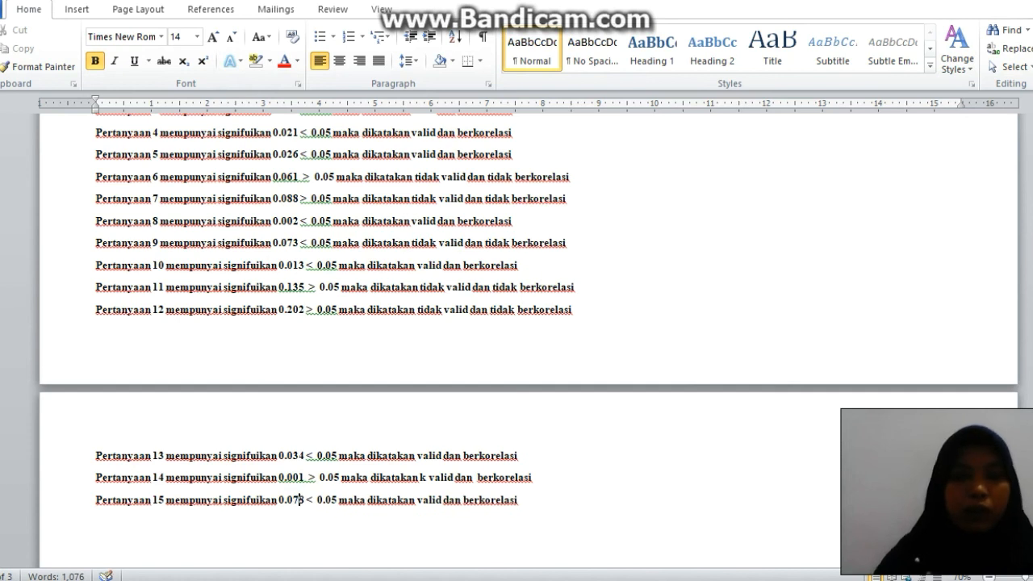
click(315, 499)
key(BackSpace)
text(>)
Negate question 15's conclusion by inserting "Tidak" before "valid" and "tidak" before "berkorelasi".
click(423, 499)
text(Tida)
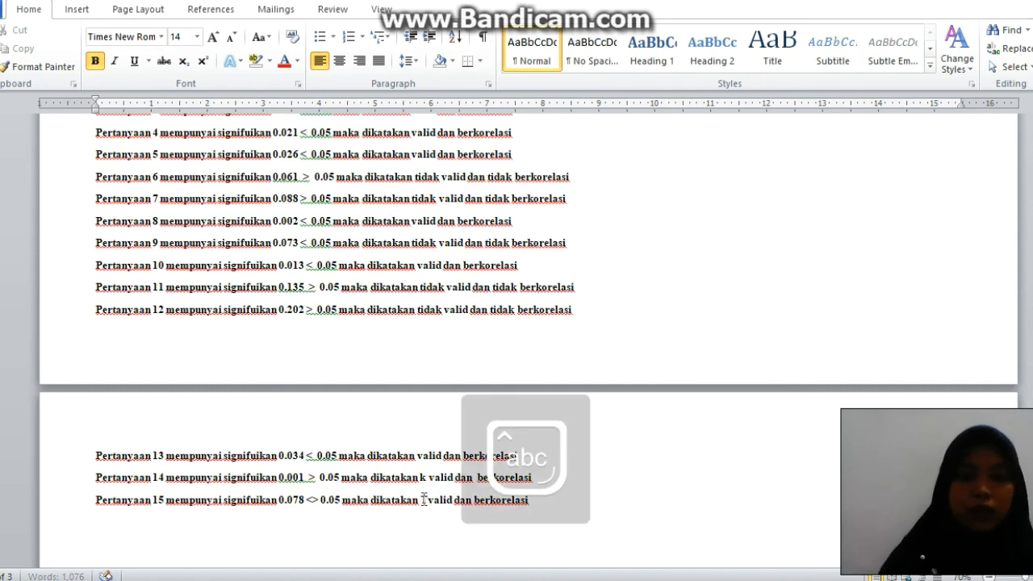
text(k)
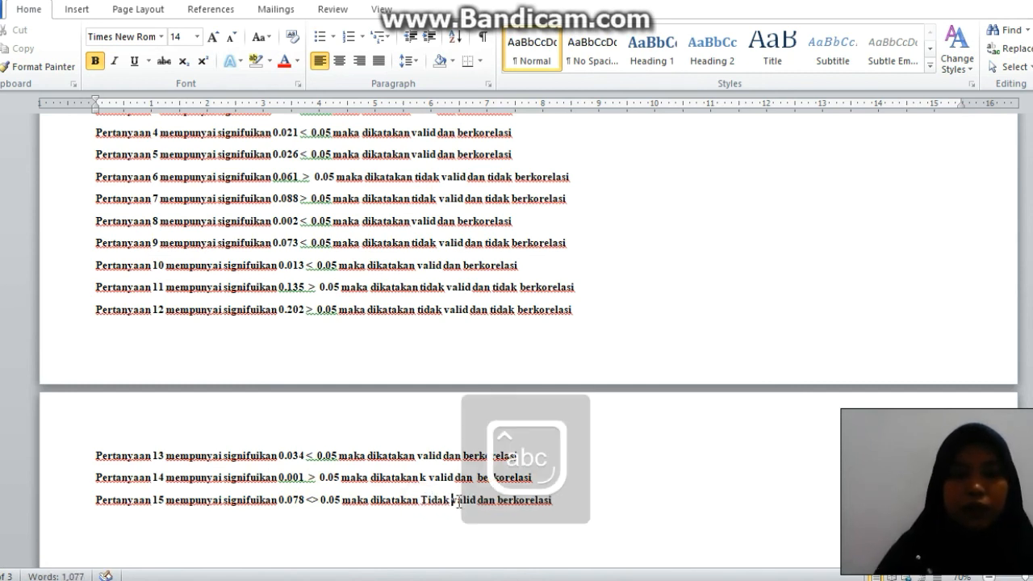
click(498, 500)
text(tidak)
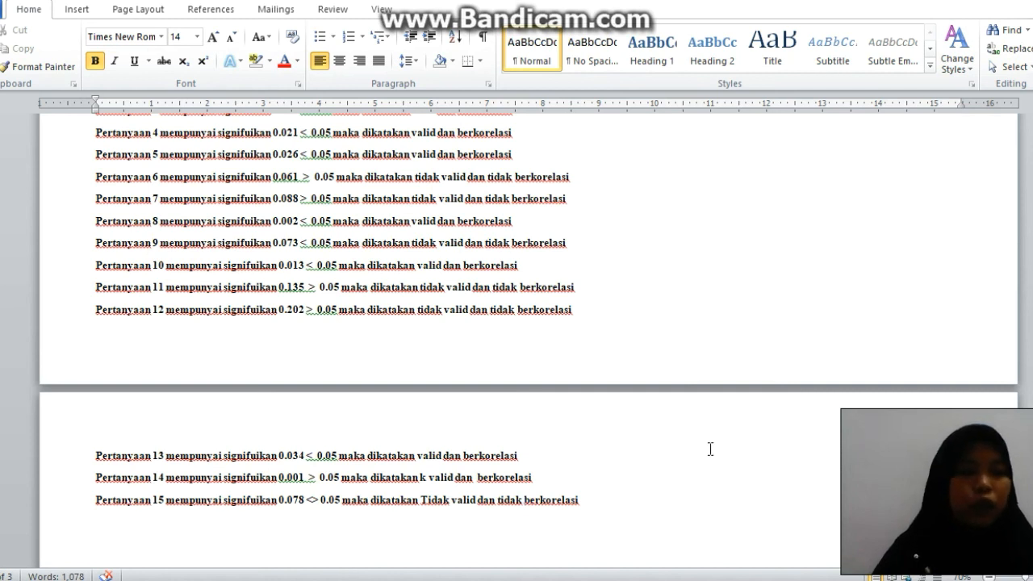
Review the analysis lines against the KESIMPULAN in the VALIDASI KUISIONER Excel workbook and the Correlations table in the SPSS output.
drag(1031, 340, 1031, 311)
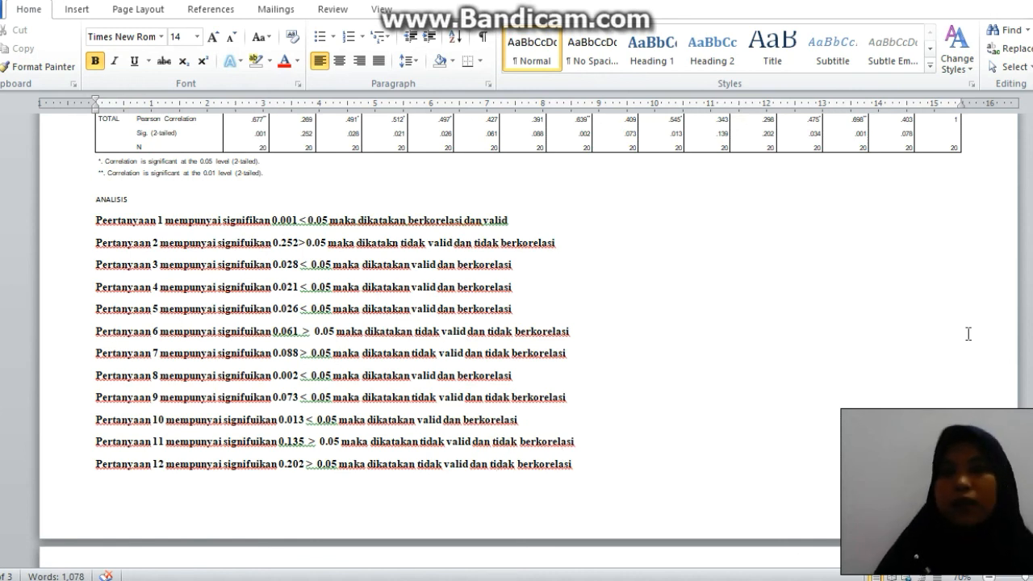
drag(1032, 334, 1032, 375)
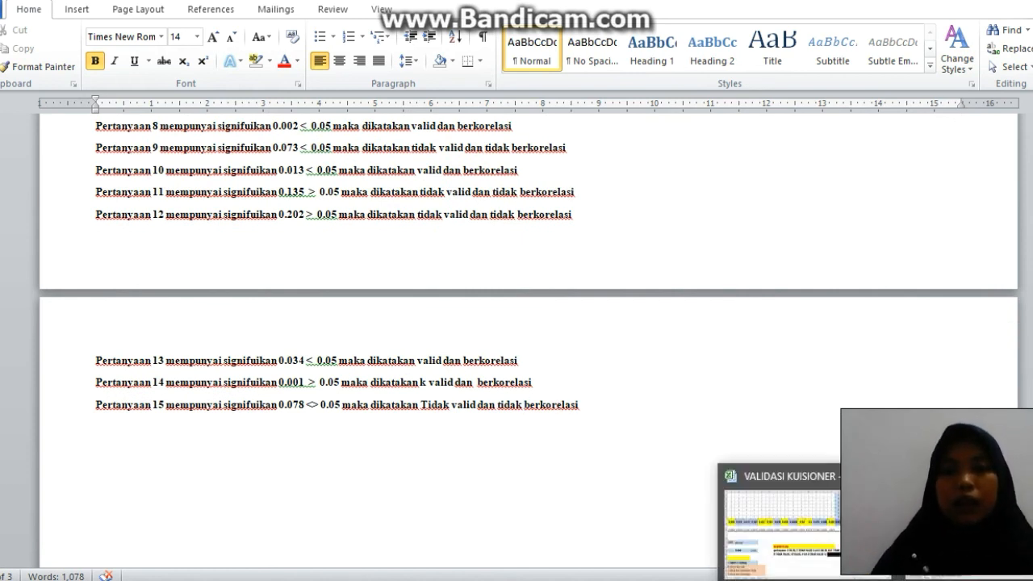
click(775, 516)
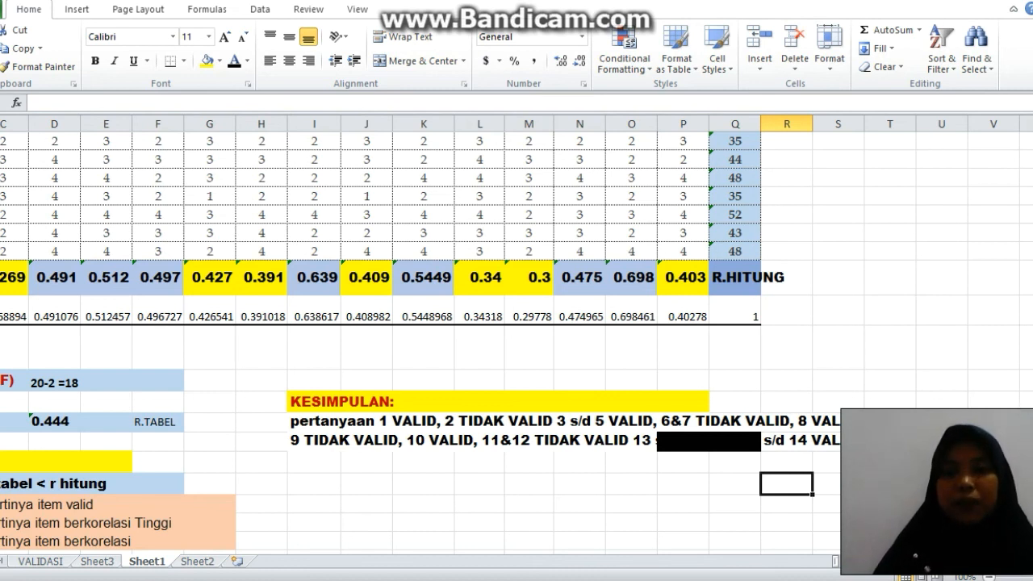
key(alt+Tab)
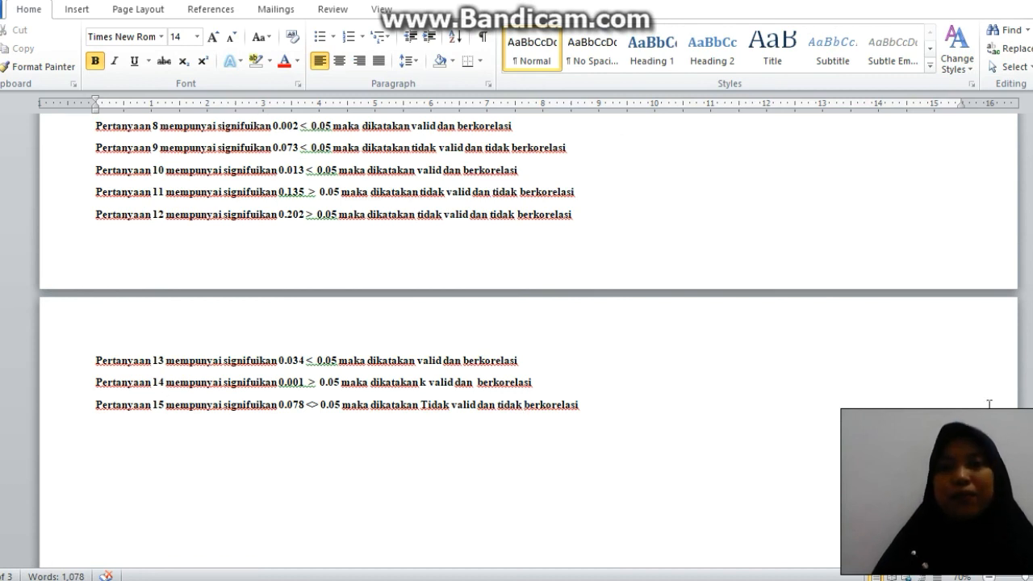
scroll(516, 338, up, 10)
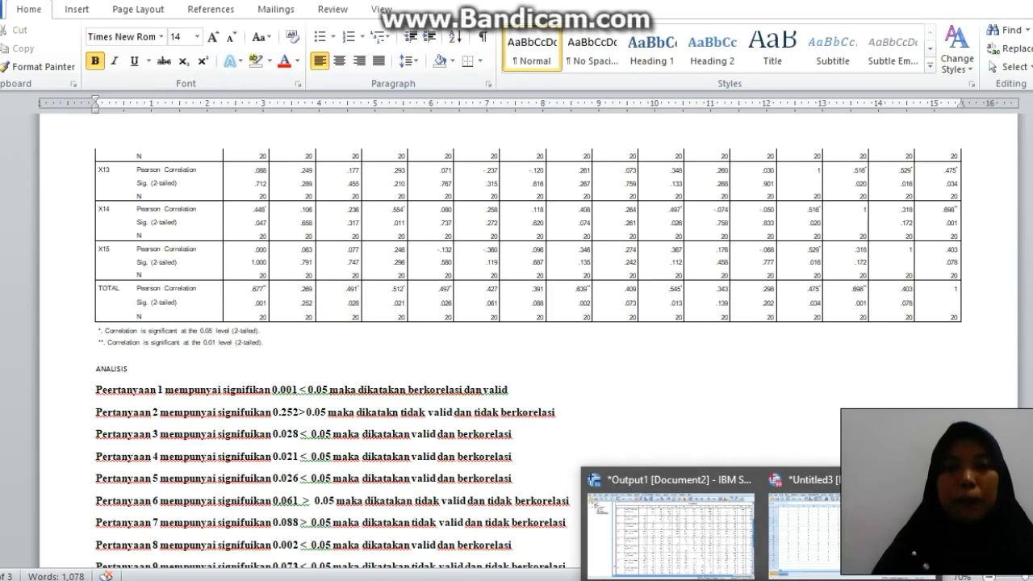
click(706, 543)
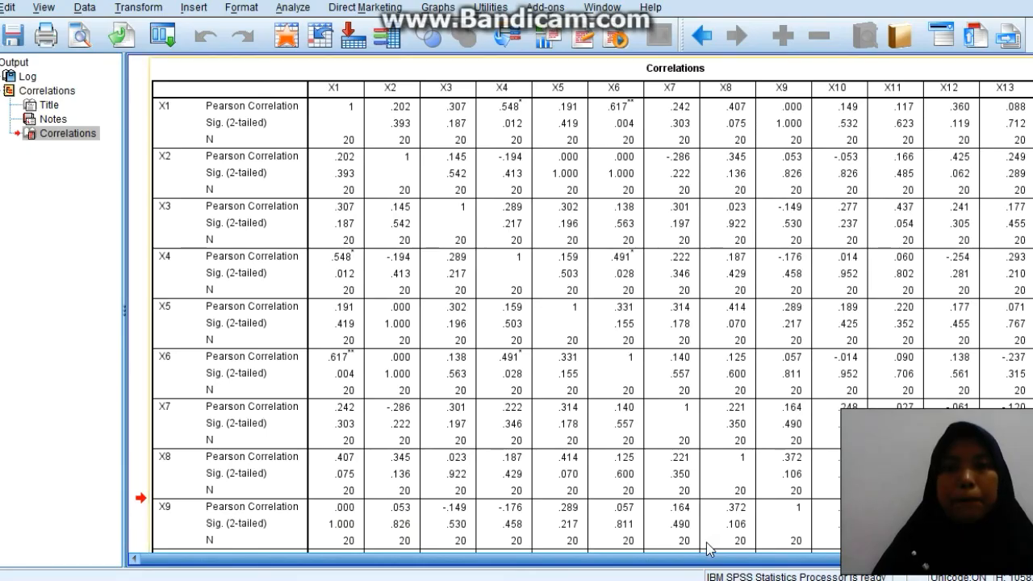